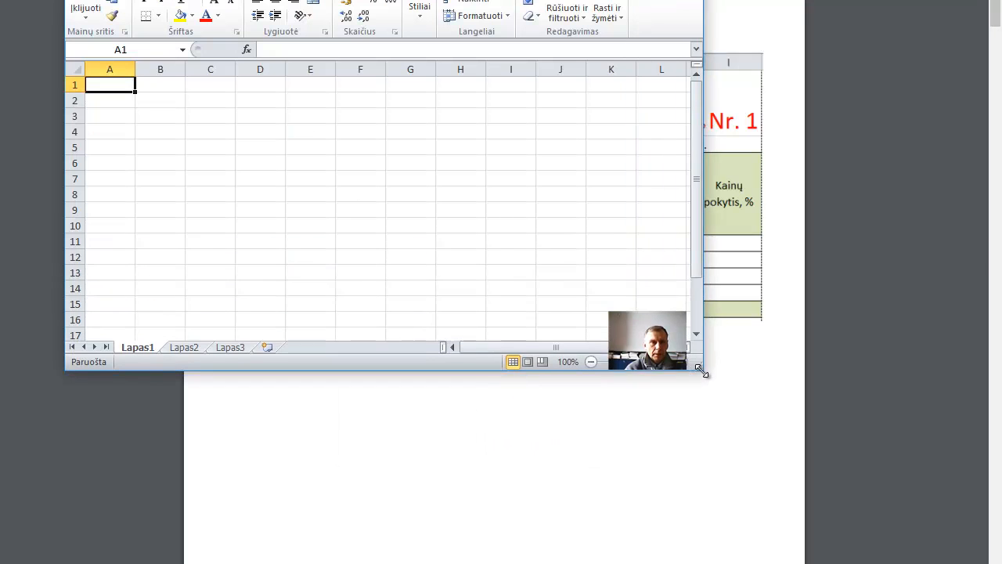
# - Move the workbook window fully into view and apply all borders to the range A6:I12
pyautogui.moveTo(511, 0); pyautogui.dragTo(603, 376)
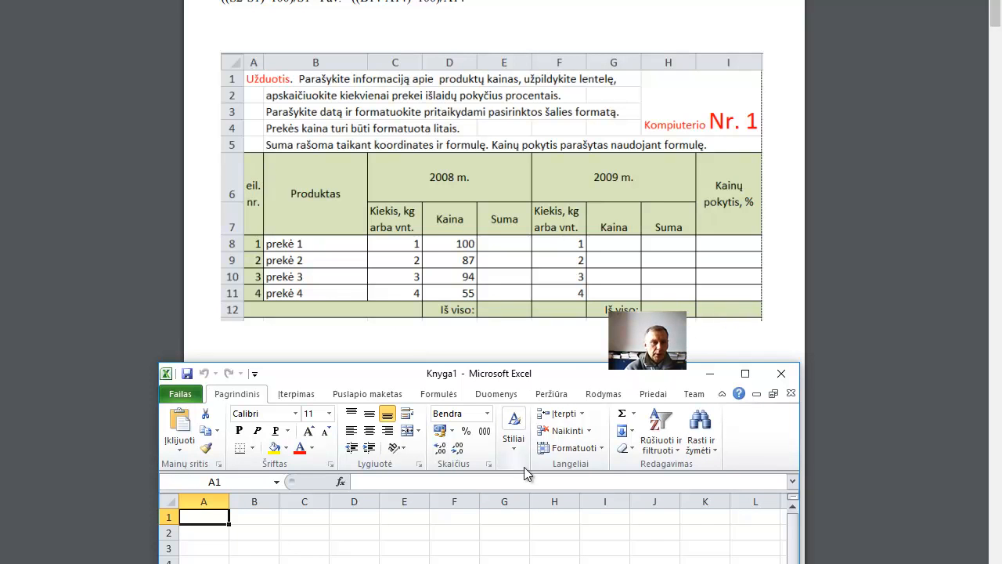
pyautogui.moveTo(408, 377); pyautogui.dragTo(382, 68)
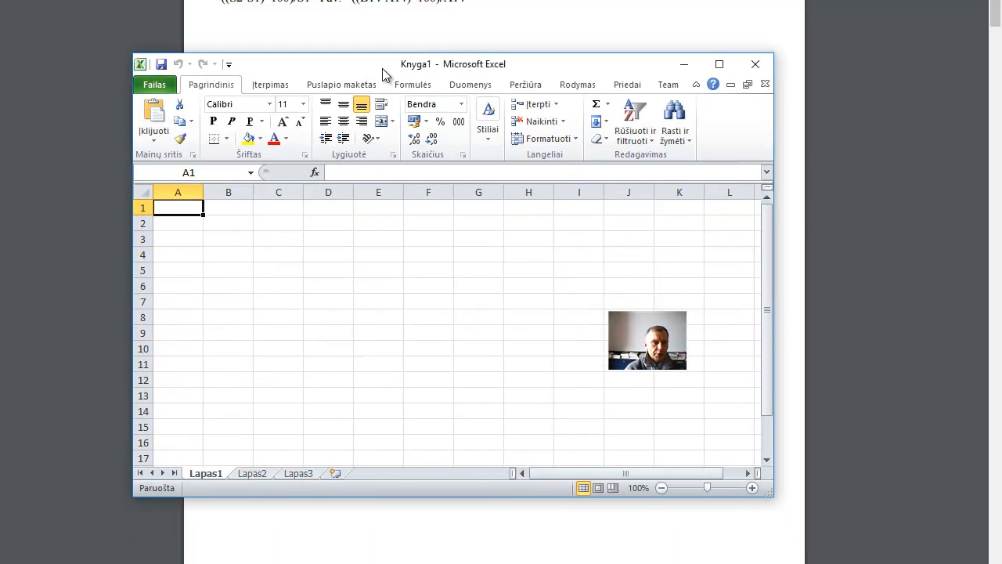
pyautogui.click(160, 286)
pyautogui.moveTo(162, 286); pyautogui.dragTo(588, 377)
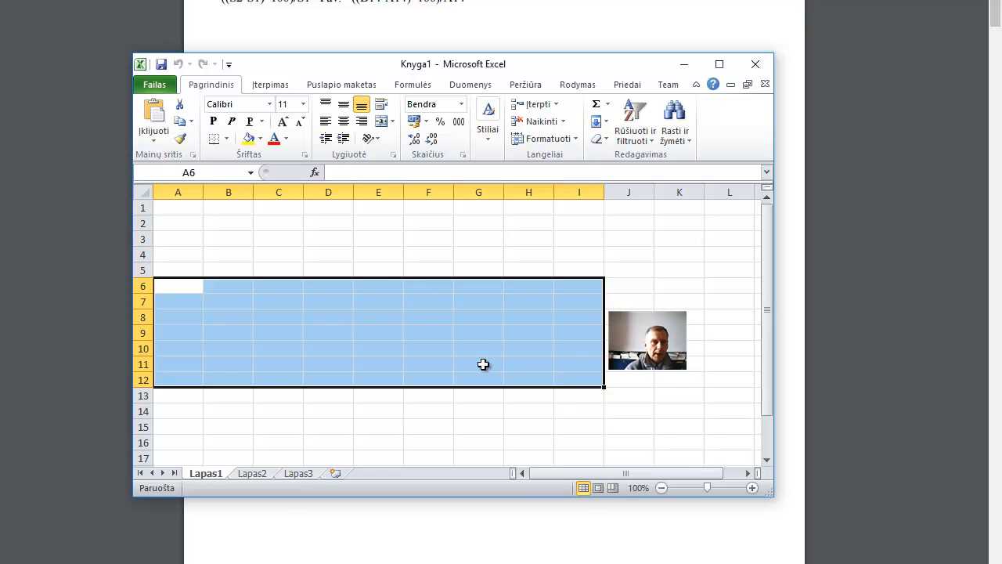
pyautogui.click(227, 140)
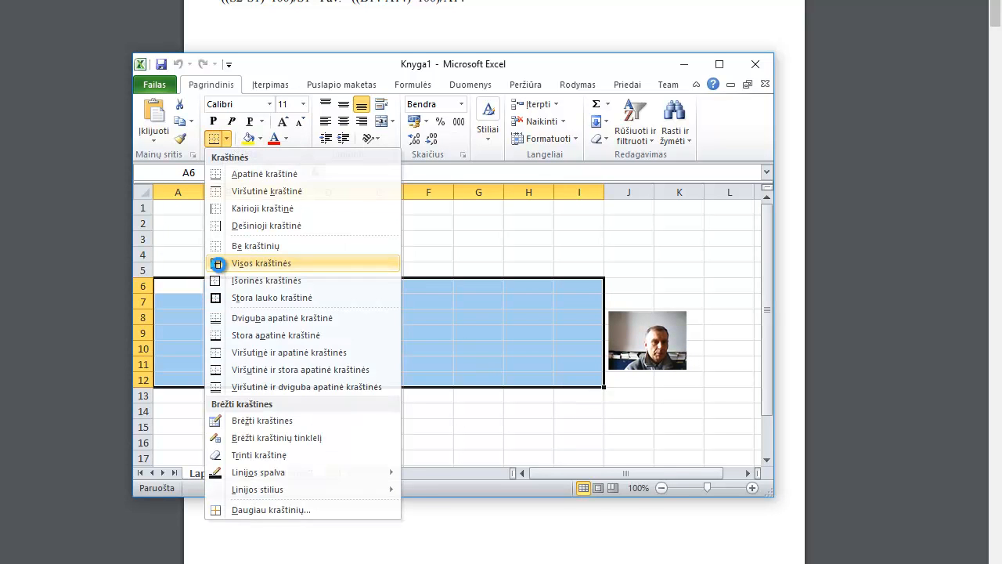
pyautogui.click(223, 263)
pyautogui.click(256, 336)
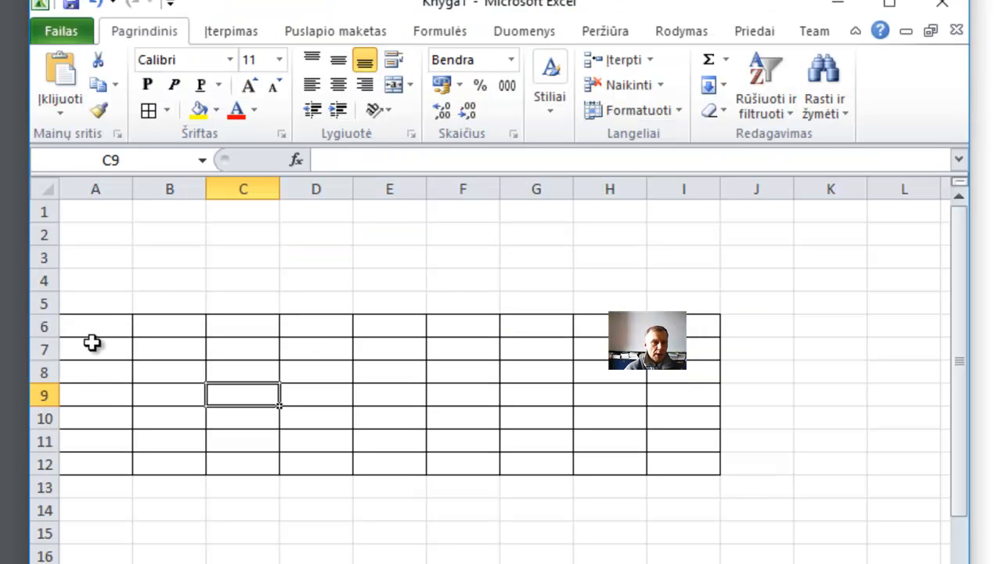
# - Merge and center the header cells A6:A7, and do the same for B6:B7
pyautogui.moveTo(91, 323); pyautogui.dragTo(88, 340)
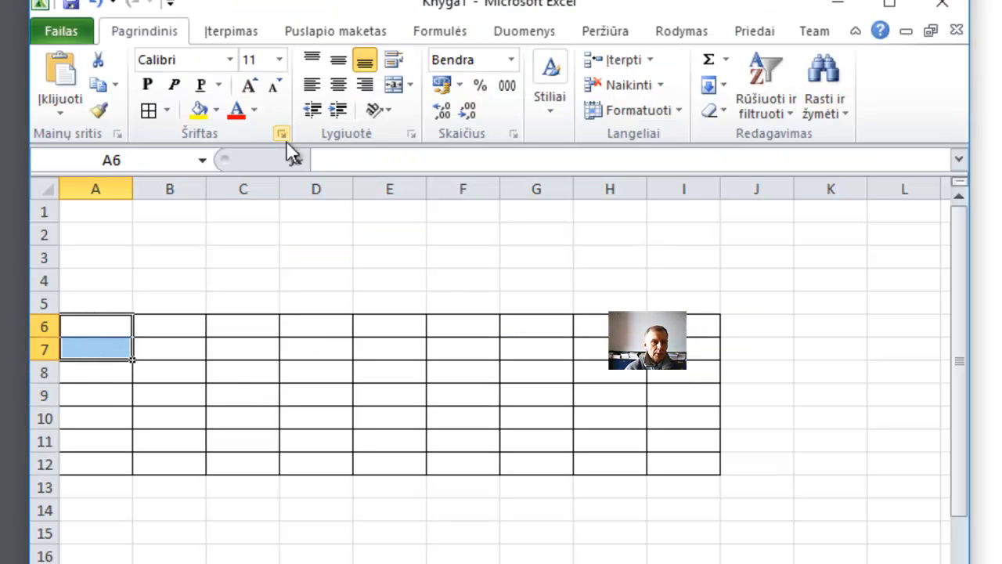
pyautogui.click(403, 91)
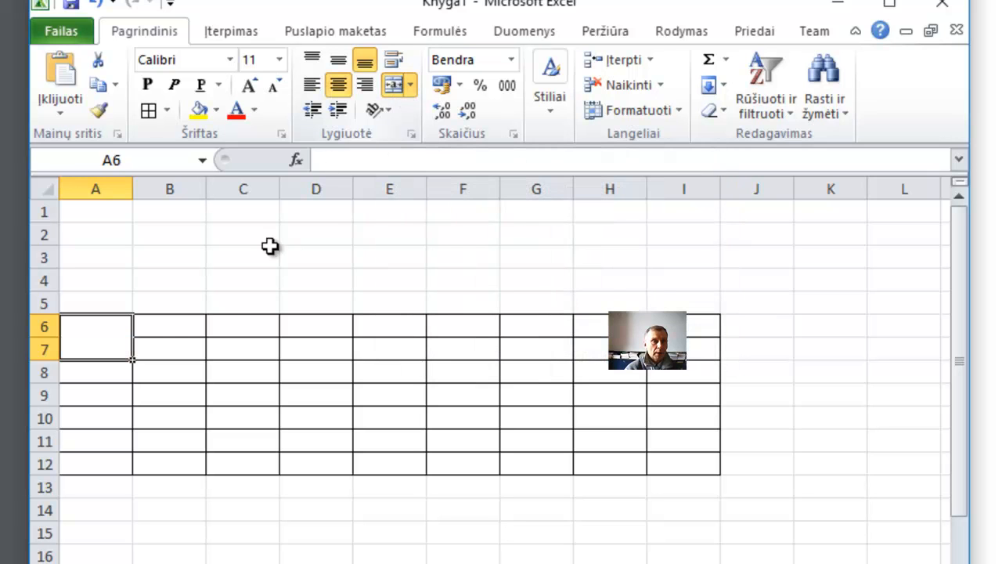
pyautogui.moveTo(179, 326)
pyautogui.mouseDown()
pyautogui.moveTo(177, 344)
pyautogui.moveTo(179, 335)
pyautogui.mouseUp()
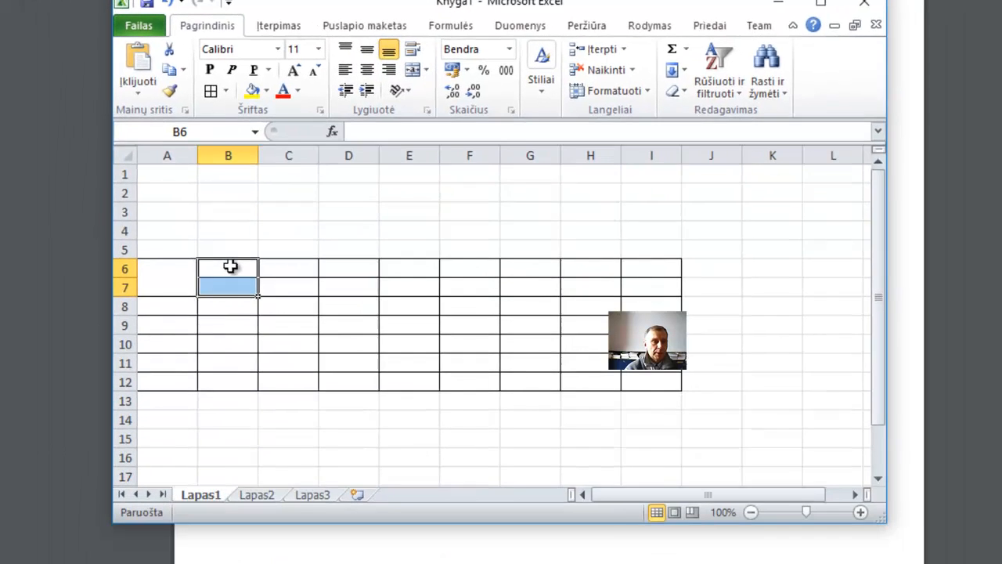
pyautogui.rightClick(181, 333)
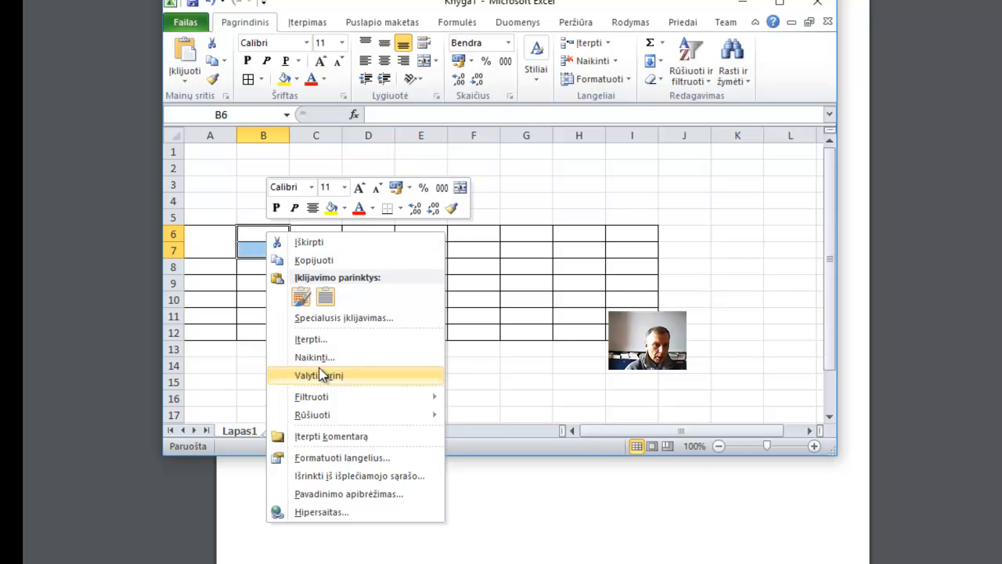
pyautogui.click(254, 248)
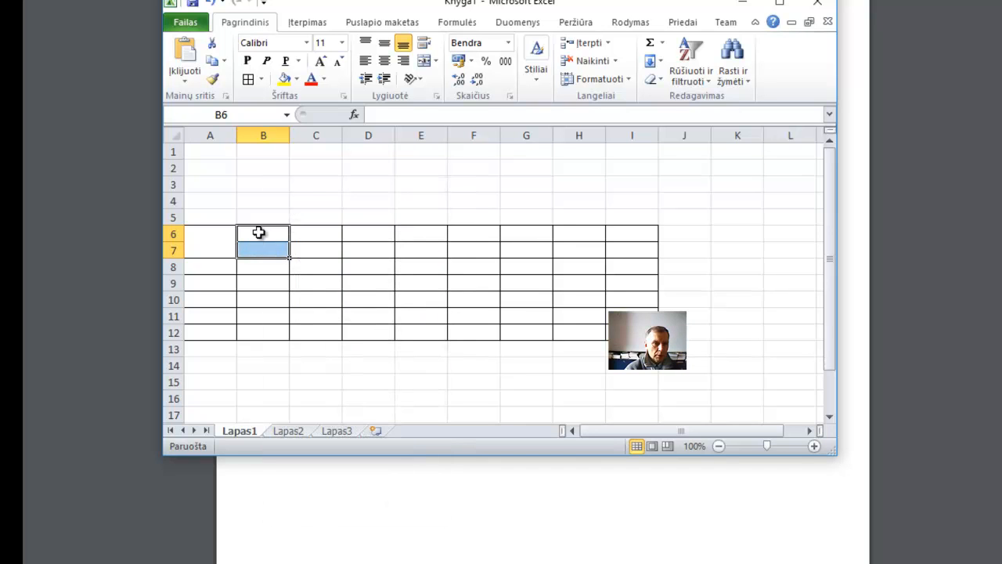
pyautogui.click(260, 232)
pyautogui.moveTo(262, 231); pyautogui.dragTo(261, 247)
pyautogui.rightClick(263, 249)
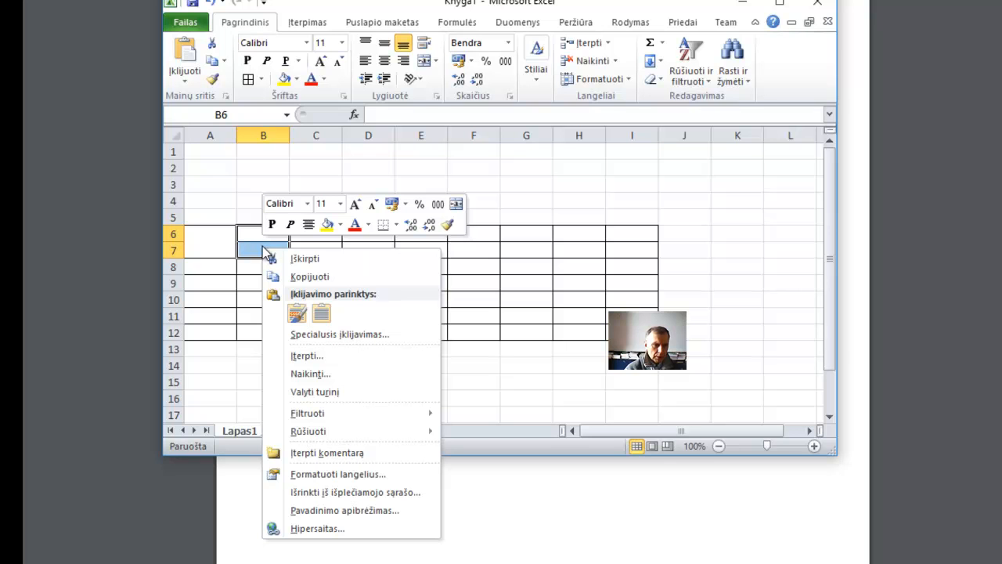
pyautogui.click(425, 62)
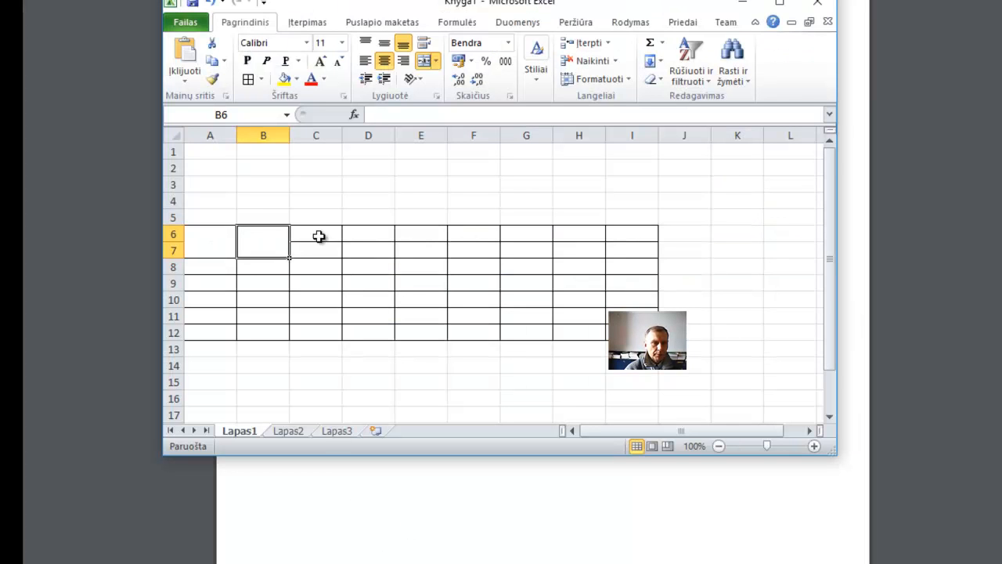
# - Merge the header cells C6:E6 with the merge cells option in the cell formatting settings
pyautogui.moveTo(322, 234); pyautogui.dragTo(423, 235)
pyautogui.rightClick(330, 233)
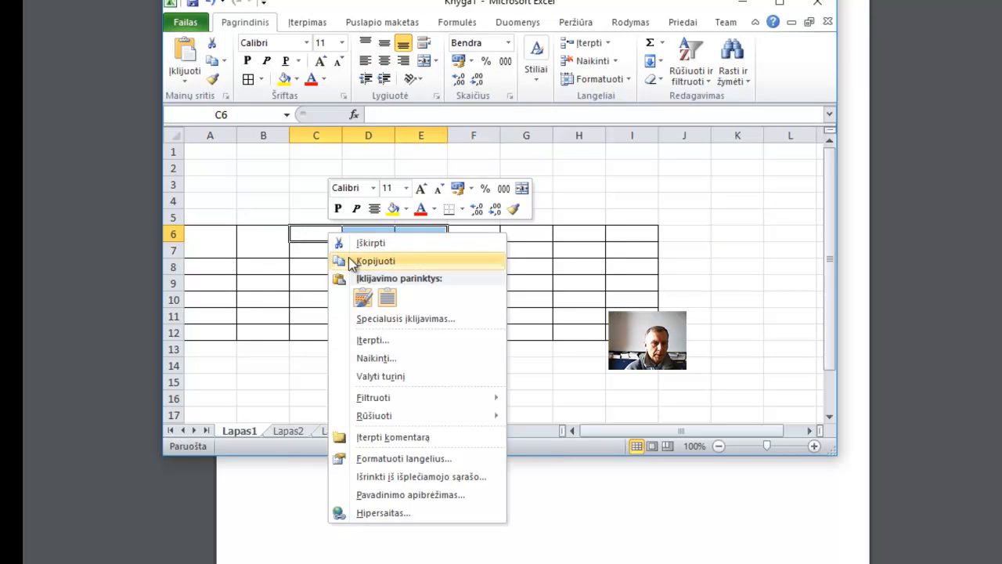
pyautogui.click(389, 461)
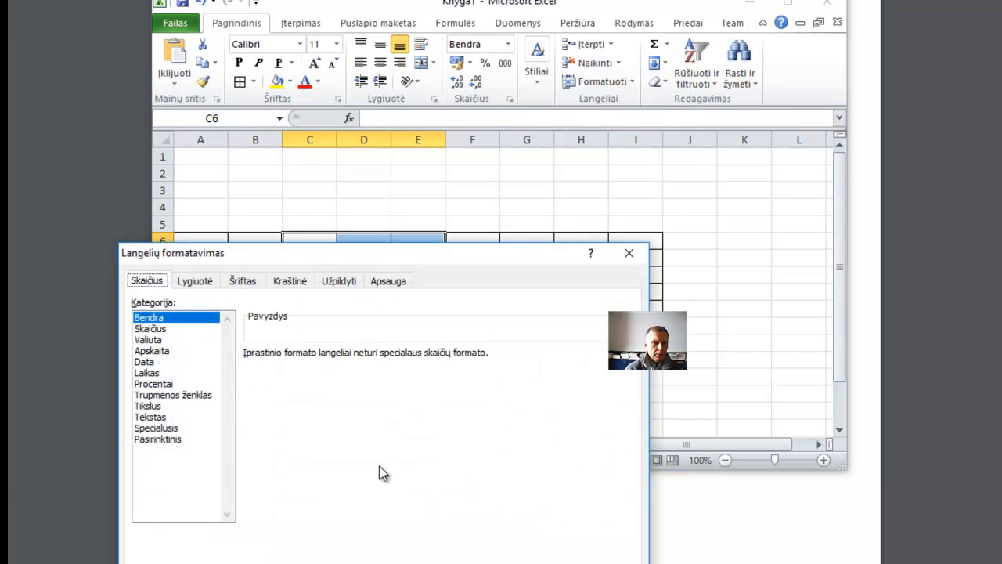
pyautogui.click(208, 282)
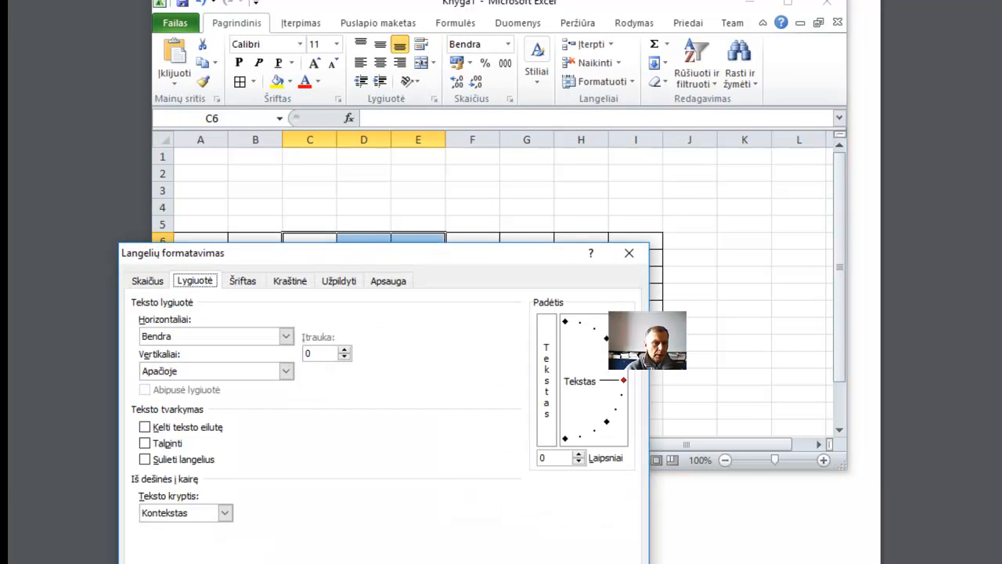
pyautogui.click(146, 461)
pyautogui.press('Return')
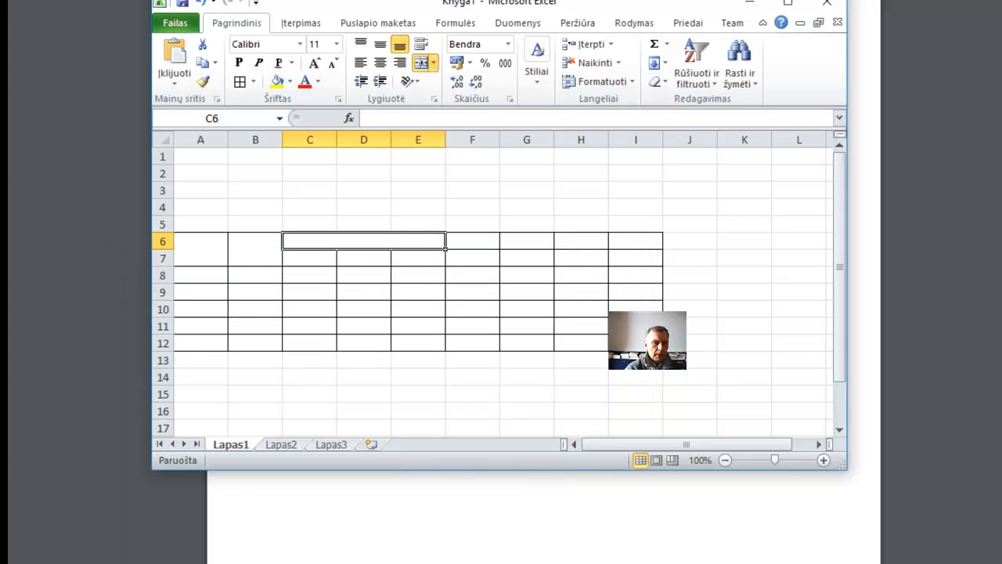
pyautogui.click(339, 563)
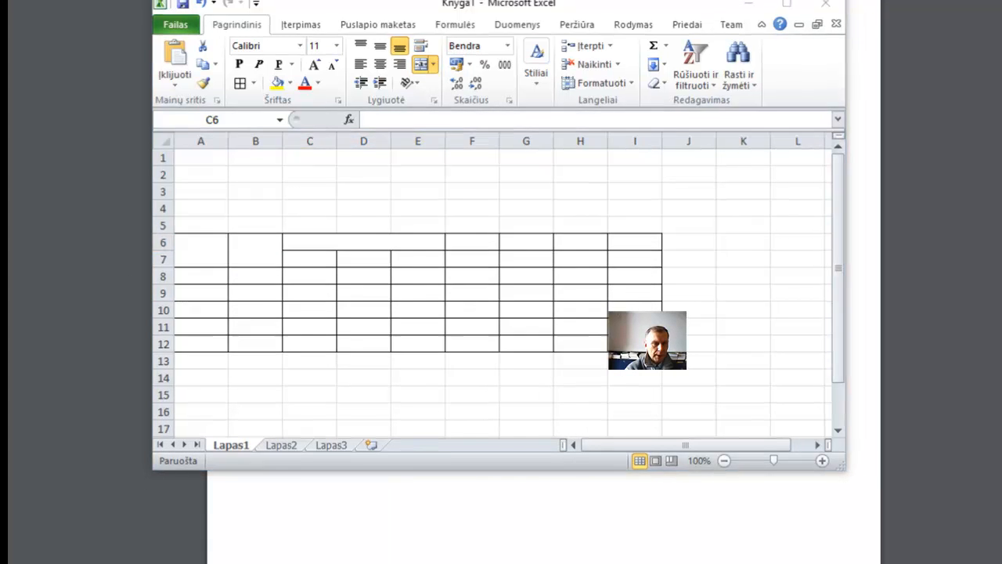
pyautogui.click(339, 563)
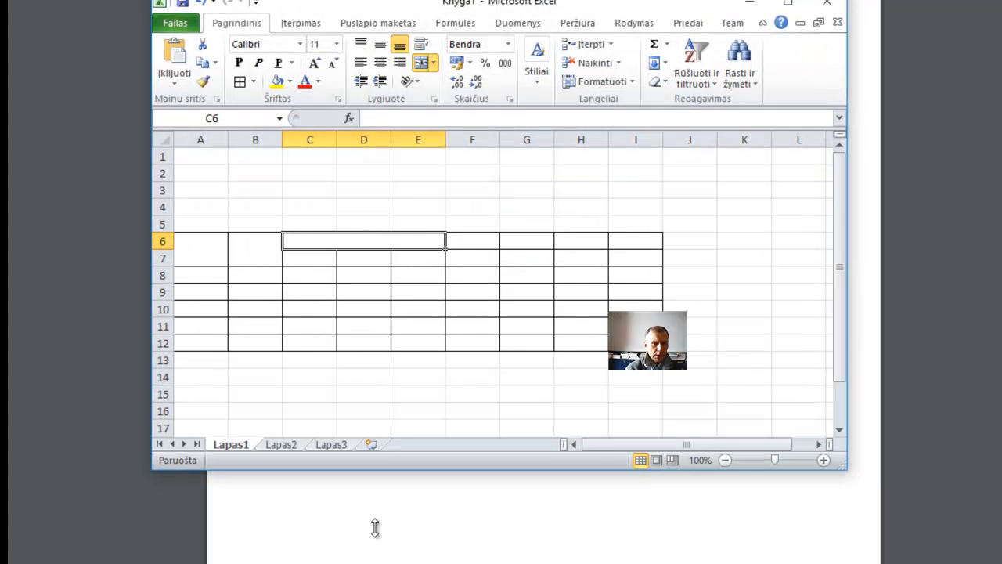
# - Merge and center the header cells F6:H6, and do the same for I6:I7
pyautogui.click(483, 241)
pyautogui.moveTo(488, 319); pyautogui.dragTo(605, 321)
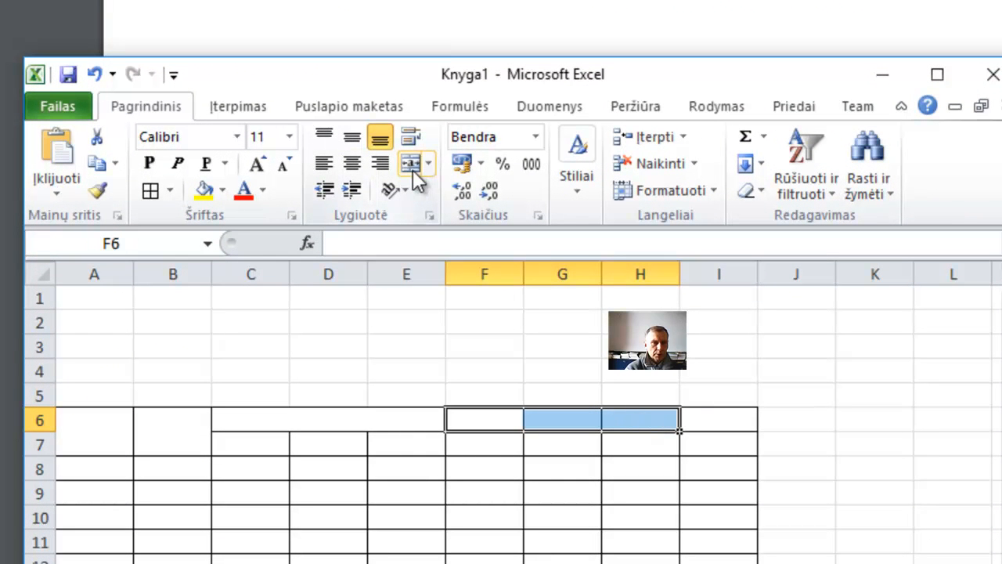
pyautogui.click(416, 172)
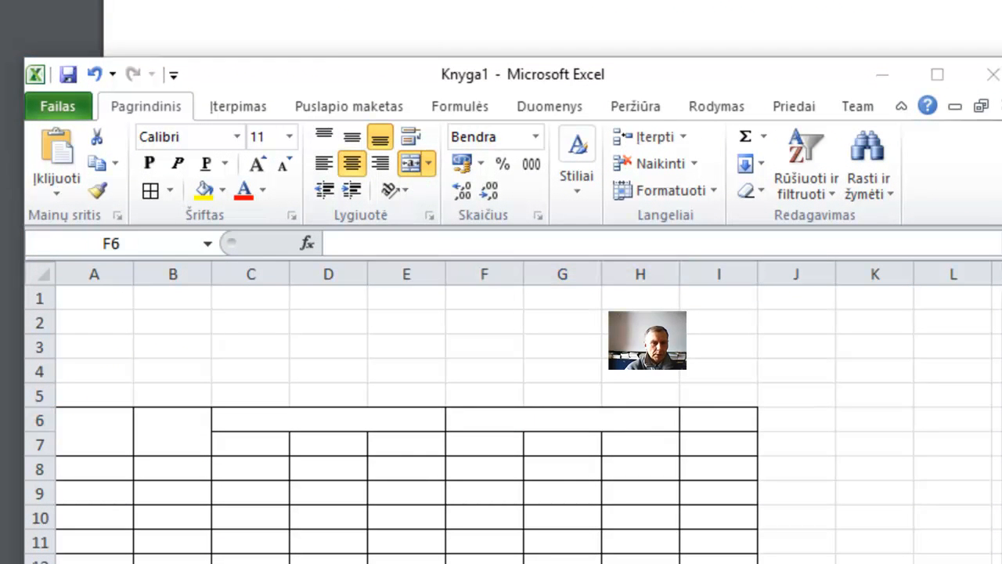
pyautogui.click(339, 563)
pyautogui.click(339, 563)
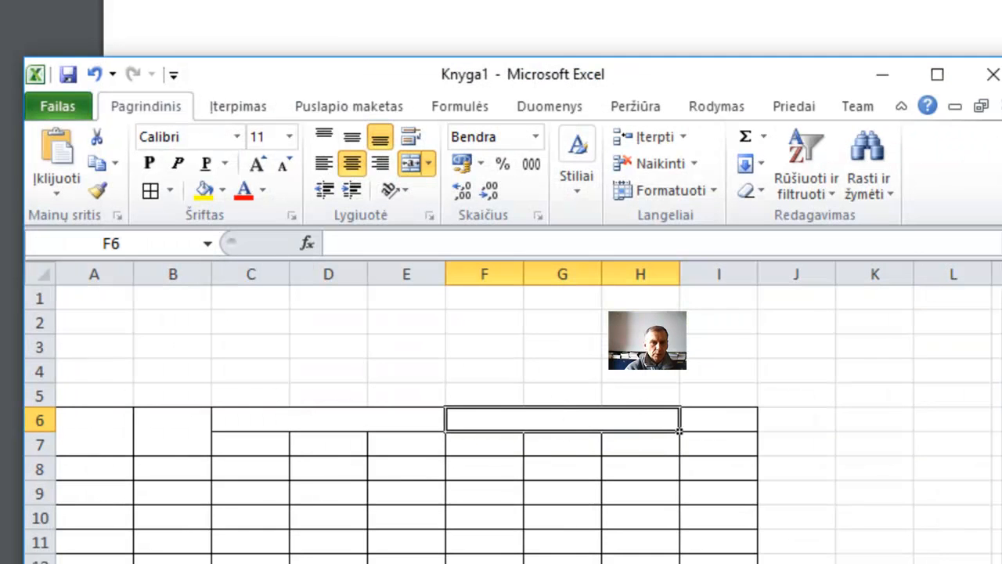
pyautogui.moveTo(723, 414); pyautogui.dragTo(723, 436)
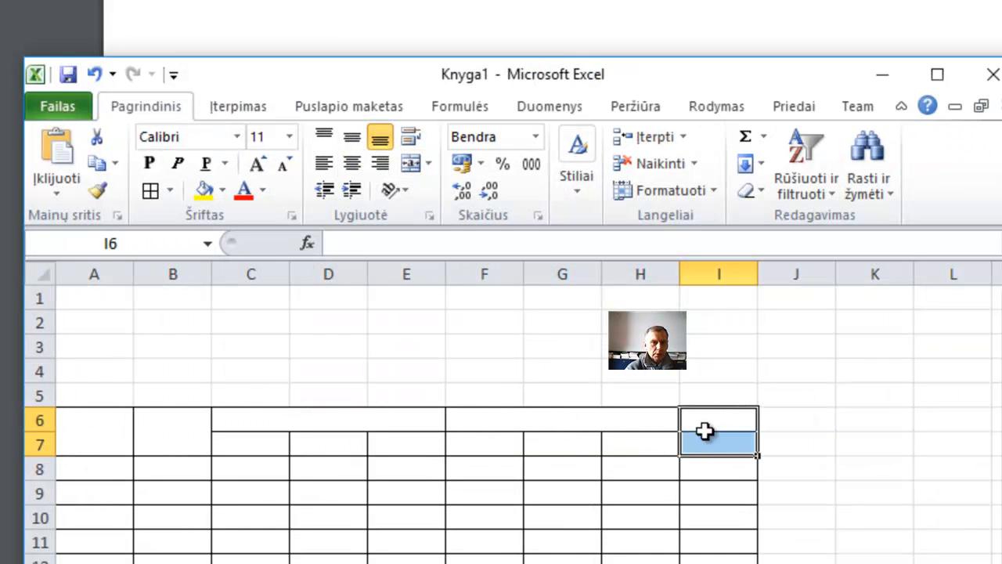
pyautogui.click(413, 166)
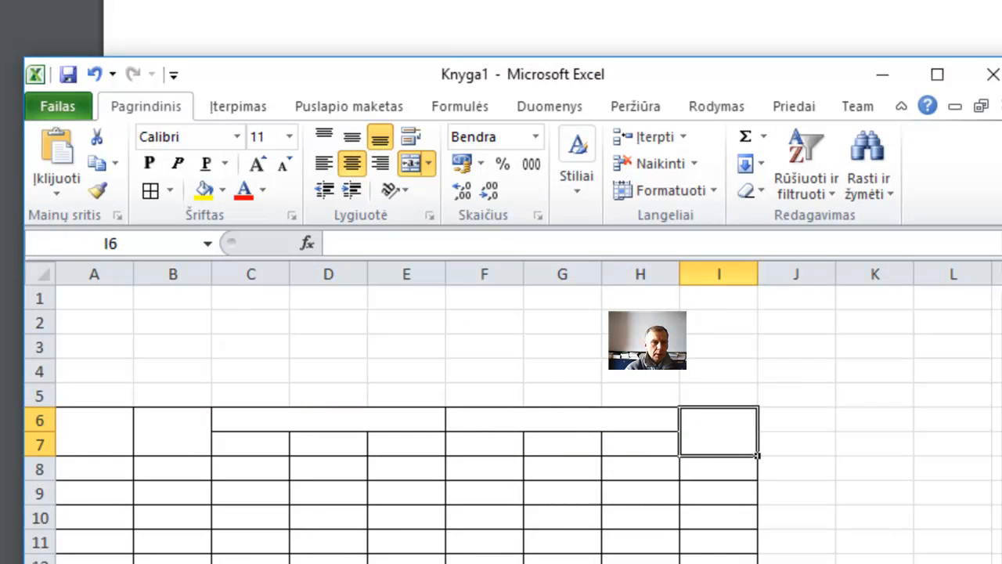
# - Enter the column headings "Eil. nr." in merged cell A6 and "Produktas" in merged cell B6
pyautogui.click(92, 432)
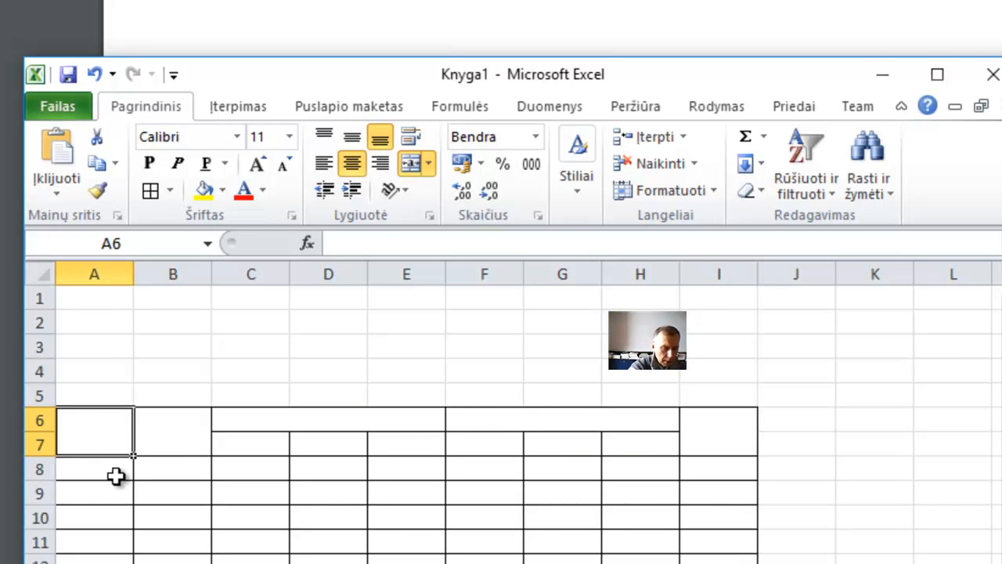
pyautogui.write('Eil. nr,')
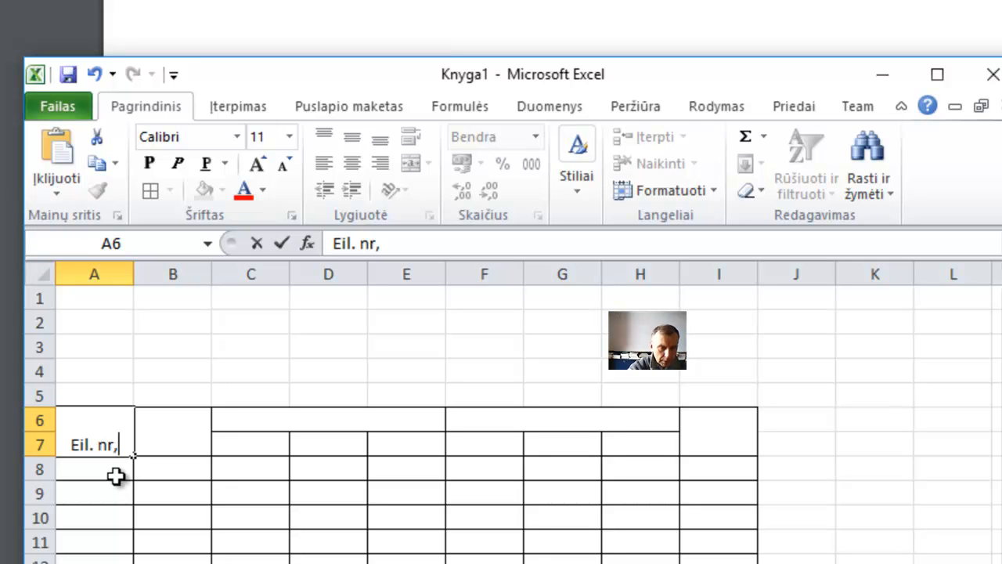
pyautogui.press('BackSpace')
pyautogui.write('.')
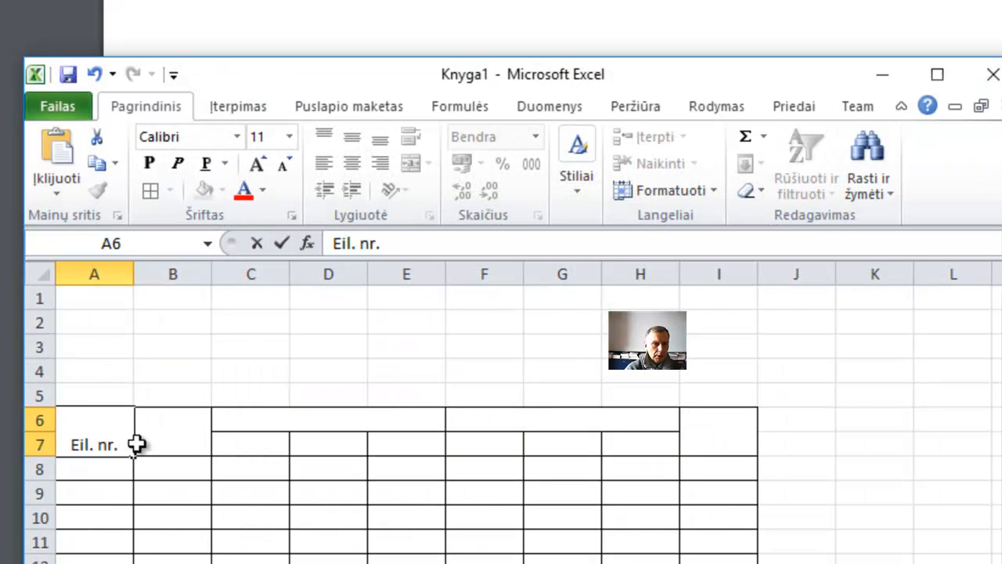
pyautogui.click(145, 432)
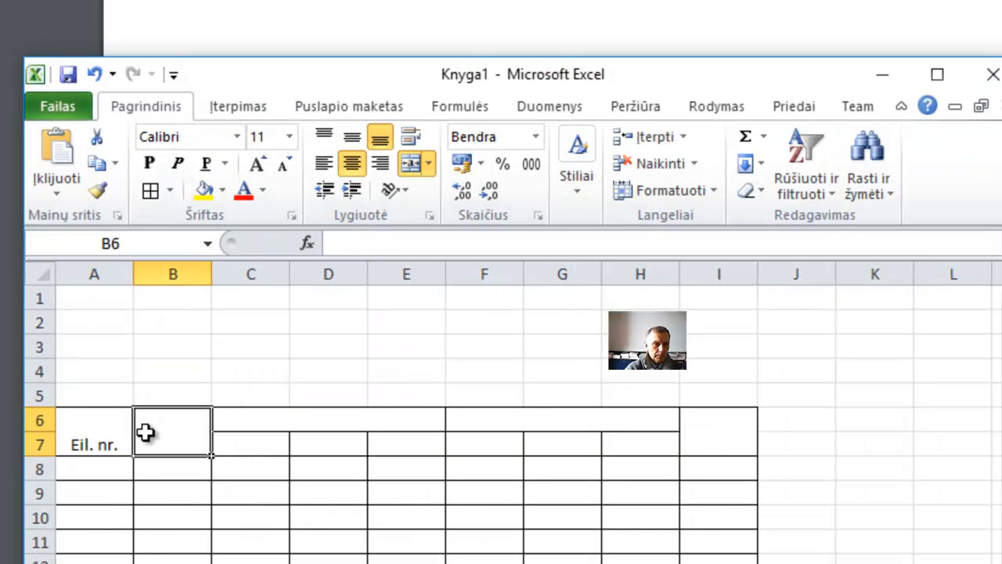
pyautogui.write('Prod')
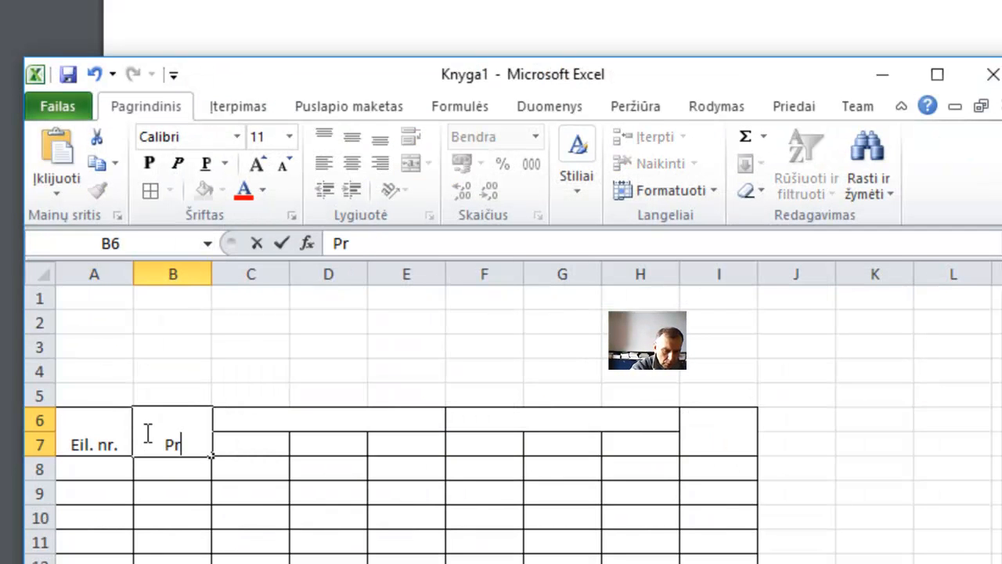
pyautogui.write('uktas')
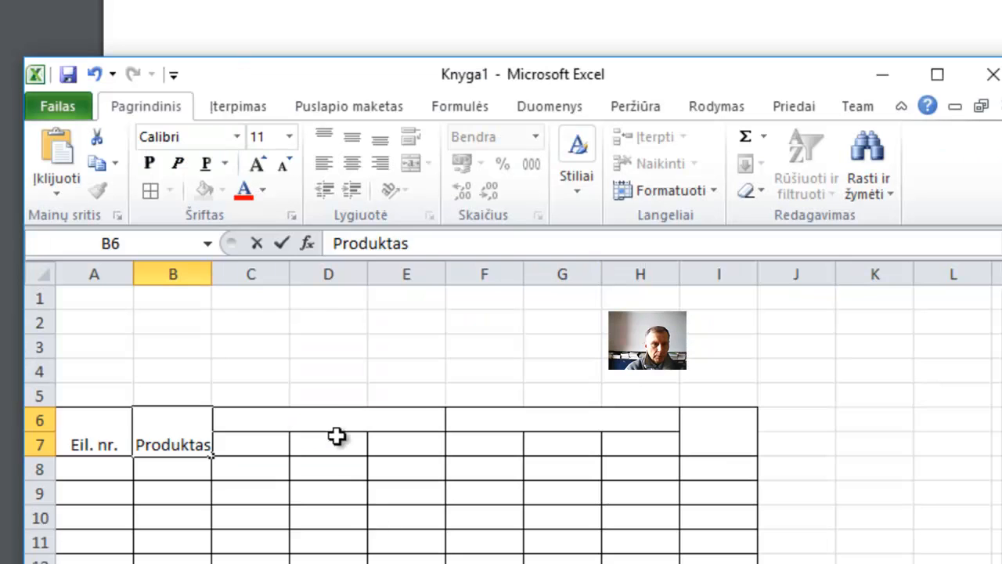
# - Enter the year headings "2008 m" in merged cell C6 and "2009 m" in merged cell F6
pyautogui.click(290, 418)
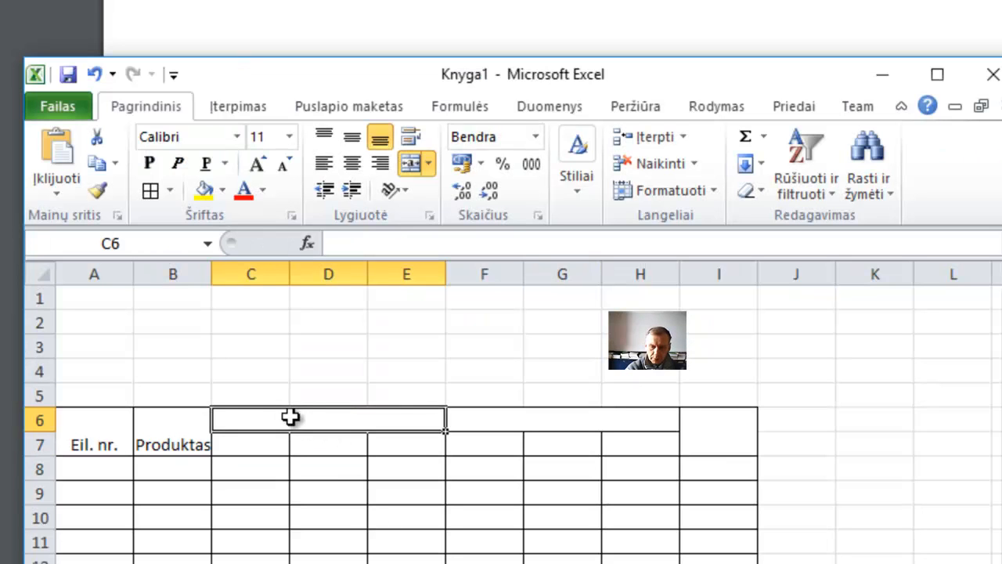
pyautogui.write('2008 m')
pyautogui.click(570, 422)
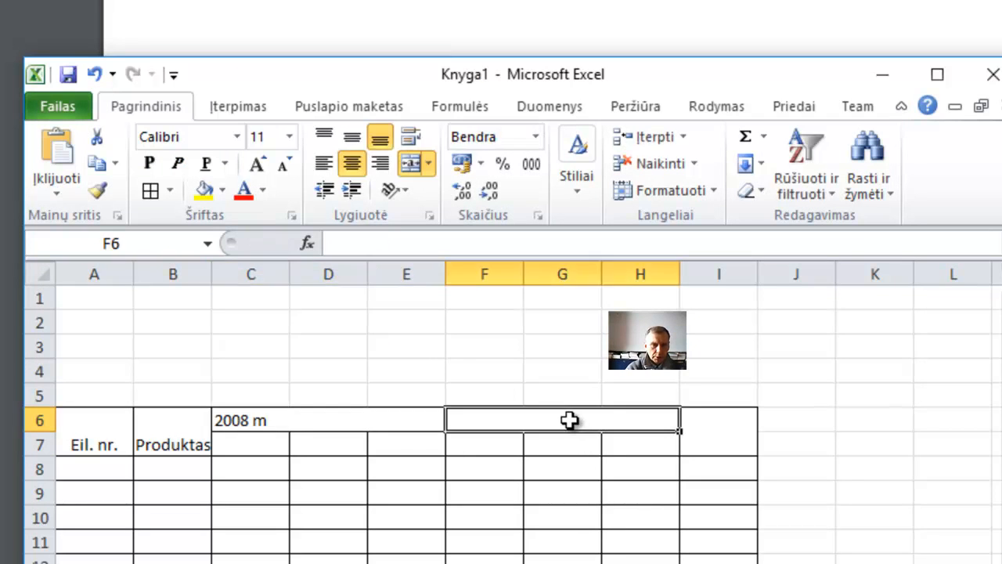
pyautogui.write('2009')
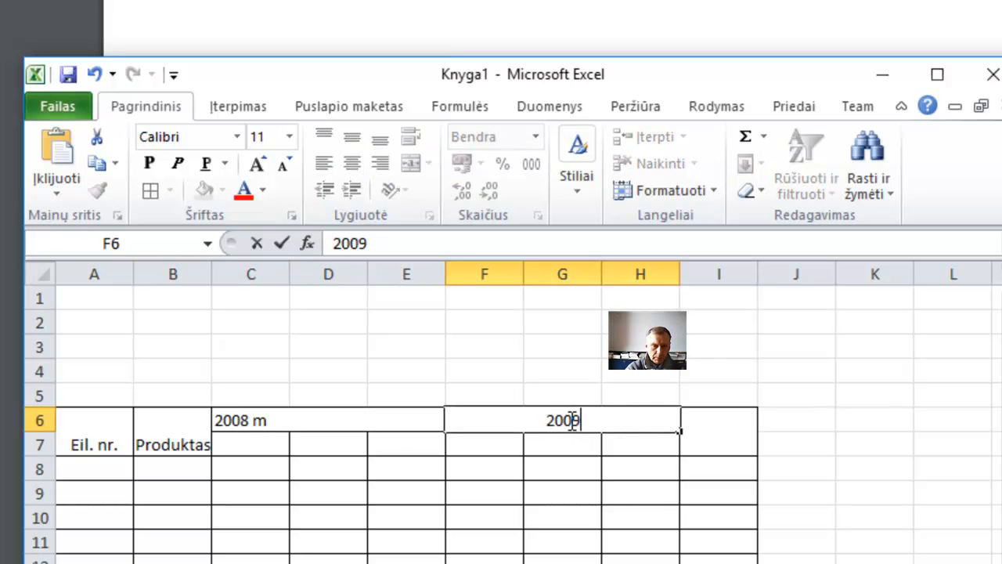
pyautogui.write(' m')
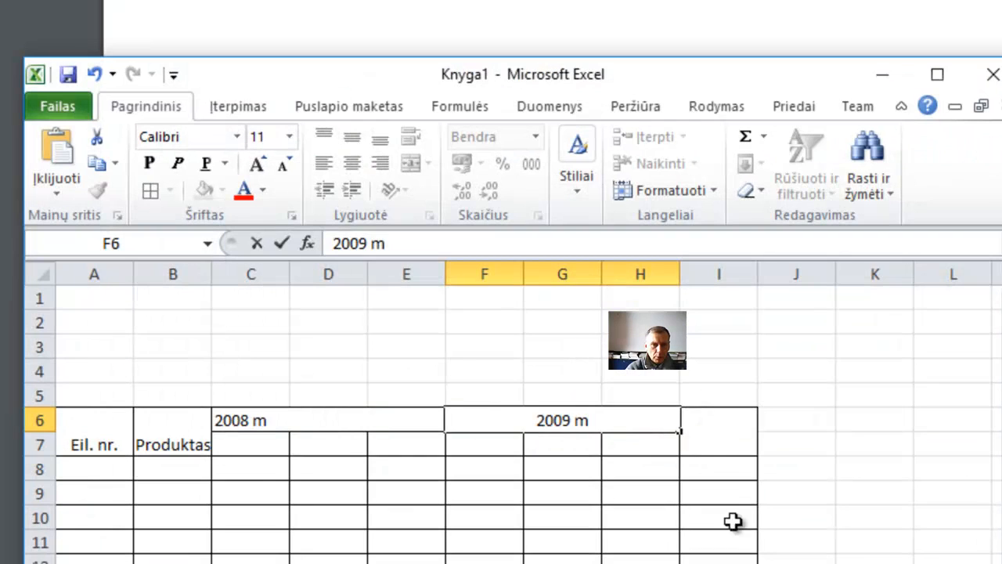
# - Enter the column heading "Kainų pokytis %" in merged cell I6
pyautogui.click(715, 423)
pyautogui.write('Kainų')
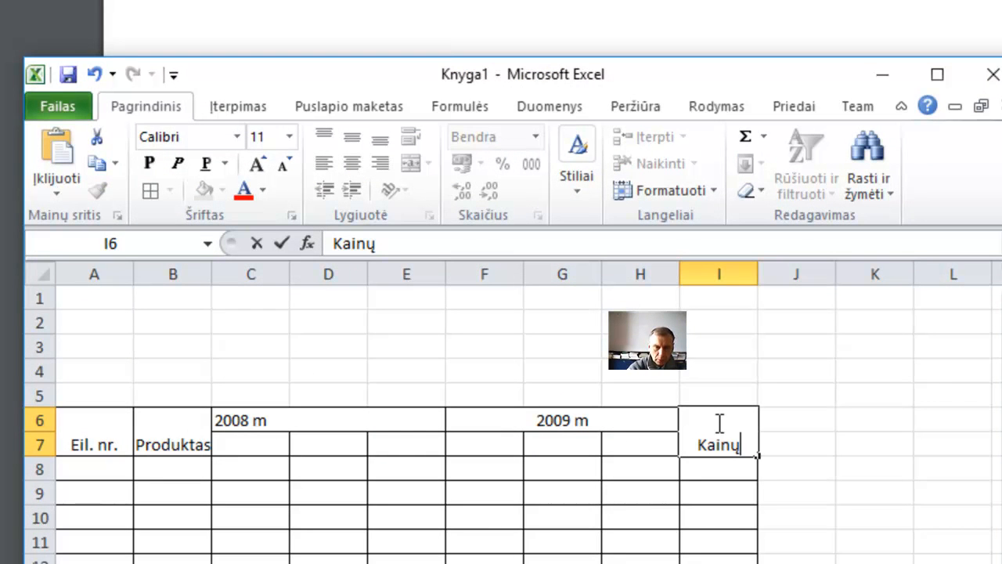
pyautogui.press('Return')
pyautogui.click(717, 427)
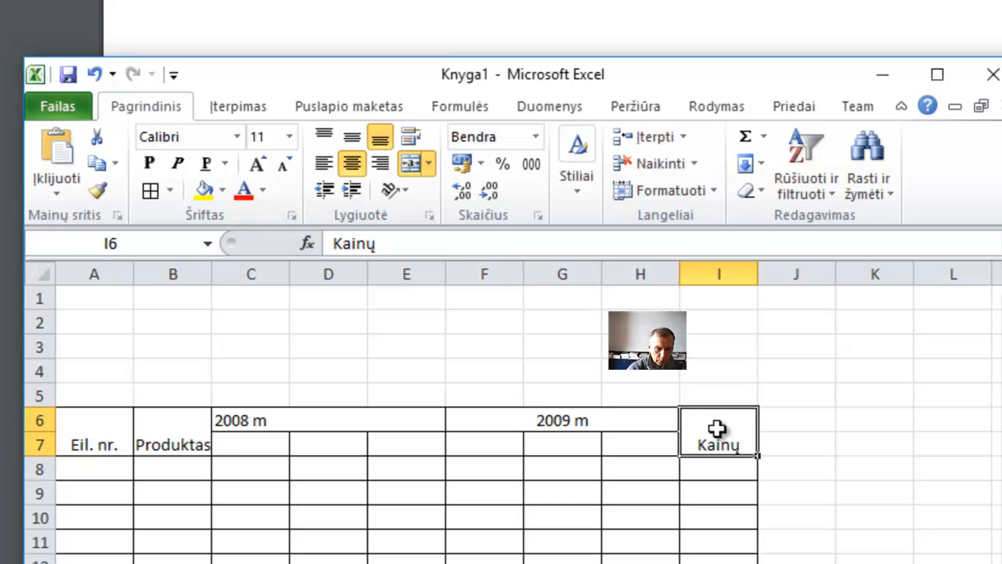
pyautogui.doubleClick(717, 428)
pyautogui.click(408, 244)
pyautogui.write('po')
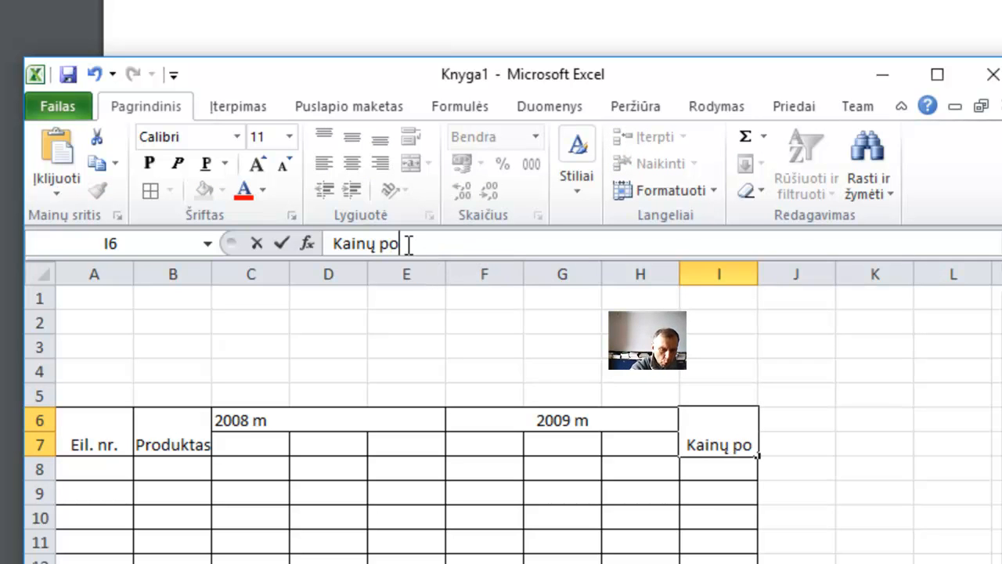
pyautogui.write('kytis ')
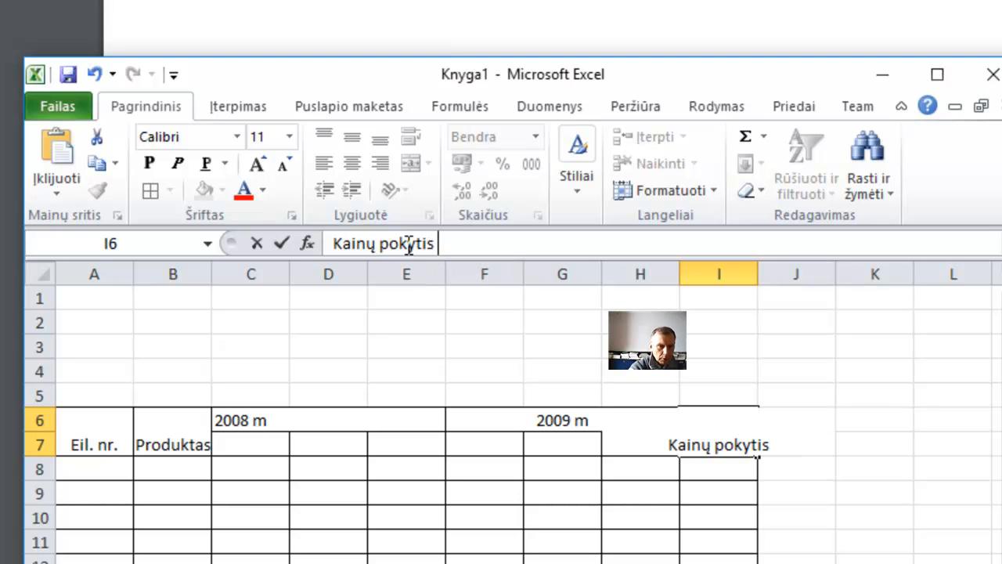
pyautogui.write('Į')
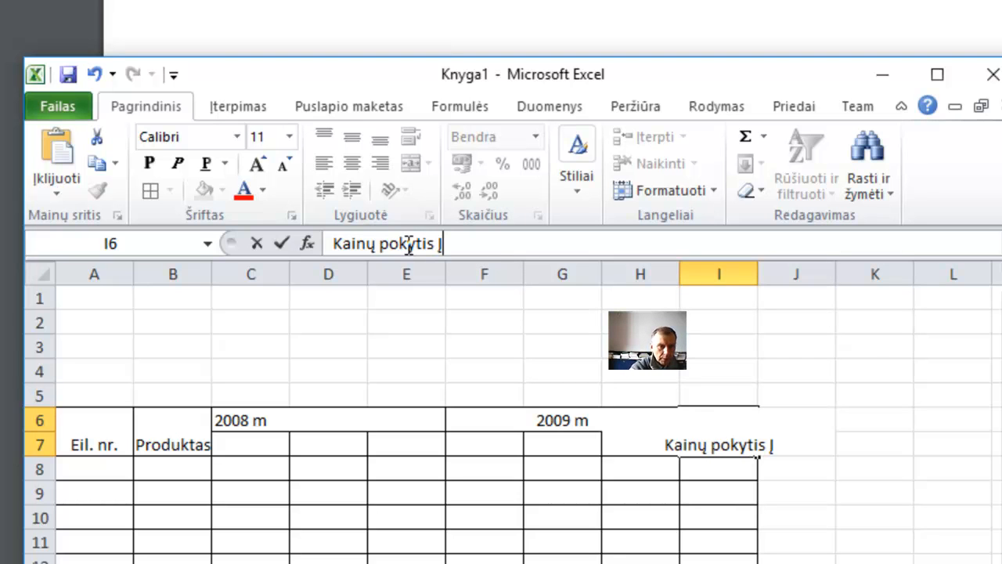
pyautogui.press('BackSpace')
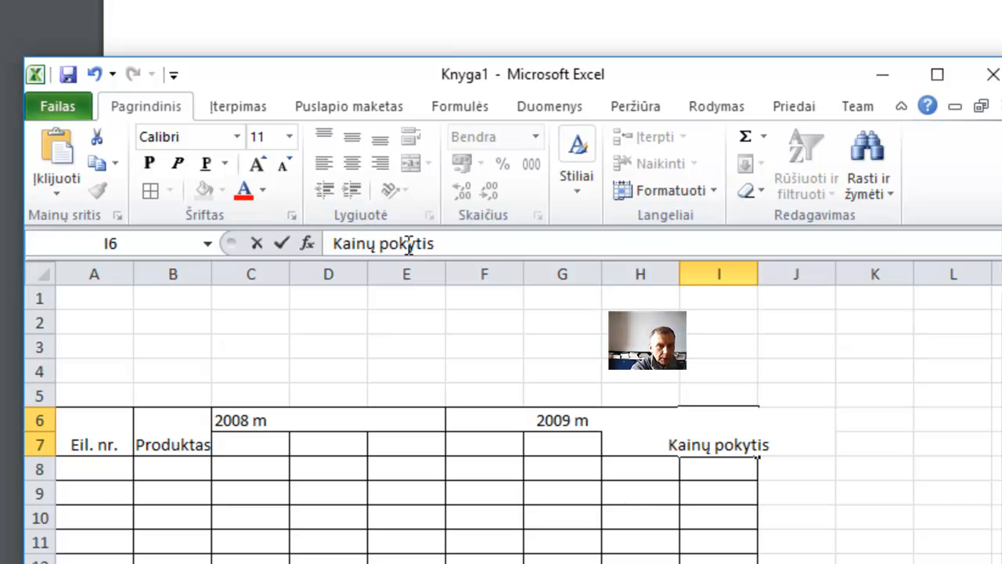
pyautogui.write('%')
pyautogui.click(875, 561)
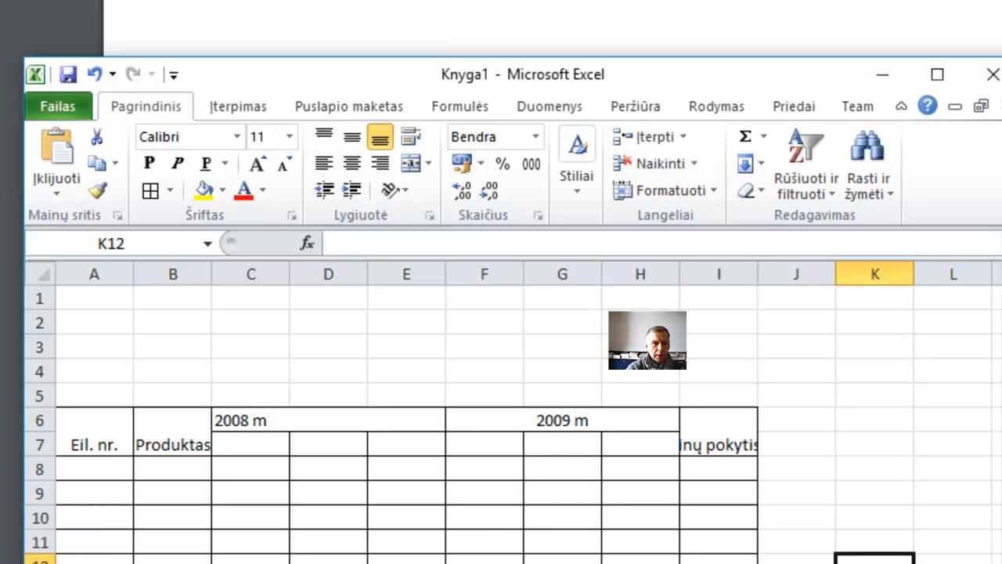
# - Narrow column A to about half its width and turn on text wrapping for the "Eil. nr." heading in A6
pyautogui.click(91, 438)
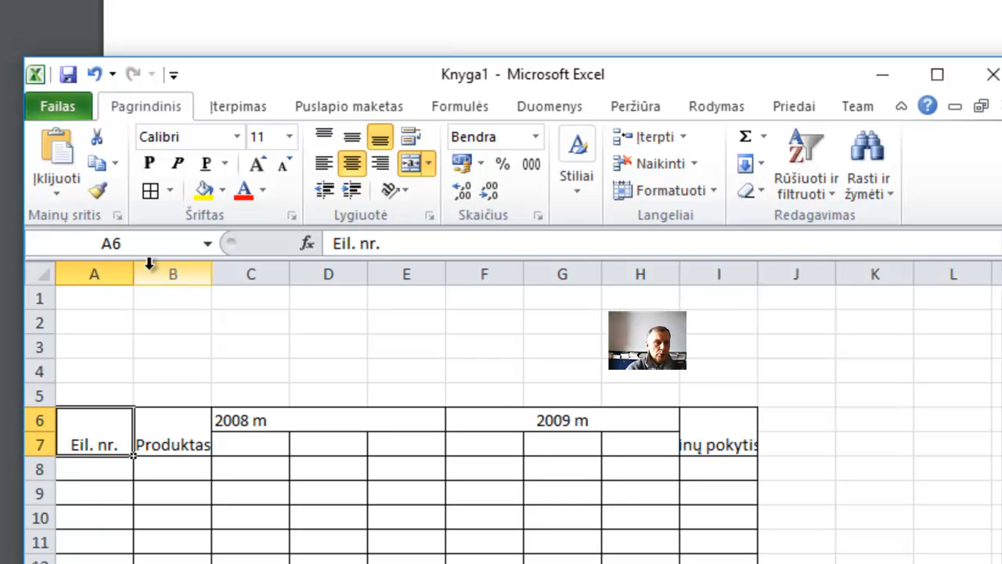
pyautogui.moveTo(134, 273); pyautogui.dragTo(97, 288)
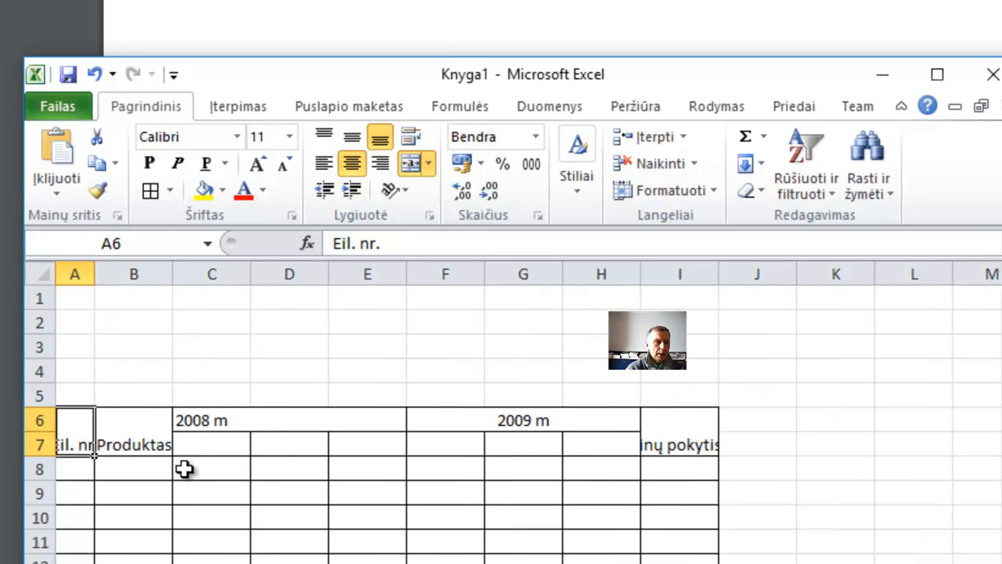
pyautogui.rightClick(74, 432)
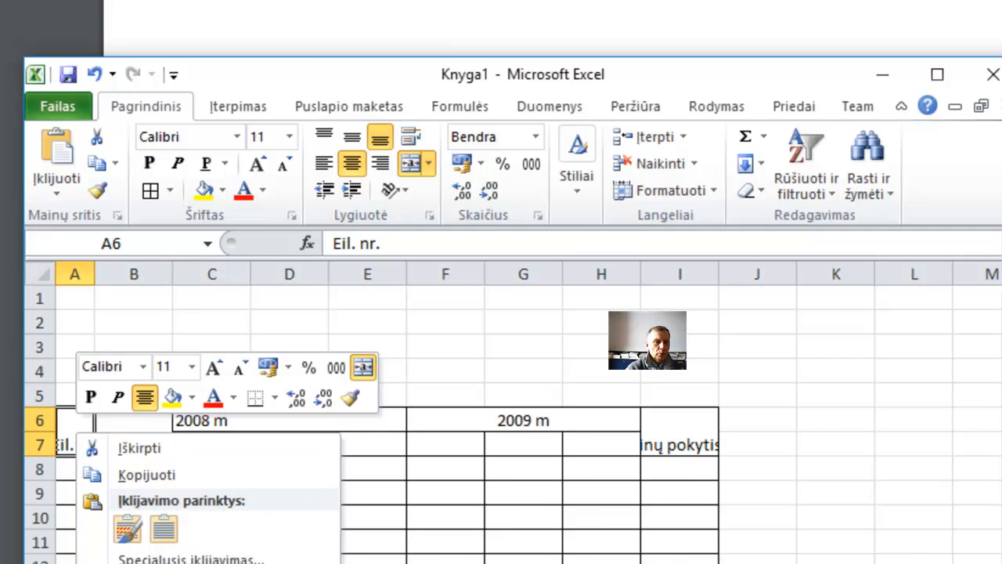
pyautogui.click(180, 563)
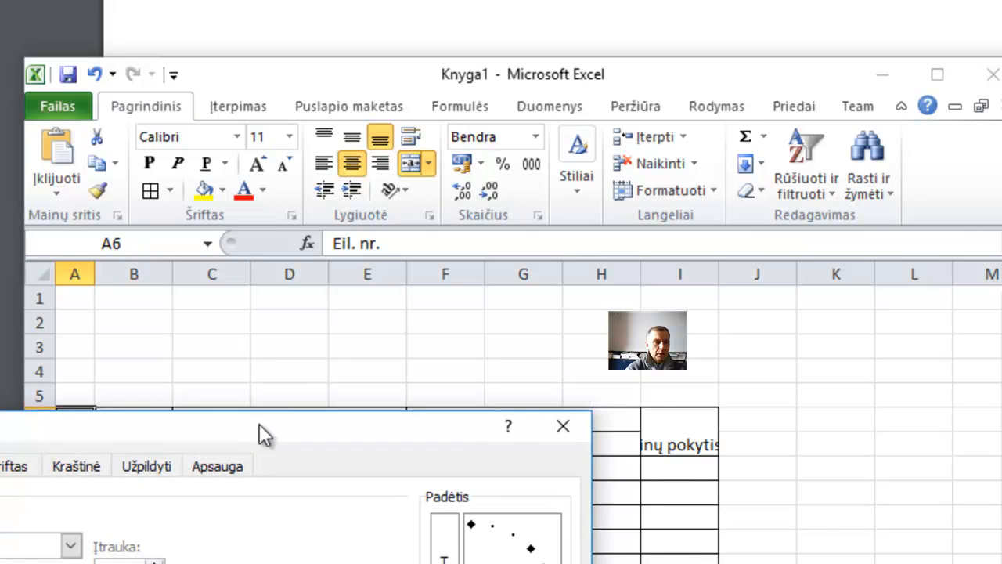
pyautogui.moveTo(243, 442); pyautogui.dragTo(482, 131)
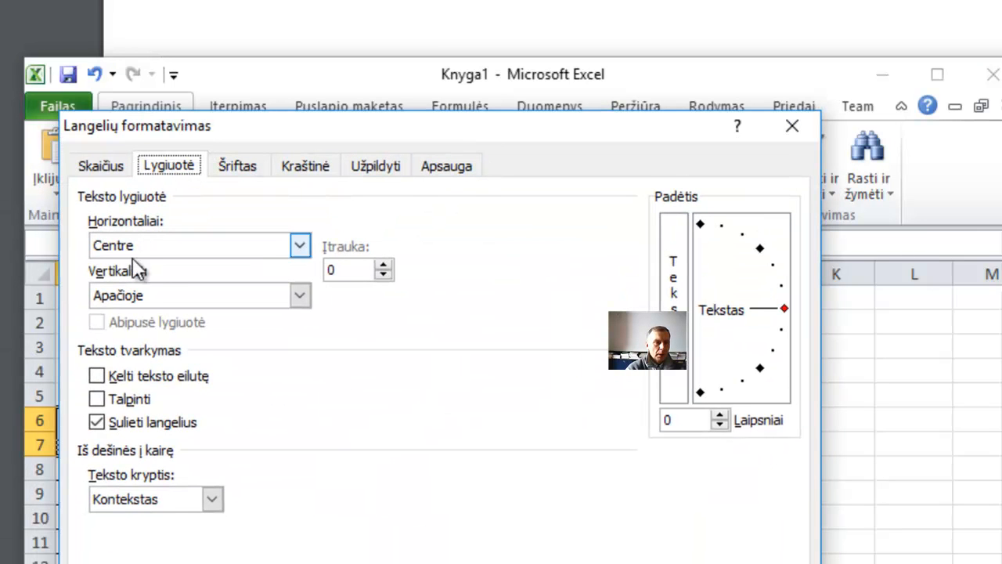
pyautogui.click(95, 375)
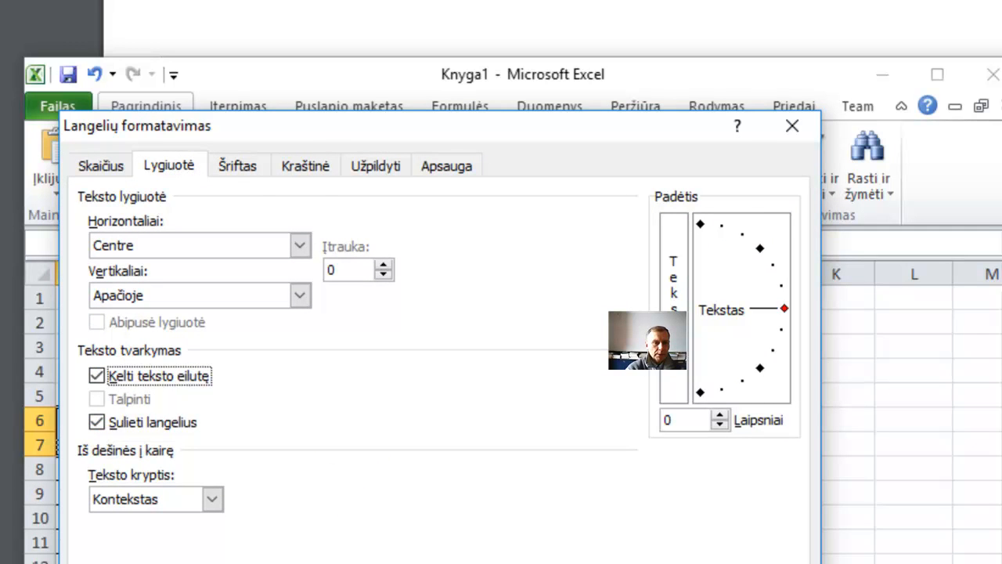
pyautogui.press('Return')
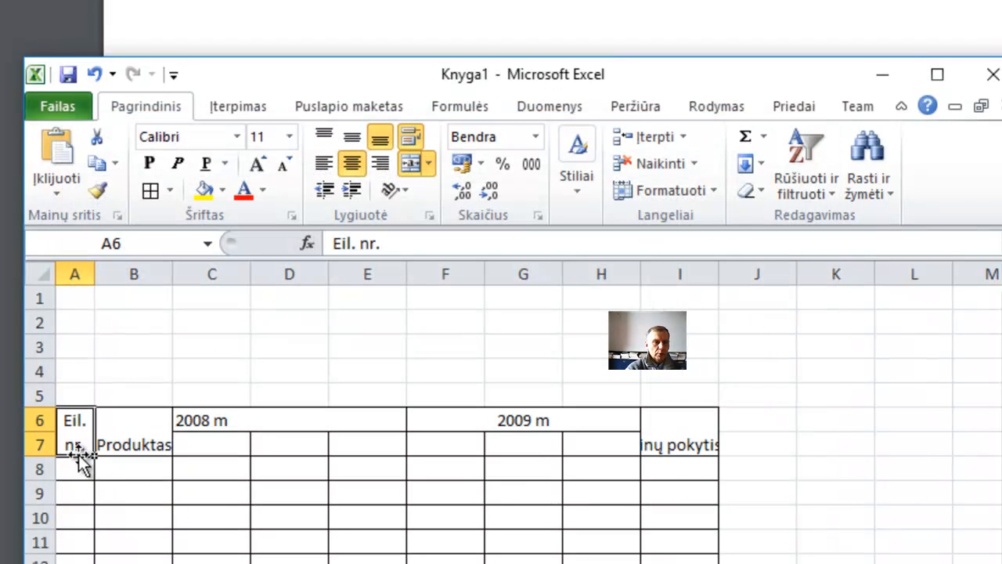
# - Vertically center the headings in B6, C6 and F6, and also center the "2008 m" heading horizontally
pyautogui.click(135, 437)
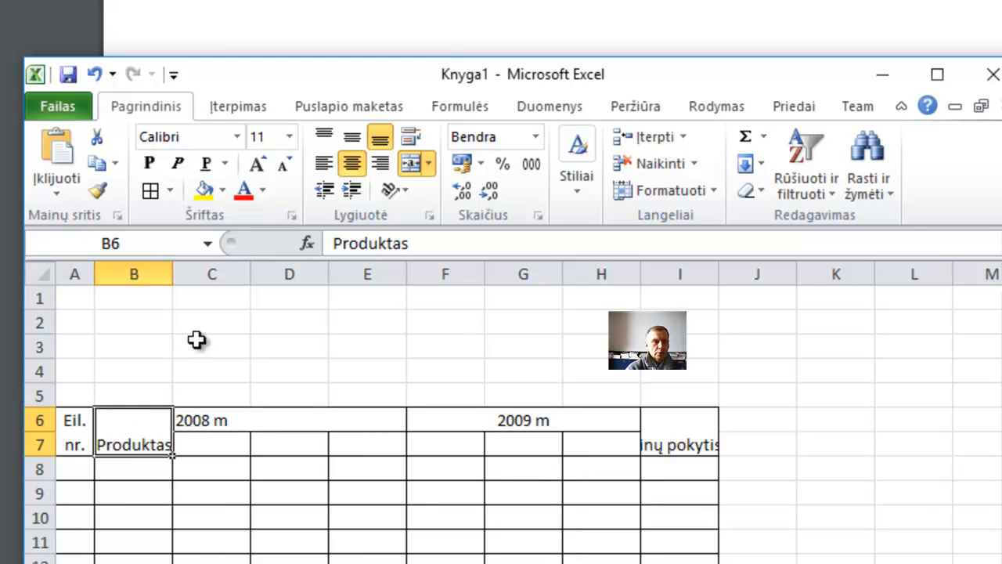
pyautogui.click(351, 141)
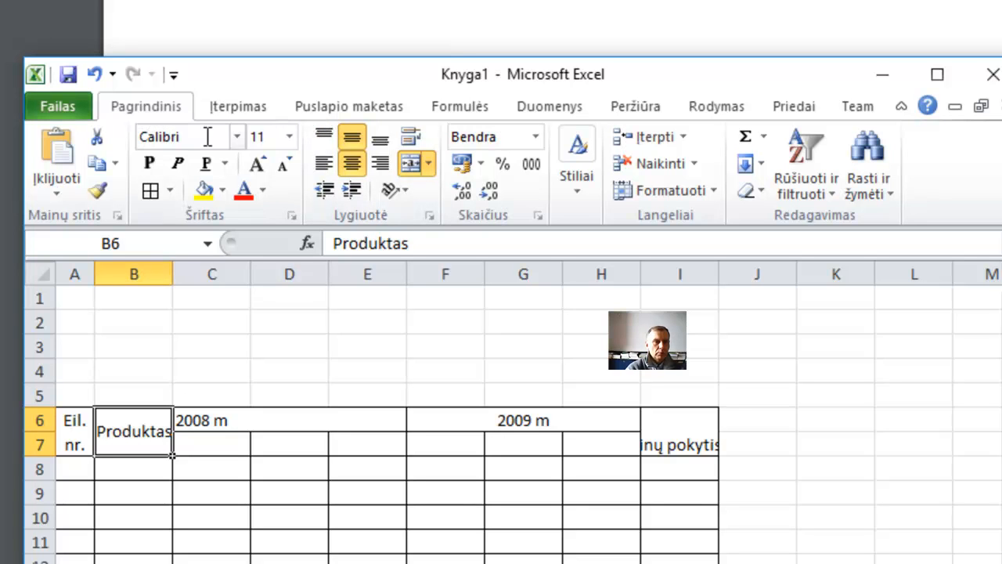
pyautogui.click(235, 455)
pyautogui.click(193, 418)
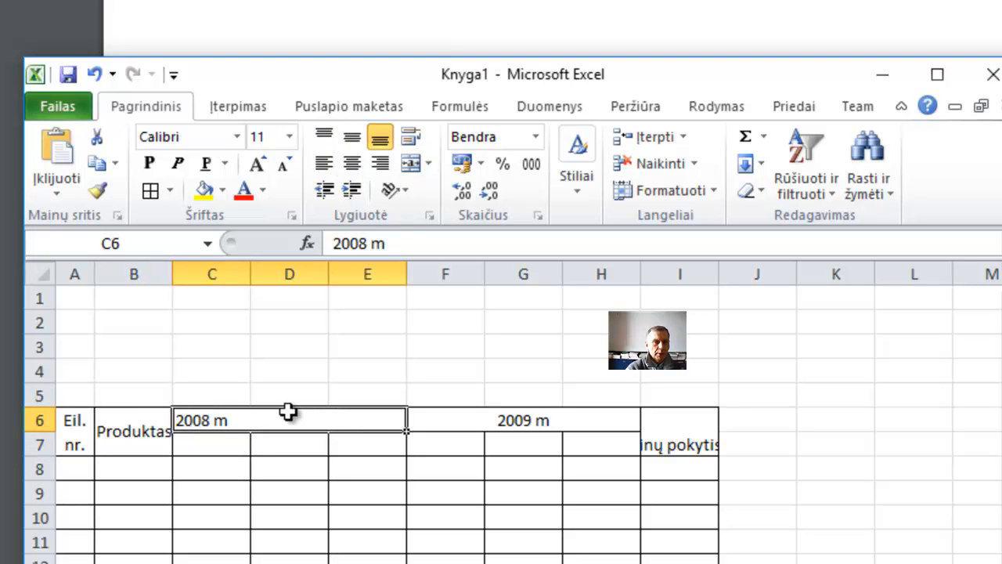
pyautogui.click(354, 163)
pyautogui.click(352, 138)
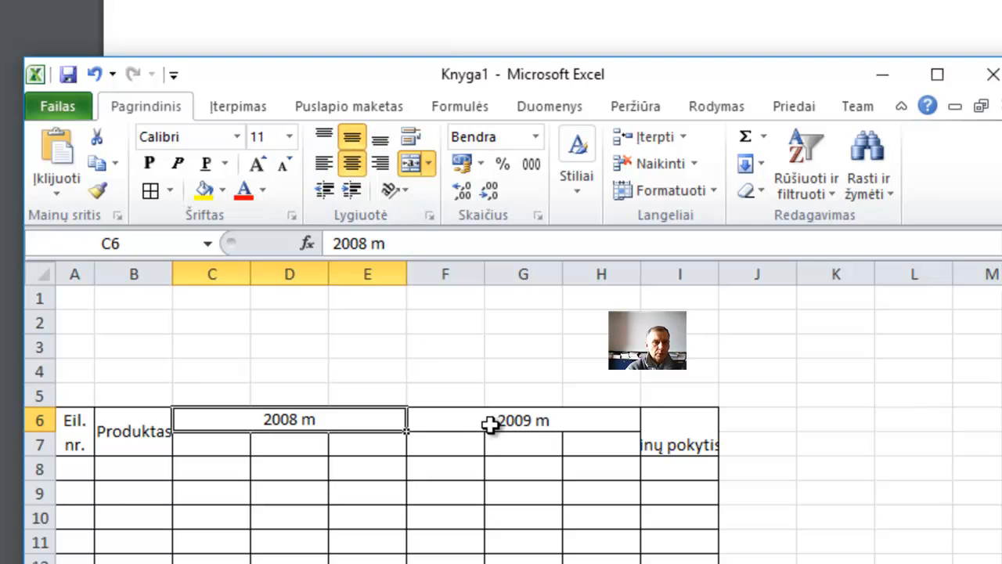
pyautogui.click(490, 425)
pyautogui.click(353, 139)
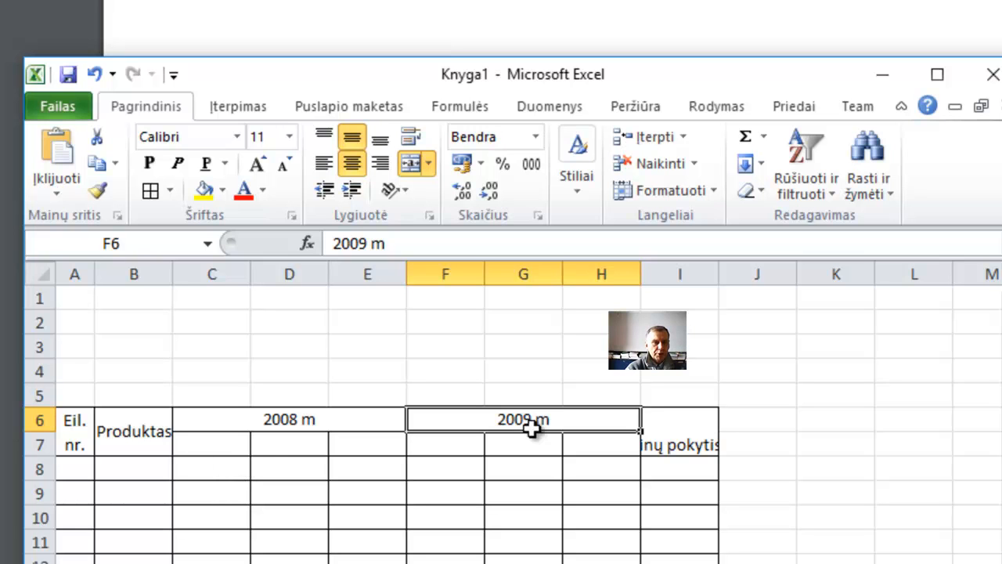
# - Widen column I to fit the "Kainų pokytis %" heading and center that heading vertically
pyautogui.click(693, 445)
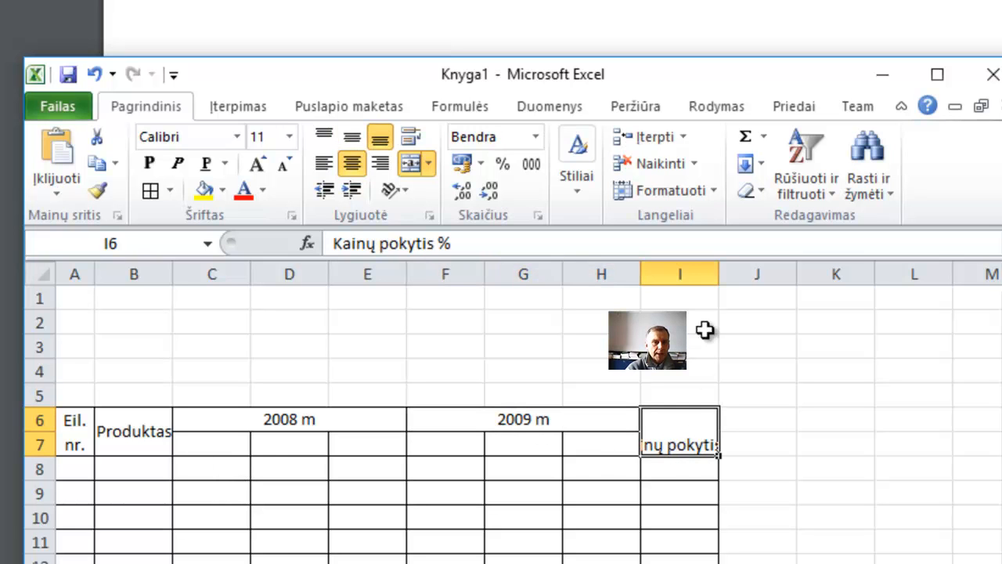
pyautogui.moveTo(717, 273); pyautogui.dragTo(770, 275)
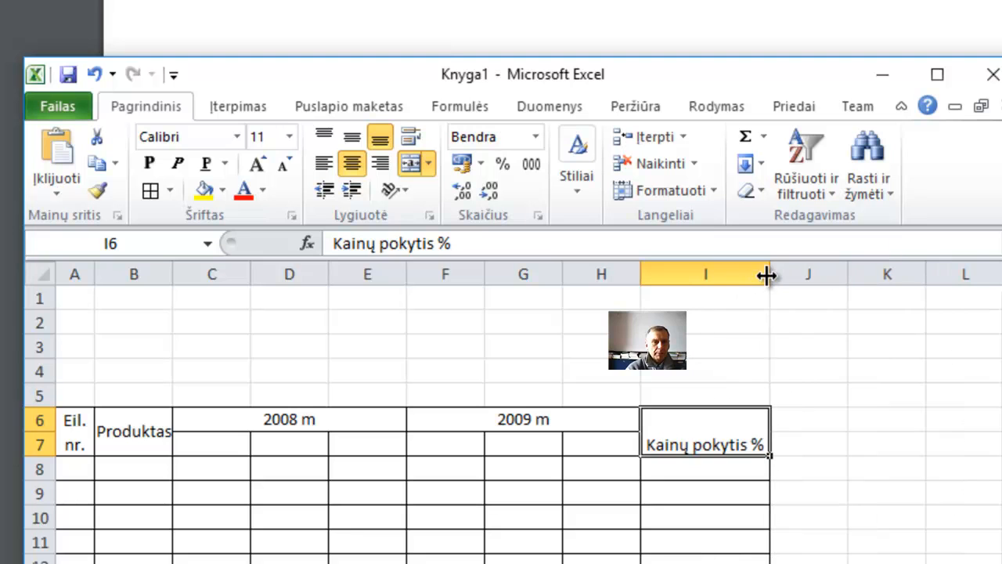
pyautogui.click(352, 137)
pyautogui.click(476, 560)
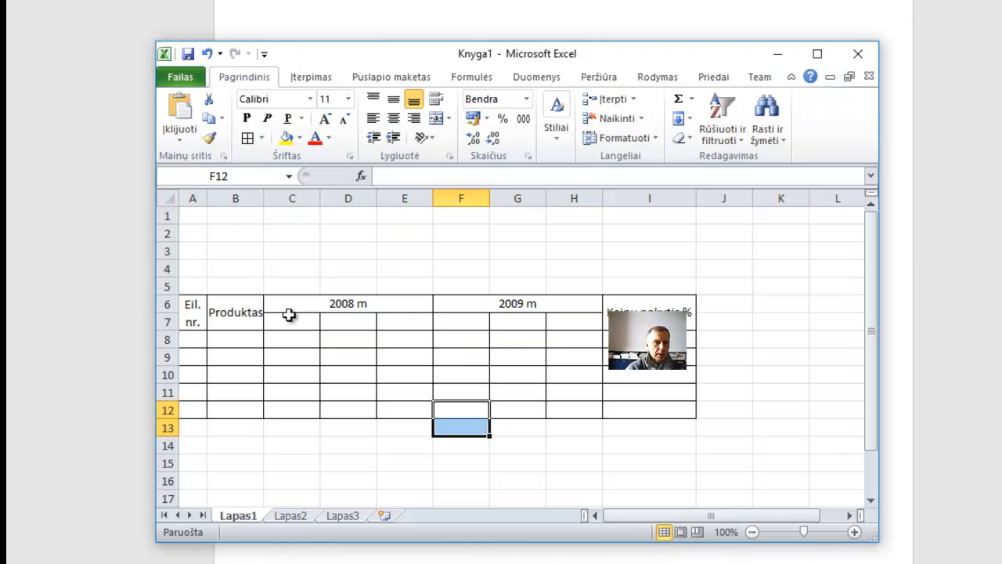
# - Enter the subheading "Kiekis, kg ir vnt" in cell C7 under the 2008 heading
pyautogui.click(282, 320)
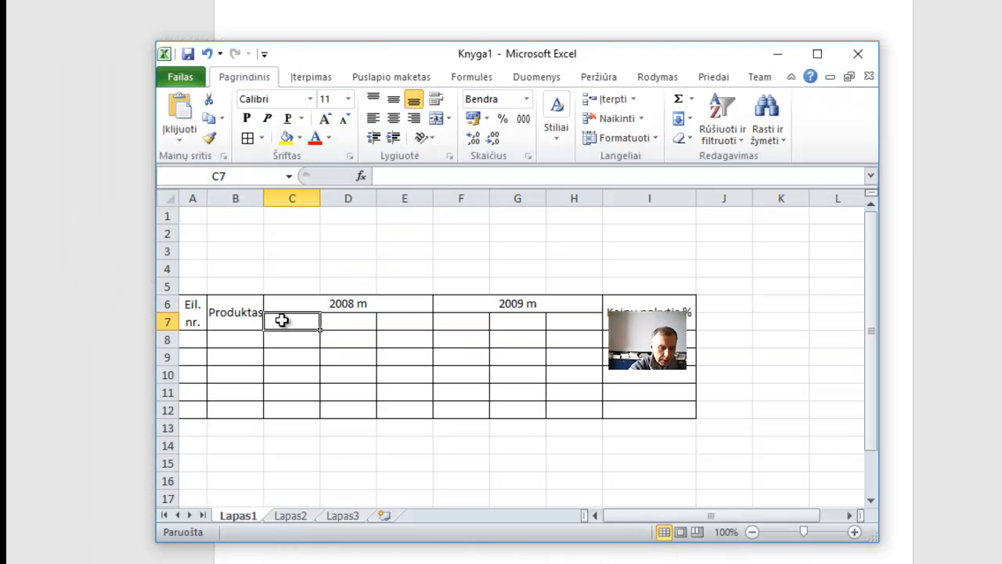
pyautogui.write('Kiekis')
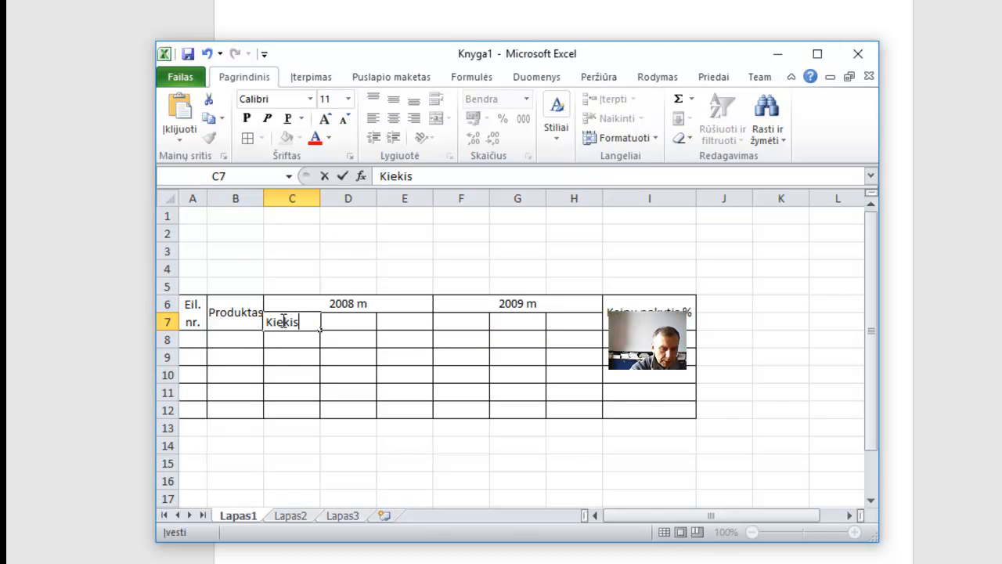
pyautogui.write(', k')
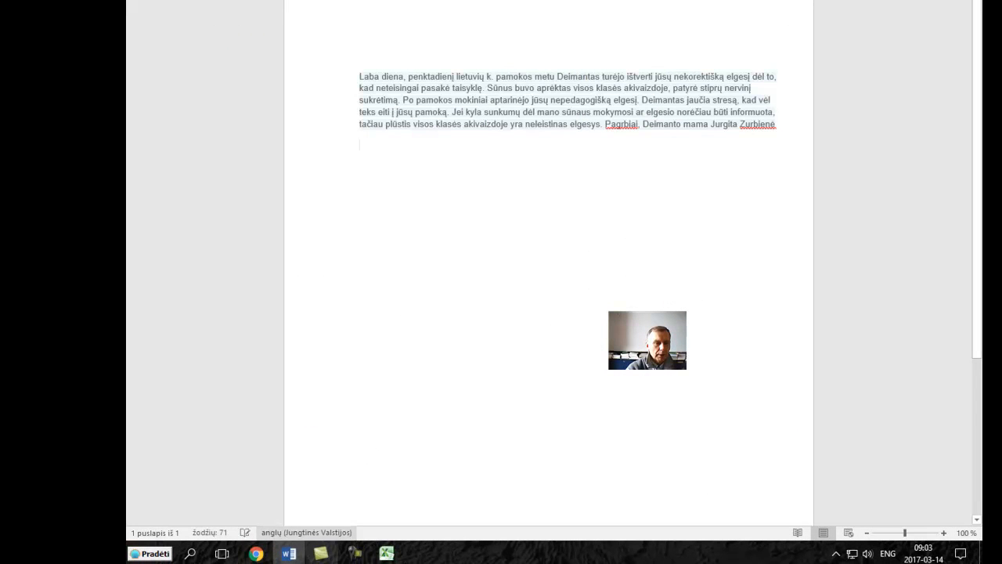
pyautogui.click(386, 553)
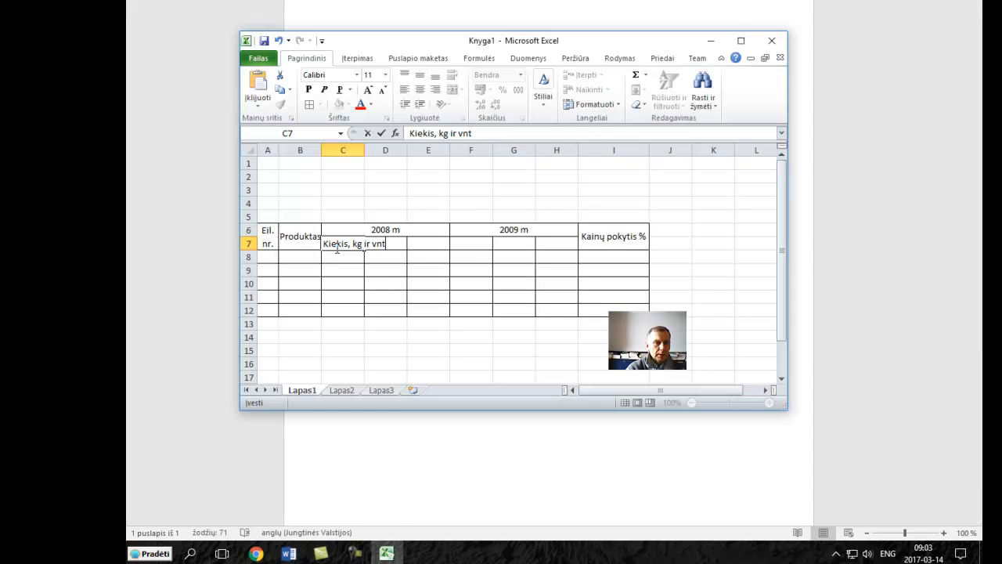
pyautogui.click(353, 346)
# - Turn on text wrapping for cell C7 in the cell formatting settings
pyautogui.click(337, 245)
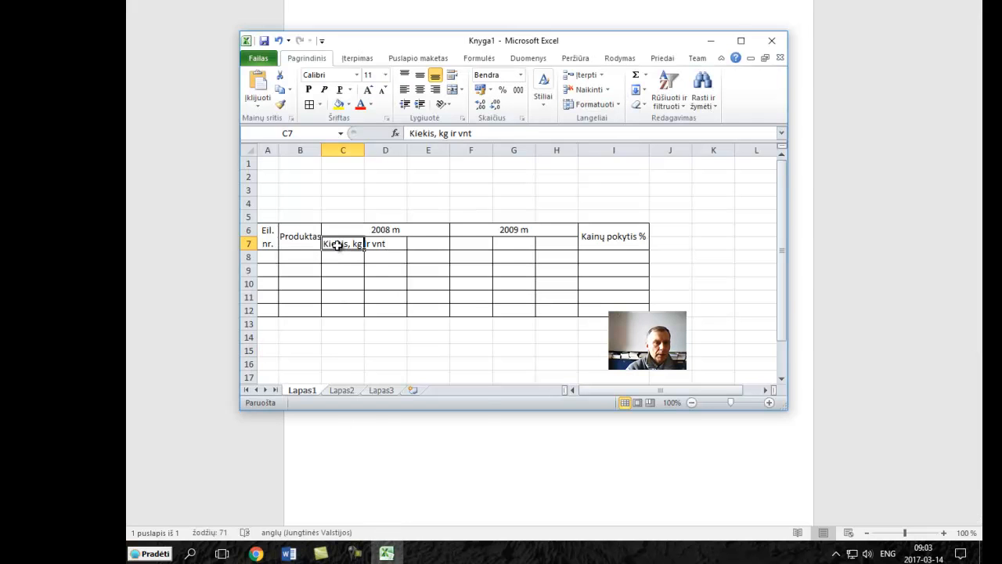
pyautogui.rightClick(339, 247)
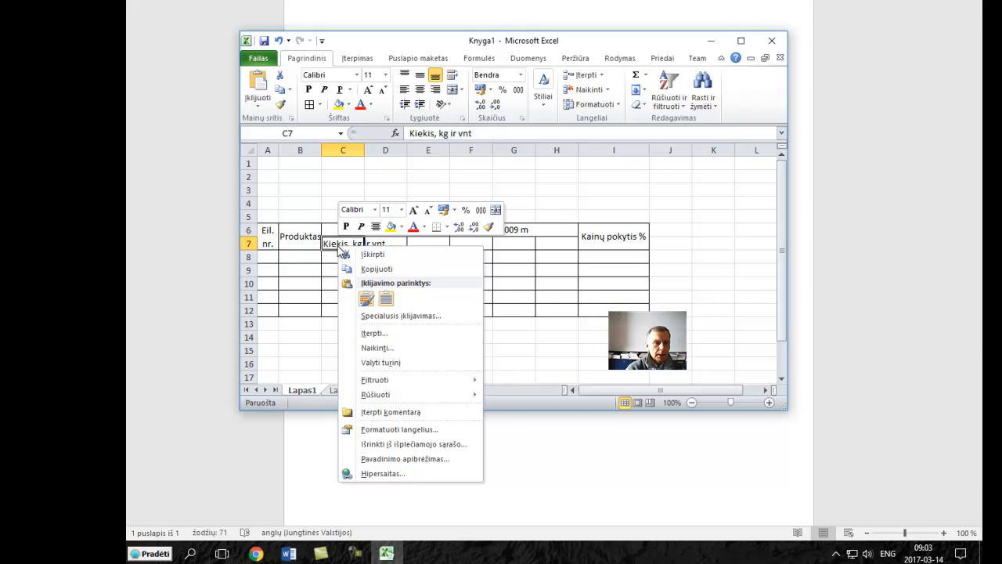
pyautogui.click(373, 429)
pyautogui.click(184, 376)
pyautogui.click(496, 525)
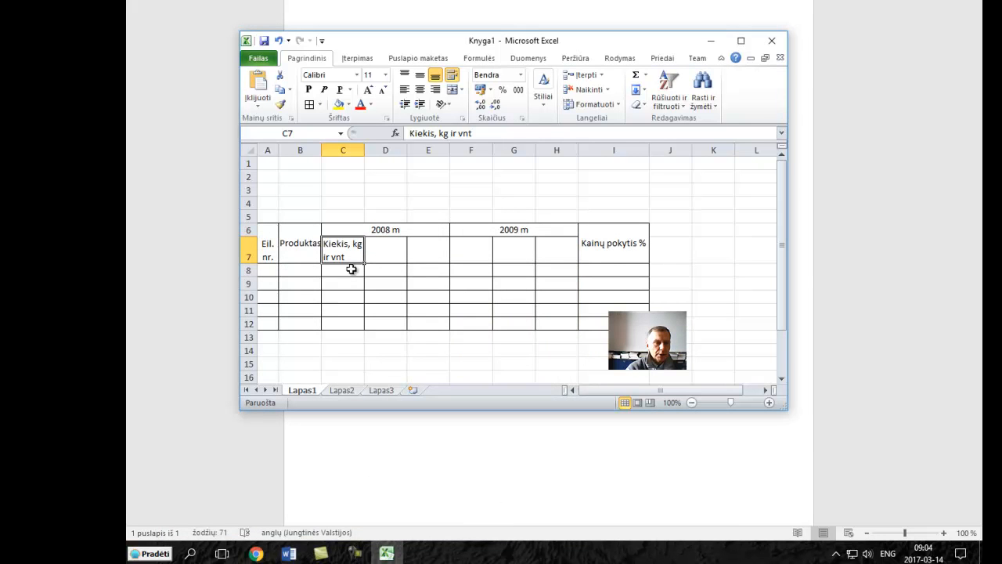
# - Check the sample table in Chrome, return to the Excel workbook and enter the subheading "Kaina" in cell D7
pyautogui.click(372, 555)
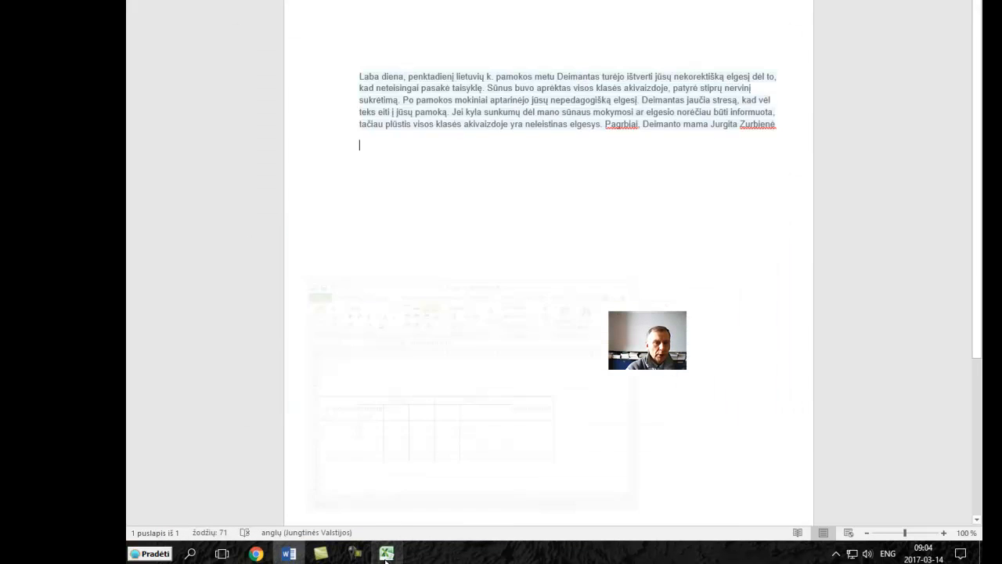
pyautogui.click(371, 554)
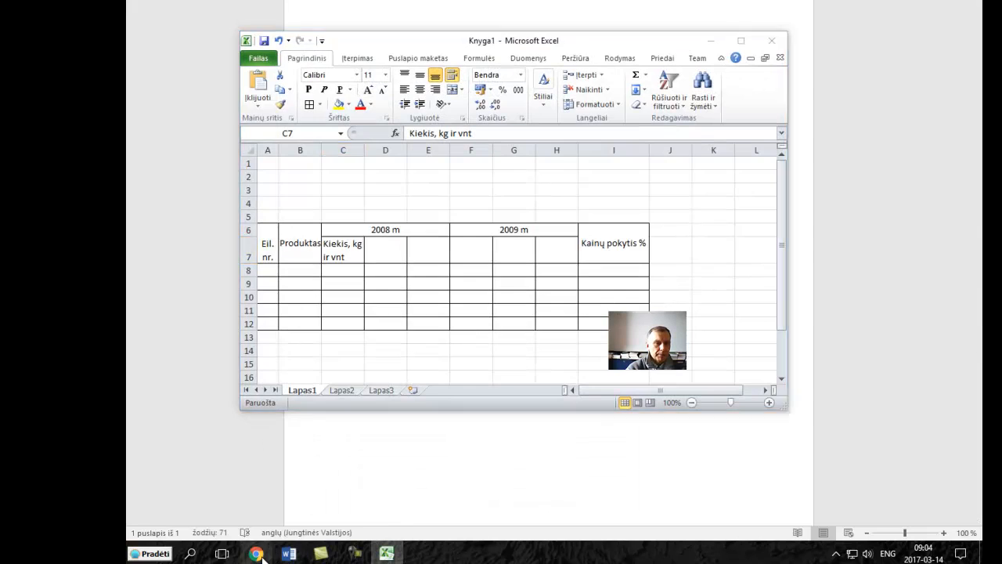
pyautogui.click(257, 554)
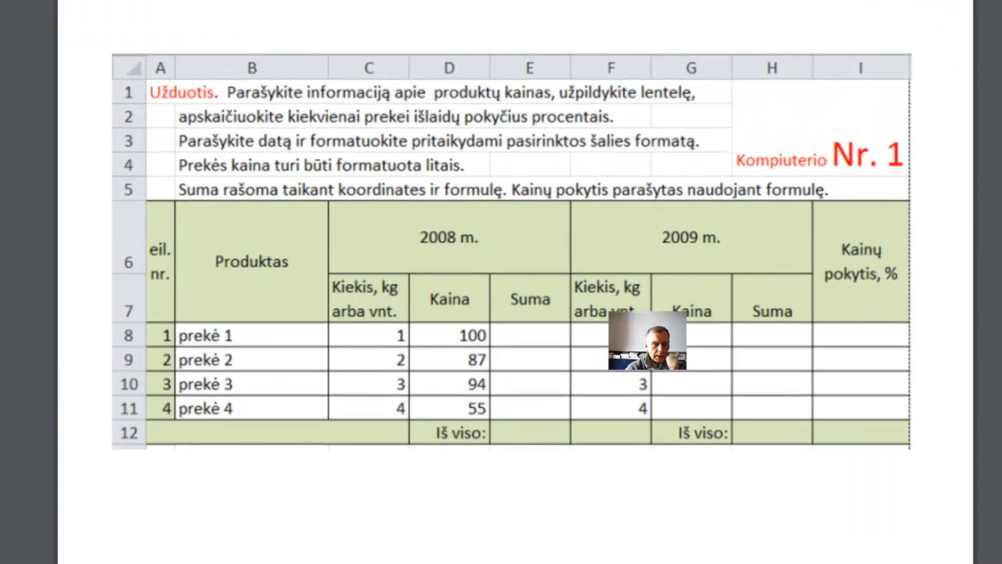
pyautogui.hotkey('alt', 'Tab')
pyautogui.click(233, 443)
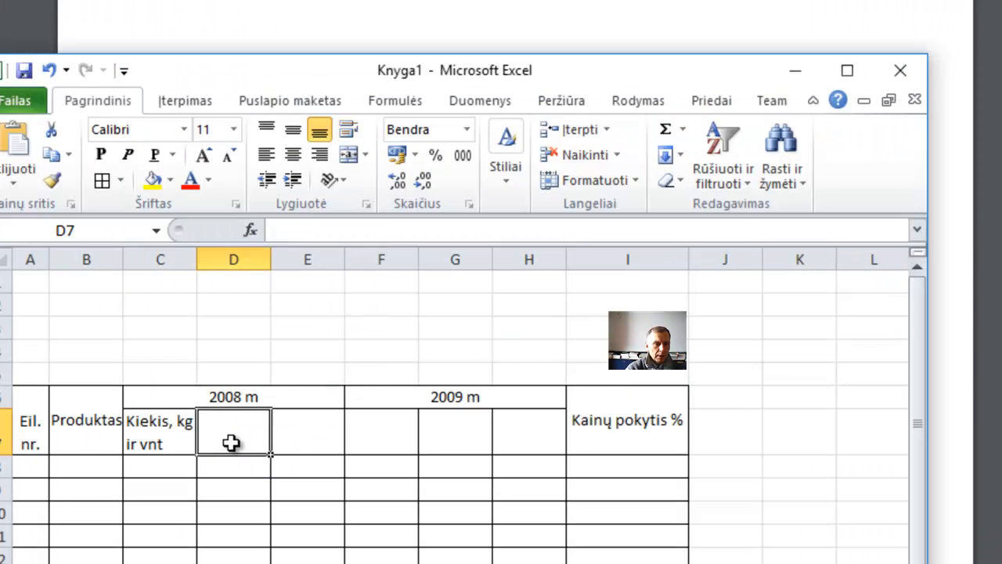
pyautogui.write('Kai')
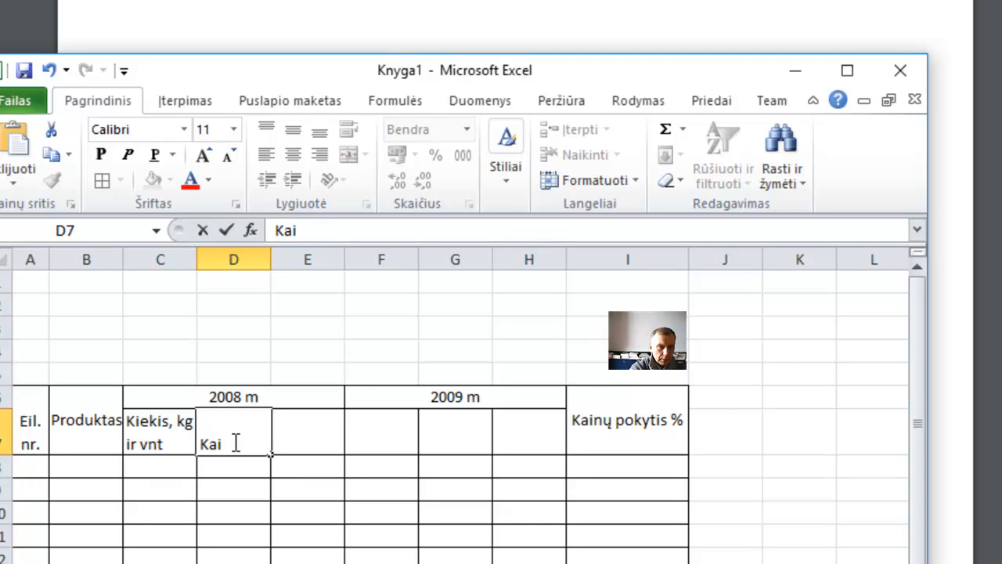
pyautogui.write('na')
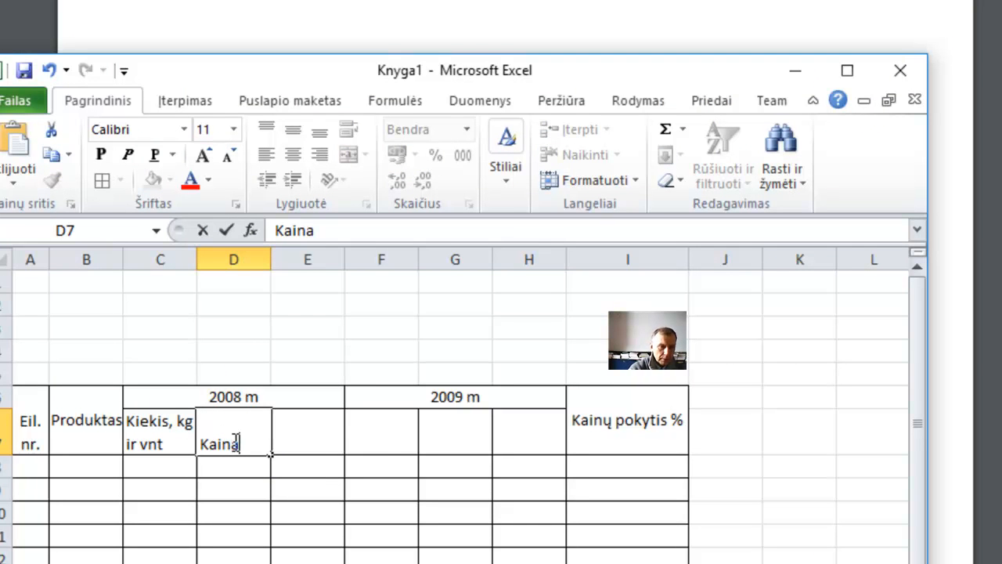
# - Enter the subheading "Suma" in cell E7 and center cells D7:E7 horizontally and vertically
pyautogui.click(315, 444)
pyautogui.write('Suma')
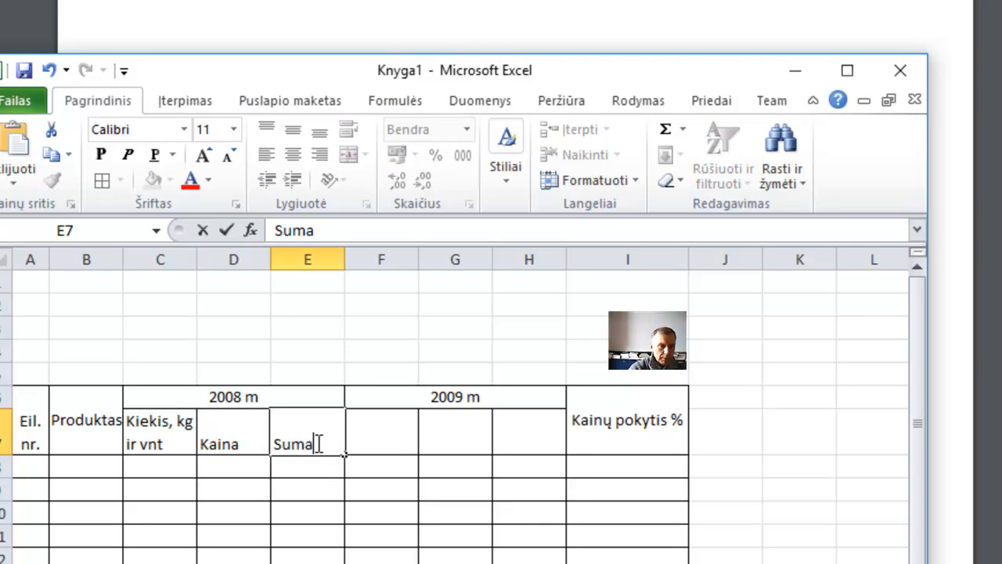
pyautogui.click(405, 553)
pyautogui.moveTo(234, 443); pyautogui.dragTo(304, 445)
pyautogui.click(293, 154)
pyautogui.click(293, 130)
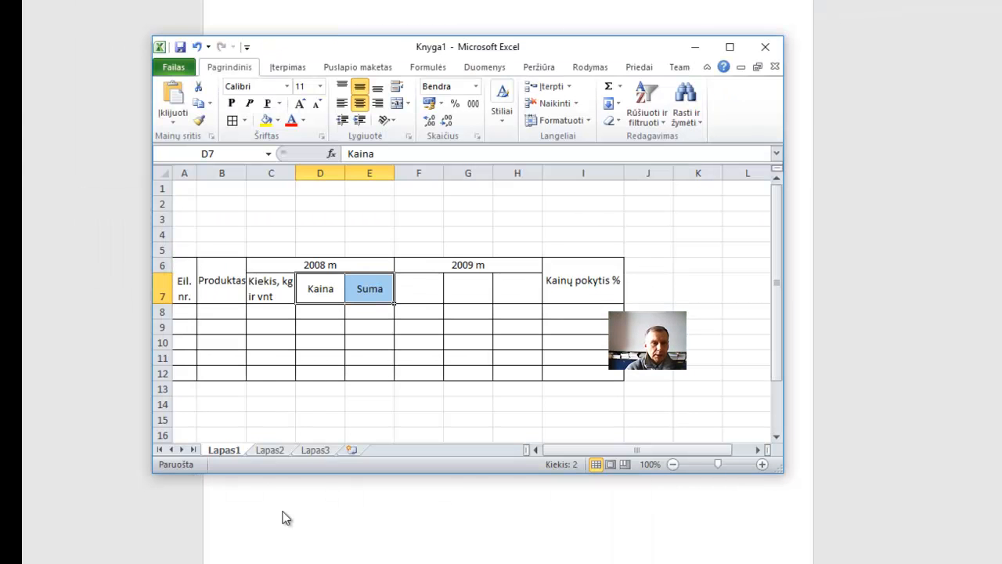
# - Copy the 2008 subheadings in C7:E7 to the cells under the 2009 heading, starting at F7
pyautogui.moveTo(287, 292); pyautogui.dragTo(364, 290)
pyautogui.hotkey('ctrl', 'c')
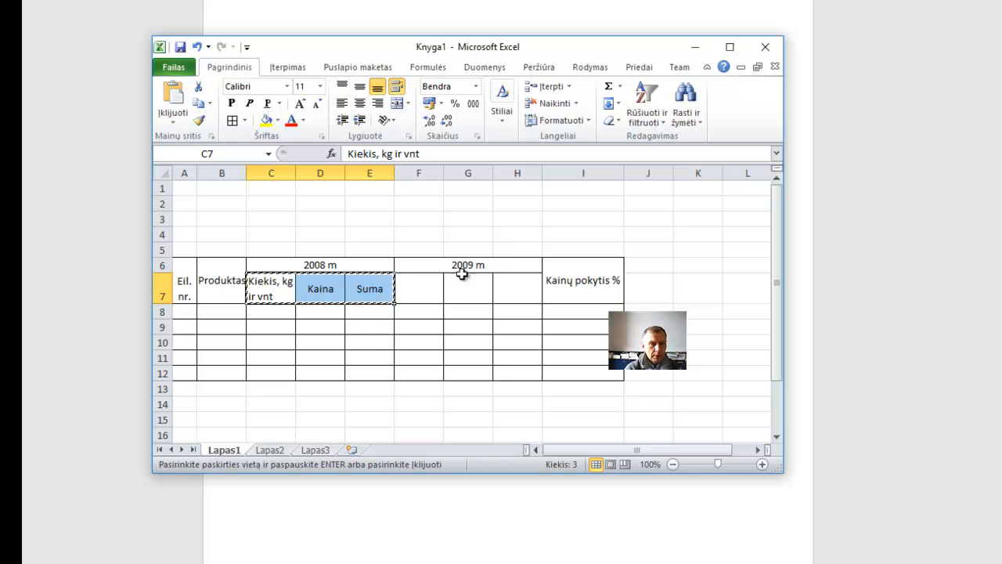
pyautogui.click(425, 298)
pyautogui.hotkey('ctrl', 'v')
pyautogui.click(468, 358)
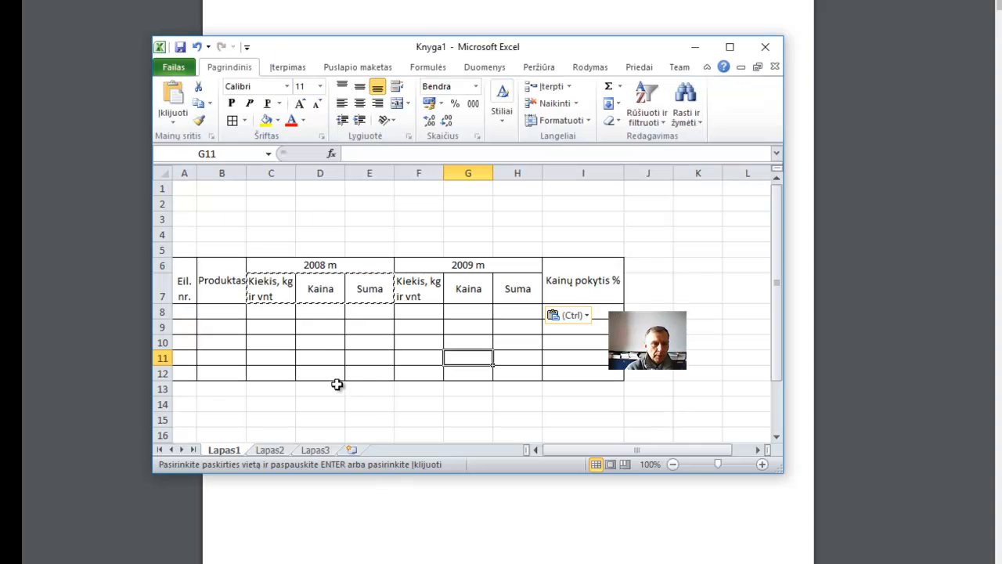
# - Enter the total label "Iš viso:" in cell D12 under the 2008 price column, correcting its first word
pyautogui.click(324, 372)
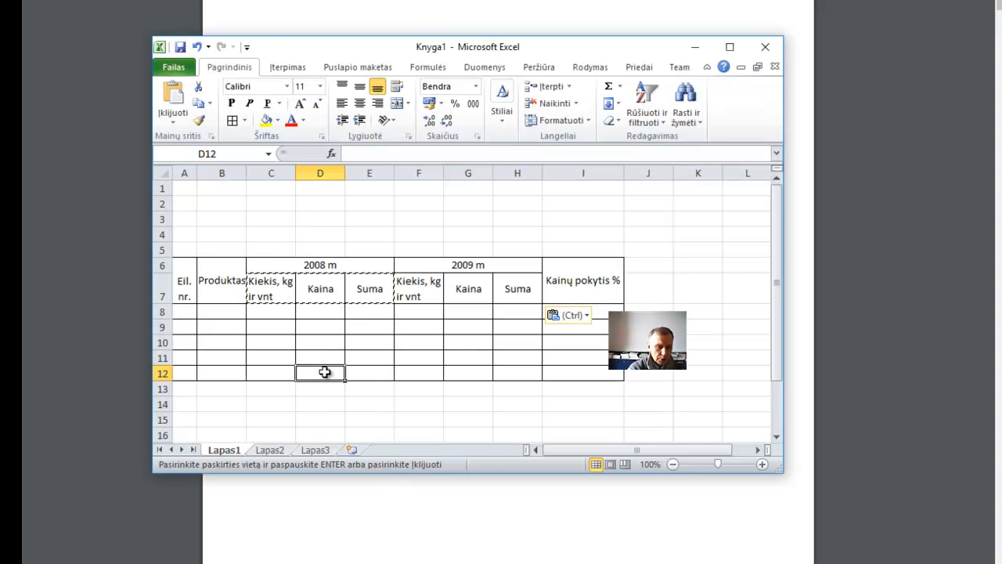
pyautogui.write('I6 viso:')
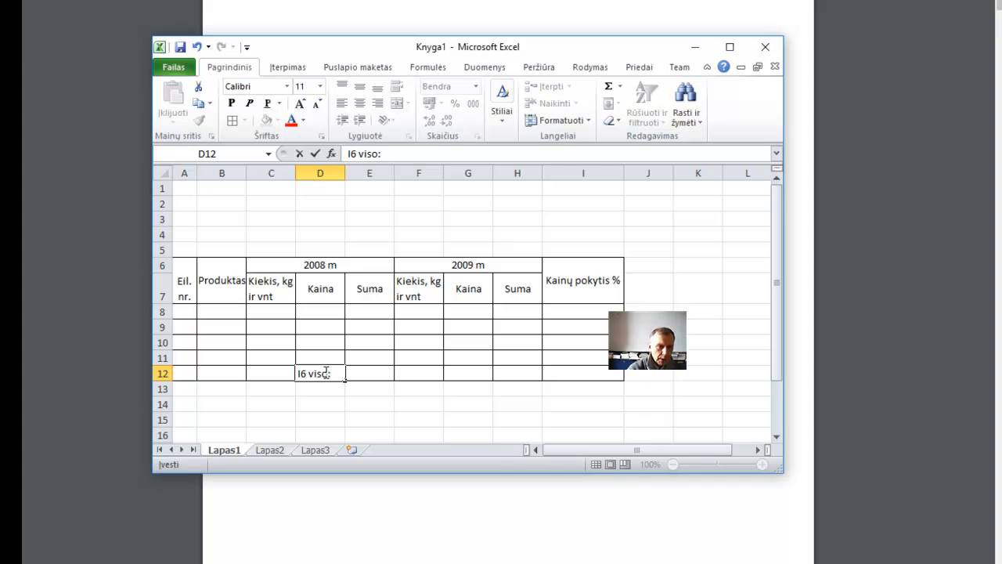
pyautogui.click(309, 373)
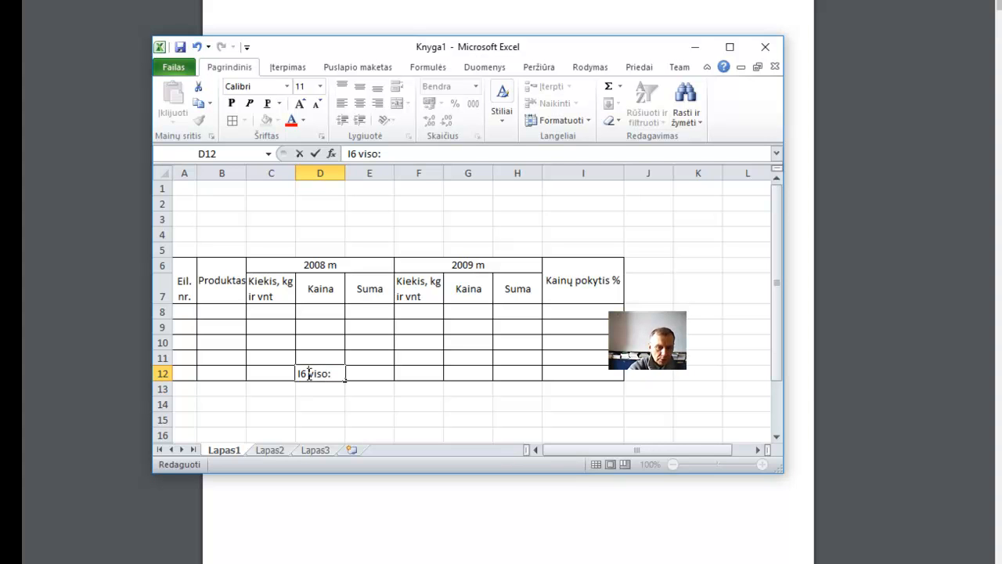
pyautogui.press('BackSpace')
pyautogui.press('BackSpace')
pyautogui.write('6')
pyautogui.press('BackSpace')
pyautogui.press('BackSpace')
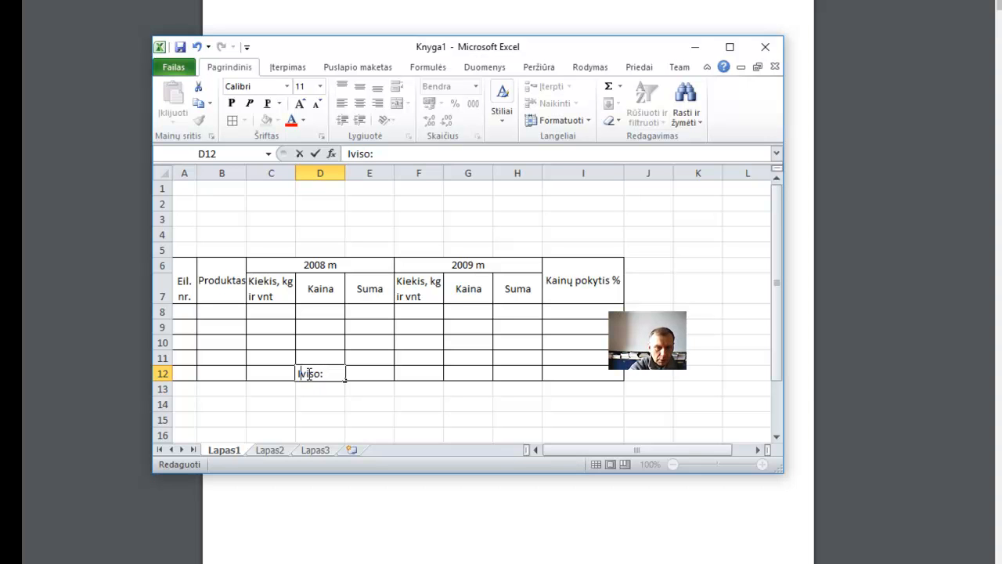
pyautogui.write('š')
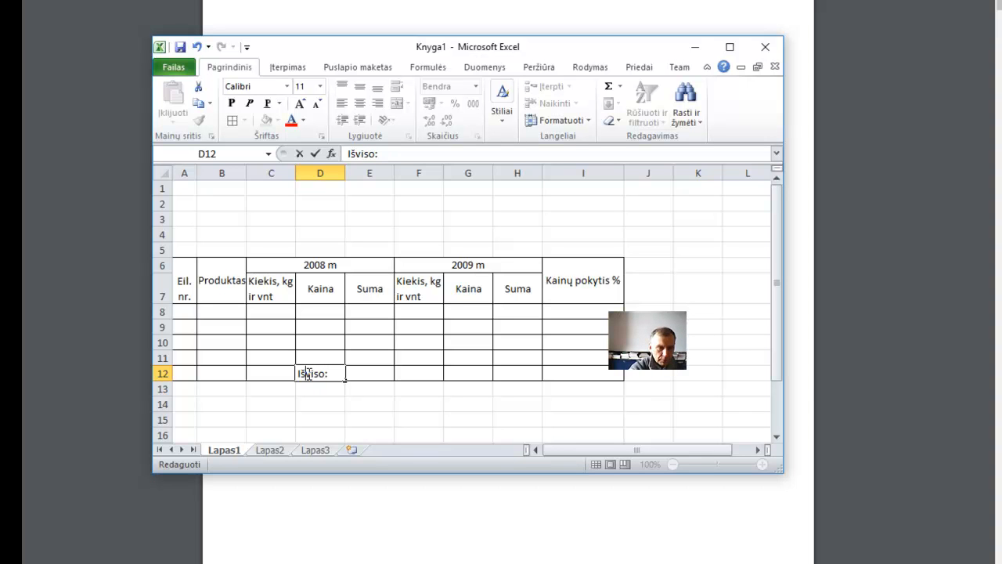
# - Enter the total label "Iš viso:" in cell G12, check the sample table in Chrome and return to the Excel workbook
pyautogui.click(458, 374)
pyautogui.write('Iš vis')
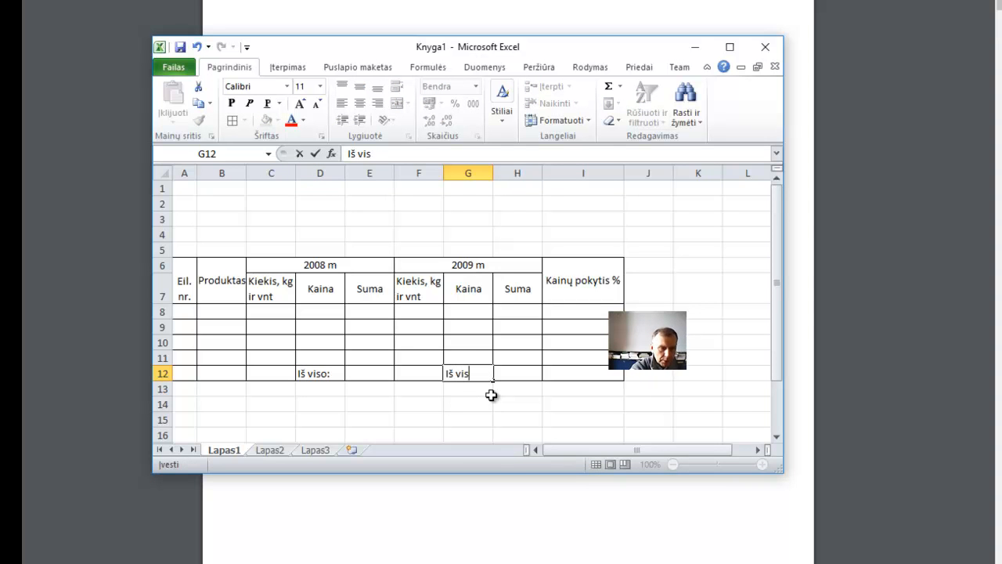
pyautogui.write('o:')
pyautogui.click(701, 392)
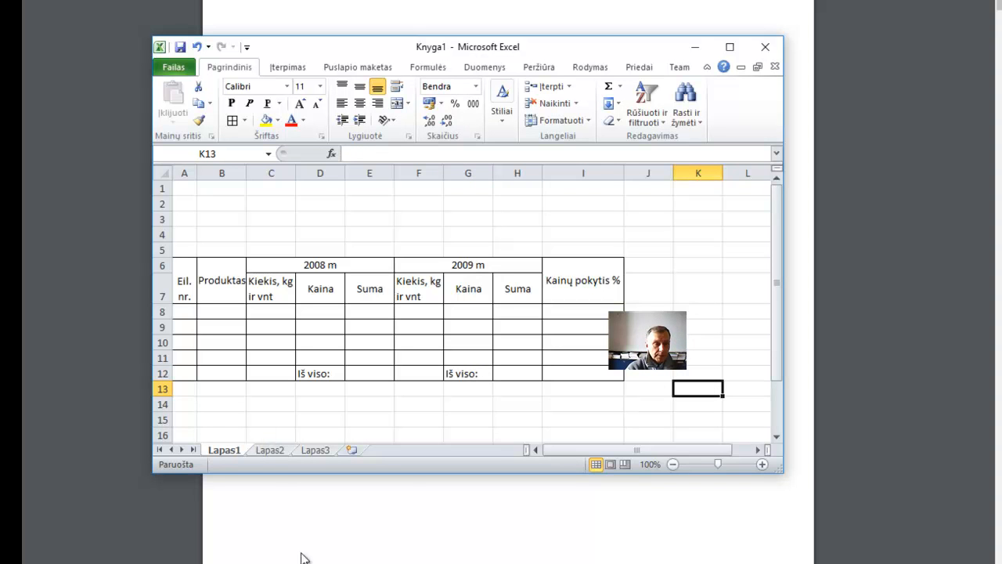
pyautogui.moveTo(322, 563)
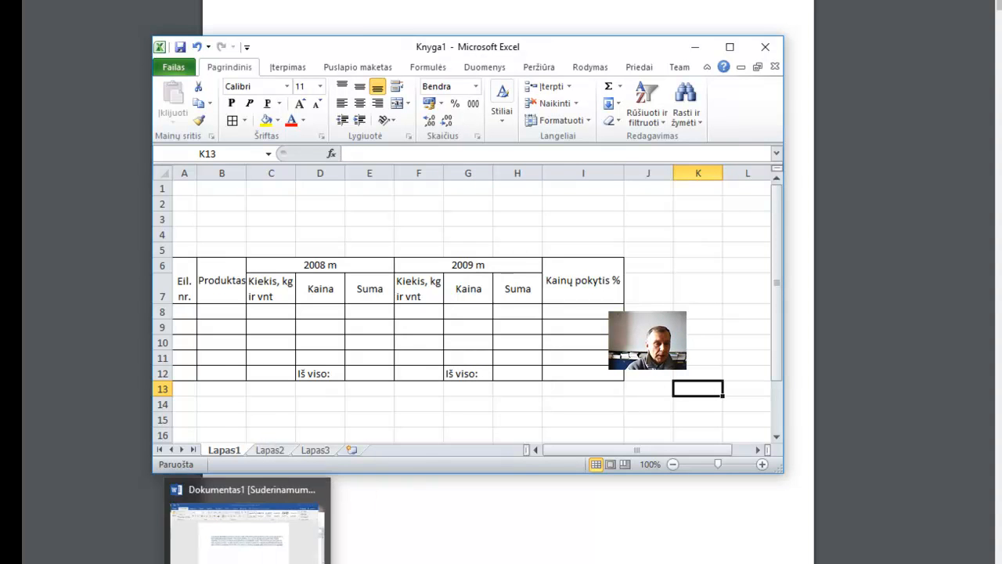
pyautogui.click(282, 563)
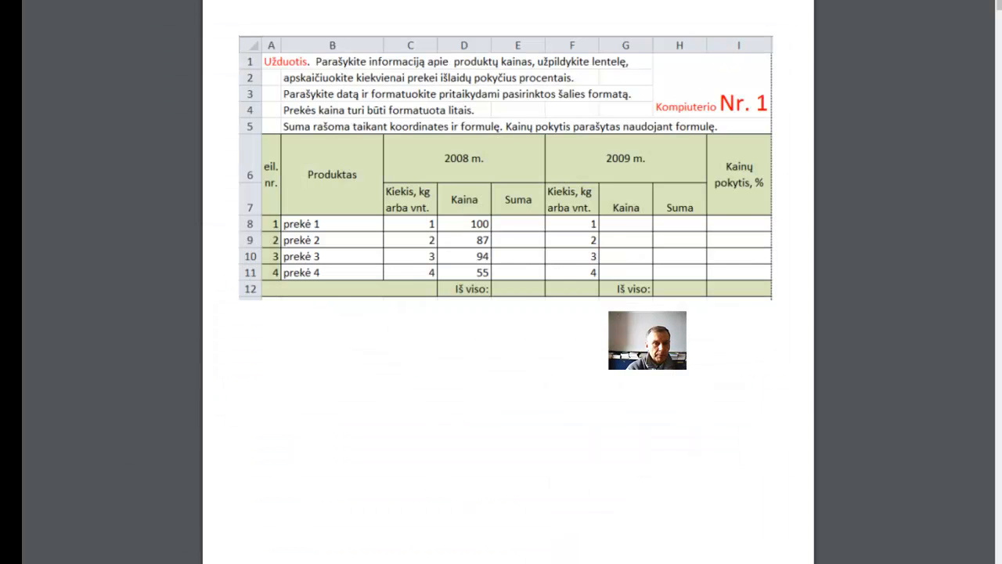
pyautogui.click(282, 563)
# - Try yellow and light green fills on the header cells A6:I7 and clear the fill again
pyautogui.moveTo(181, 280); pyautogui.dragTo(581, 289)
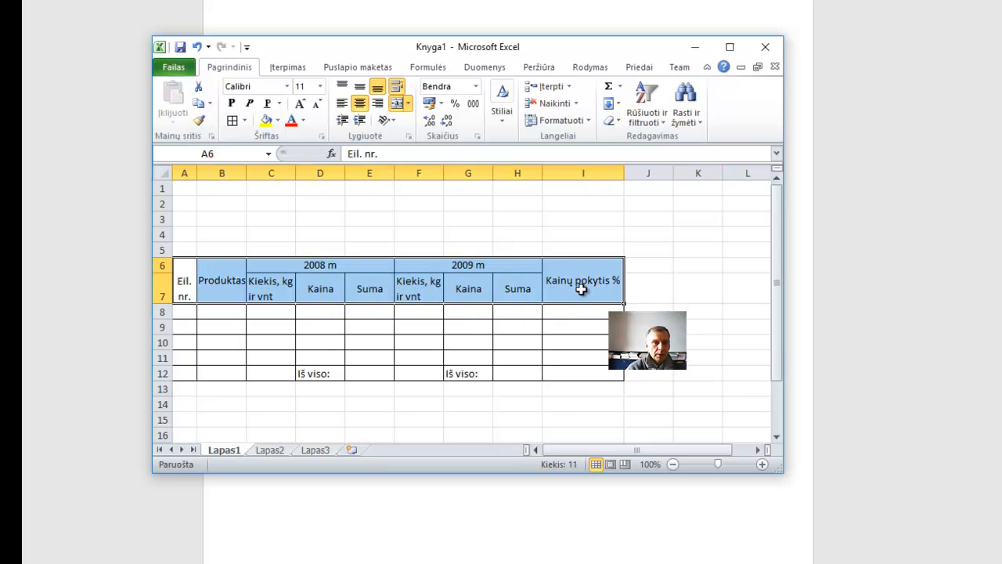
pyautogui.click(278, 120)
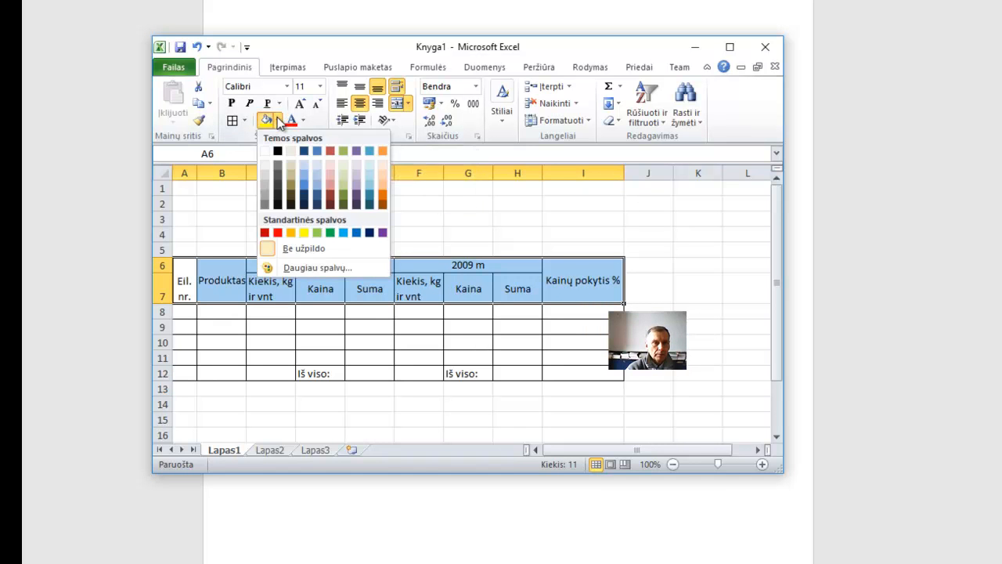
pyautogui.click(305, 233)
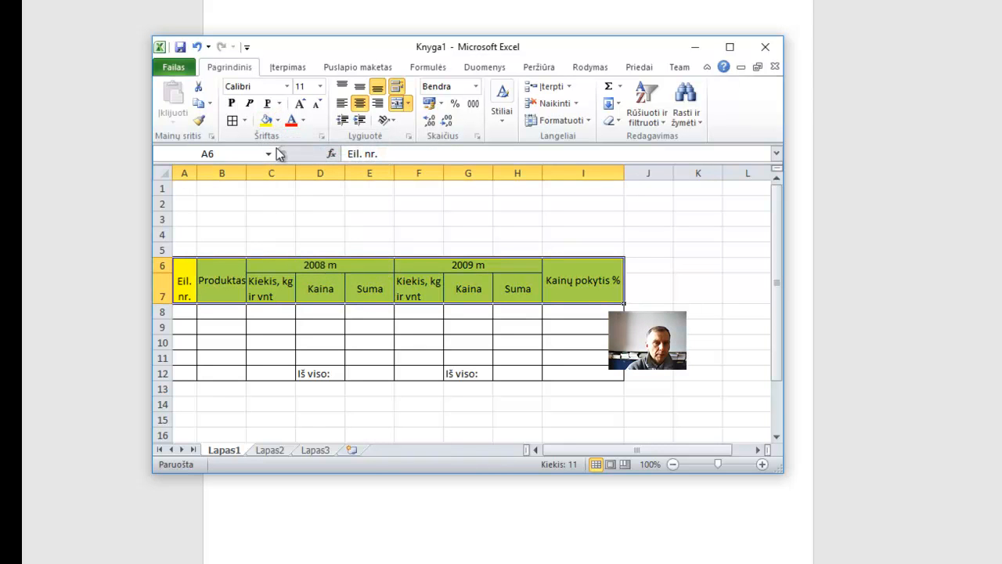
pyautogui.click(282, 119)
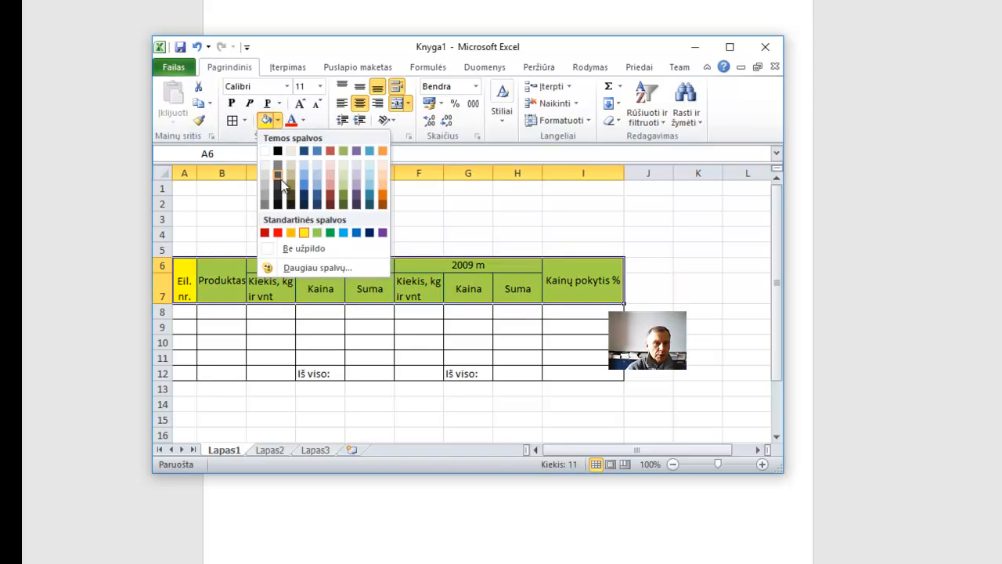
pyautogui.click(315, 234)
pyautogui.click(278, 120)
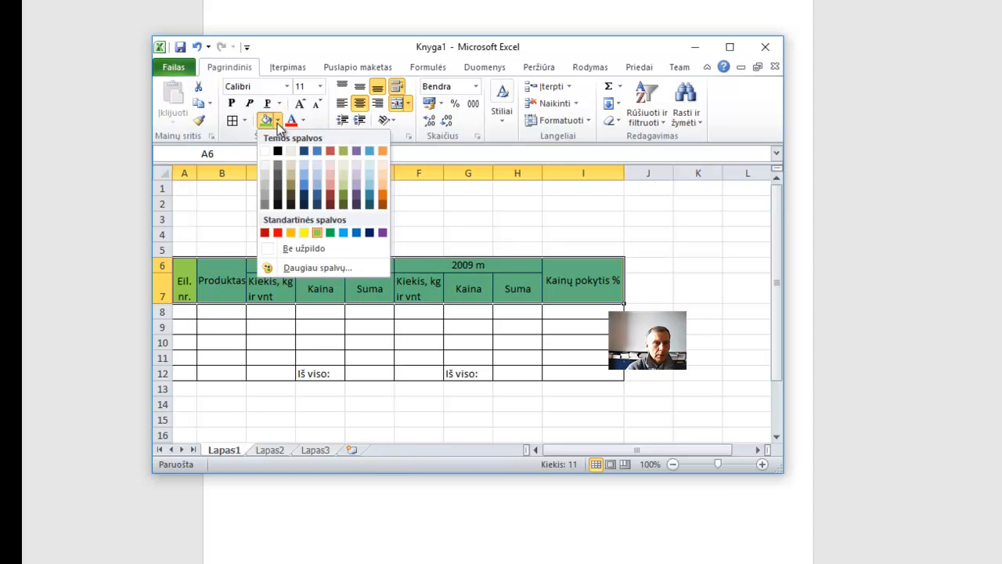
pyautogui.click(323, 249)
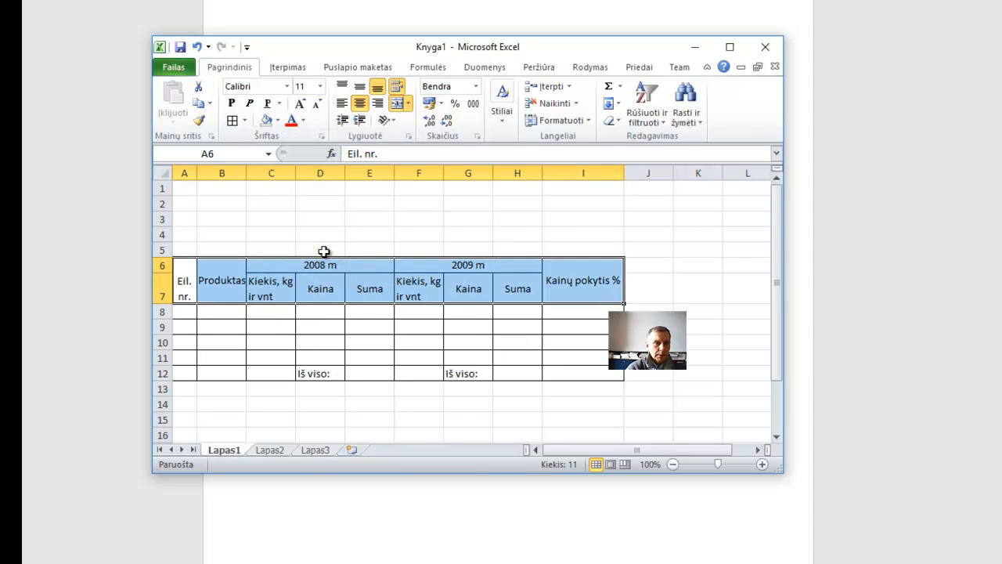
pyautogui.click(235, 342)
# - Fill the header cells A6:I7 with a mint green chosen from the extended standard color palette
pyautogui.moveTo(179, 282); pyautogui.dragTo(583, 286)
pyautogui.click(278, 120)
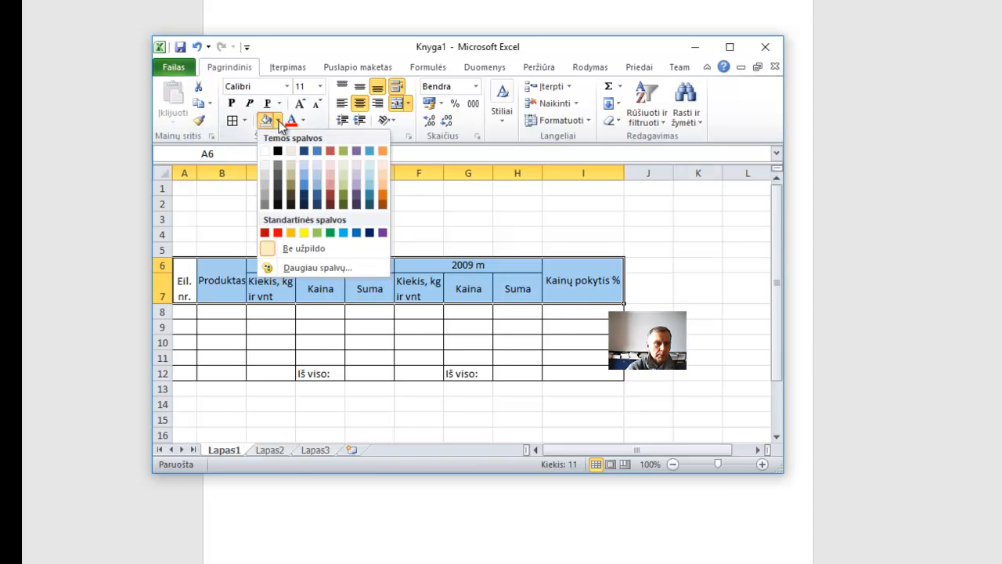
pyautogui.click(319, 267)
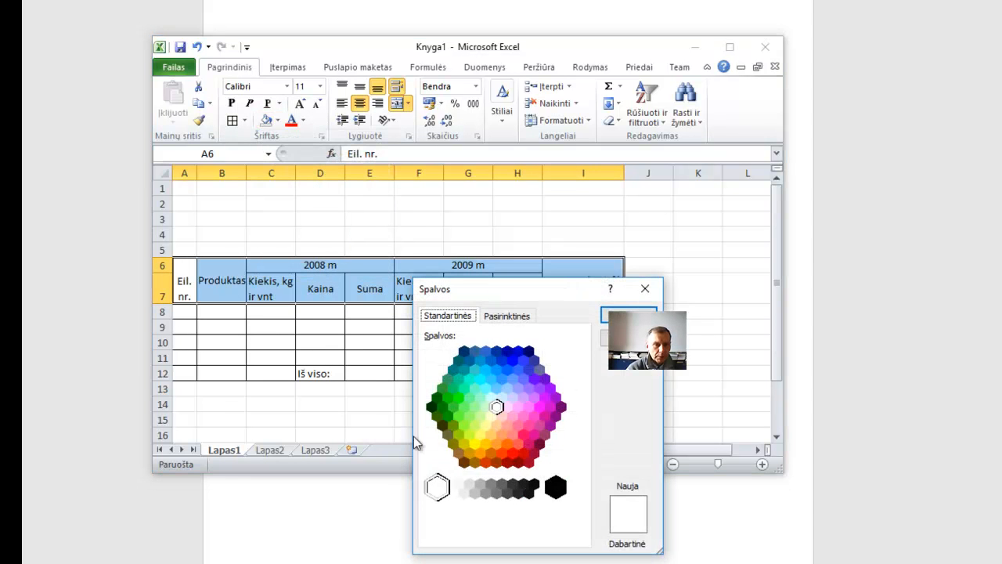
pyautogui.click(471, 397)
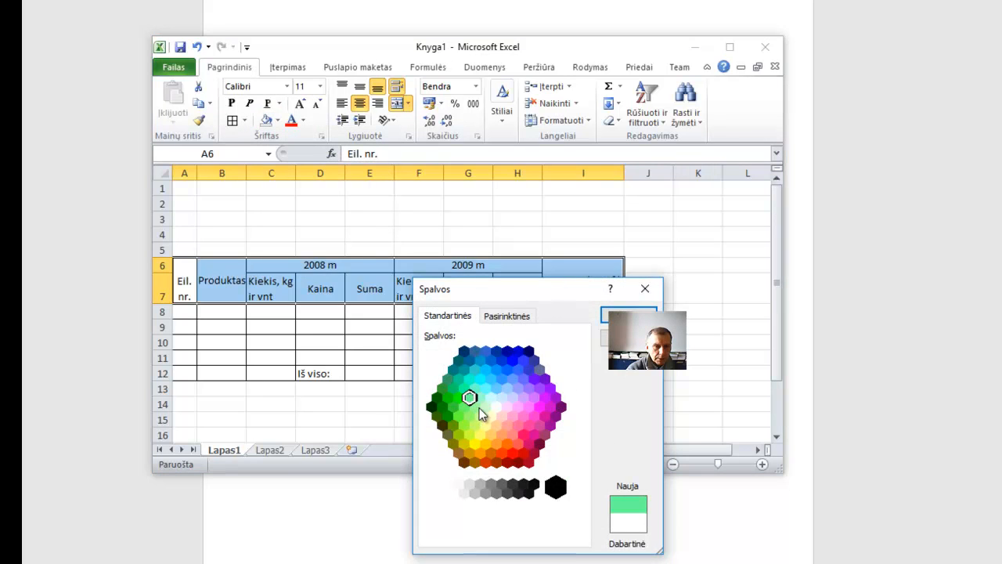
pyautogui.click(629, 314)
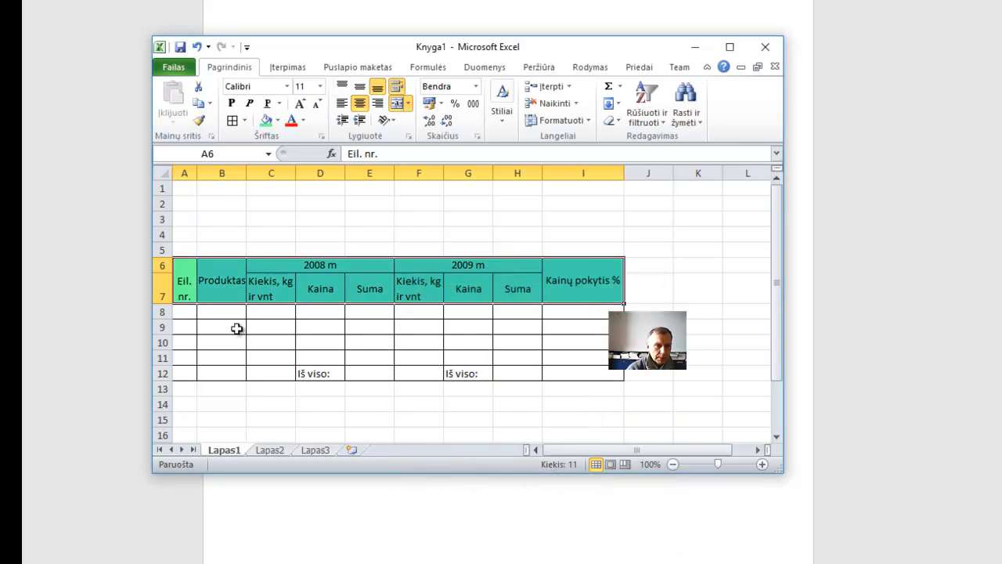
# - Apply the same mint green fill to the numbering cells A8:A12 and the total row A12:I12
pyautogui.moveTo(185, 313); pyautogui.dragTo(188, 367)
pyautogui.click(266, 120)
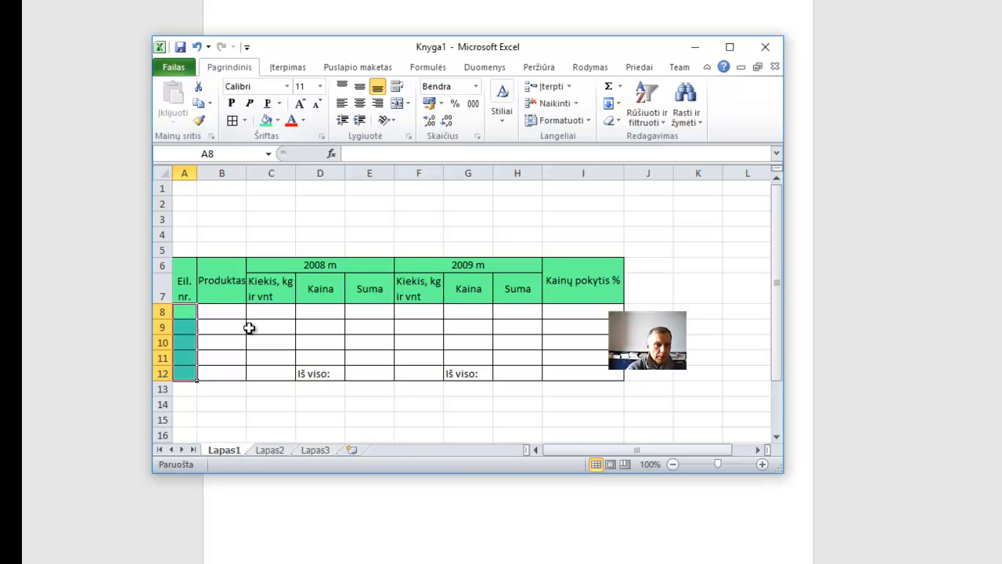
pyautogui.click(188, 372)
pyautogui.moveTo(188, 371); pyautogui.dragTo(581, 374)
pyautogui.click(266, 119)
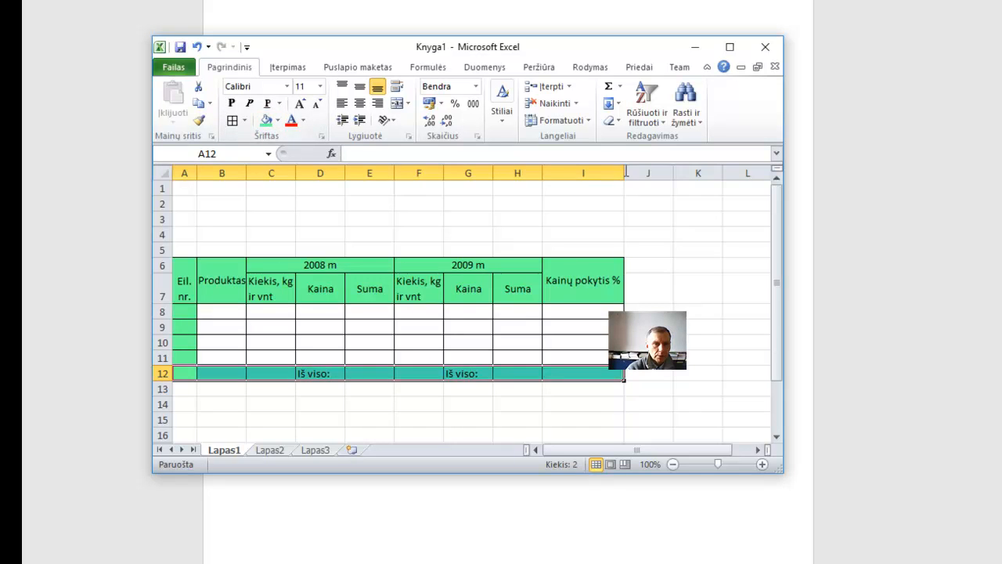
# - Move the Excel window up and enlarge it on the desktop to show more rows and columns
pyautogui.moveTo(549, 45)
pyautogui.mouseDown()
pyautogui.moveTo(541, 139)
pyautogui.moveTo(538, 59)
pyautogui.mouseUp()
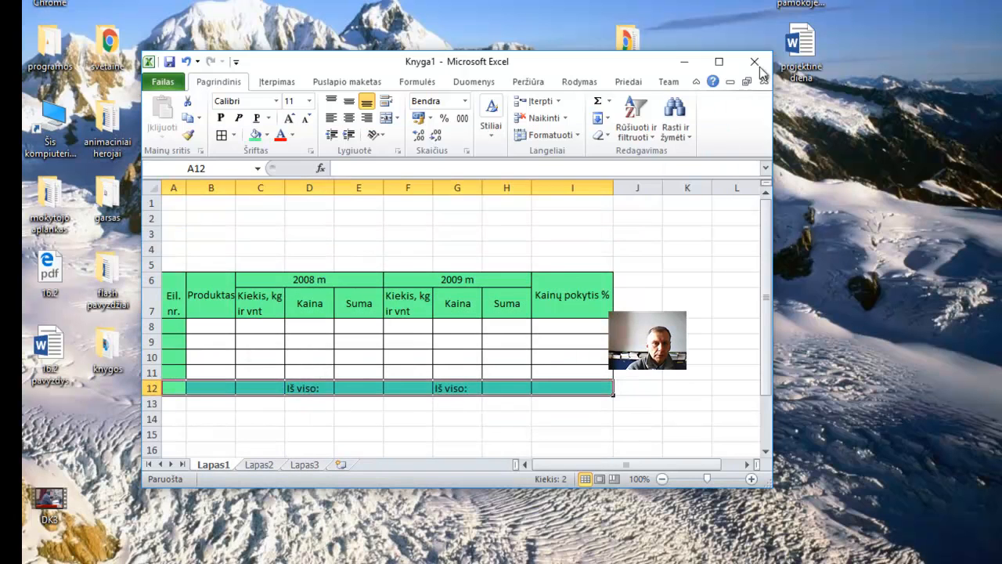
pyautogui.moveTo(609, 57); pyautogui.dragTo(610, 0)
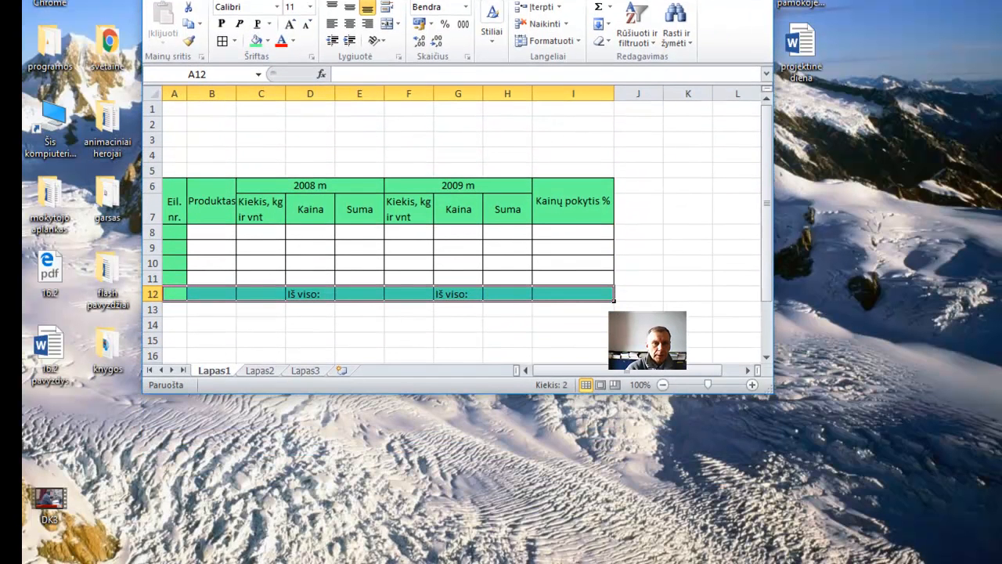
pyautogui.moveTo(770, 392); pyautogui.dragTo(911, 563)
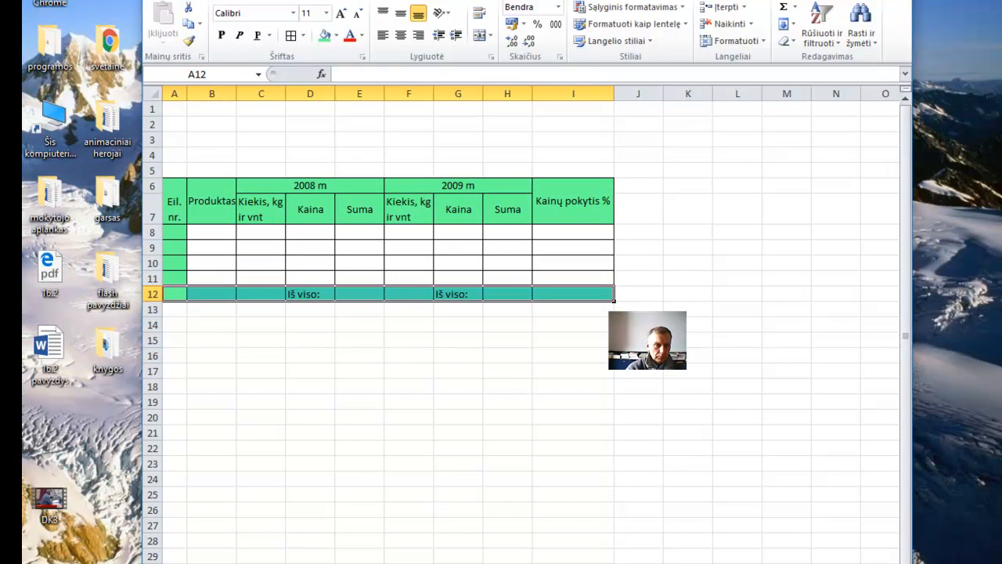
pyautogui.moveTo(139, 376); pyautogui.dragTo(45, 375)
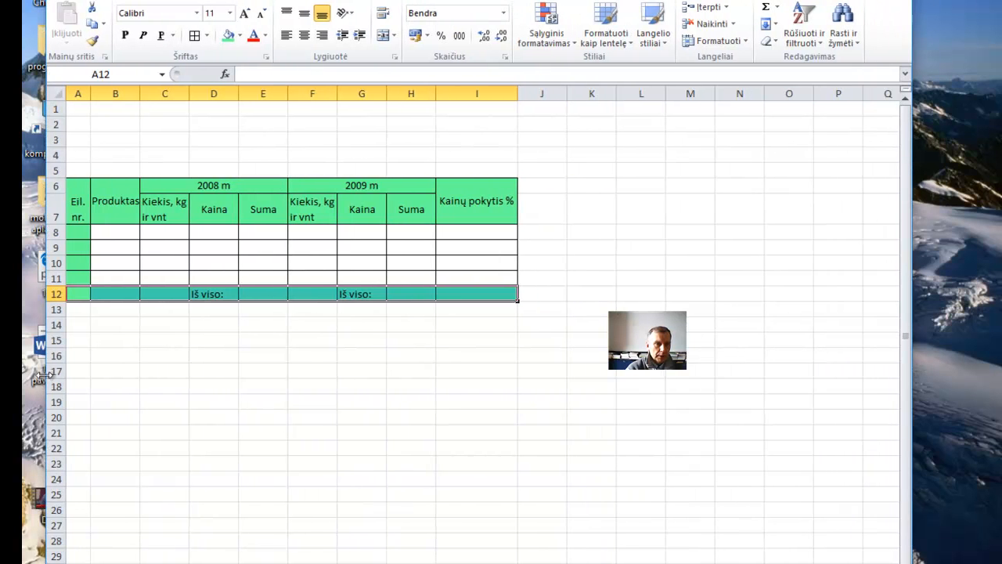
# - Enter the row numbers 1 in cell A8 and 2 in cell A9
pyautogui.click(70, 234)
pyautogui.write('1')
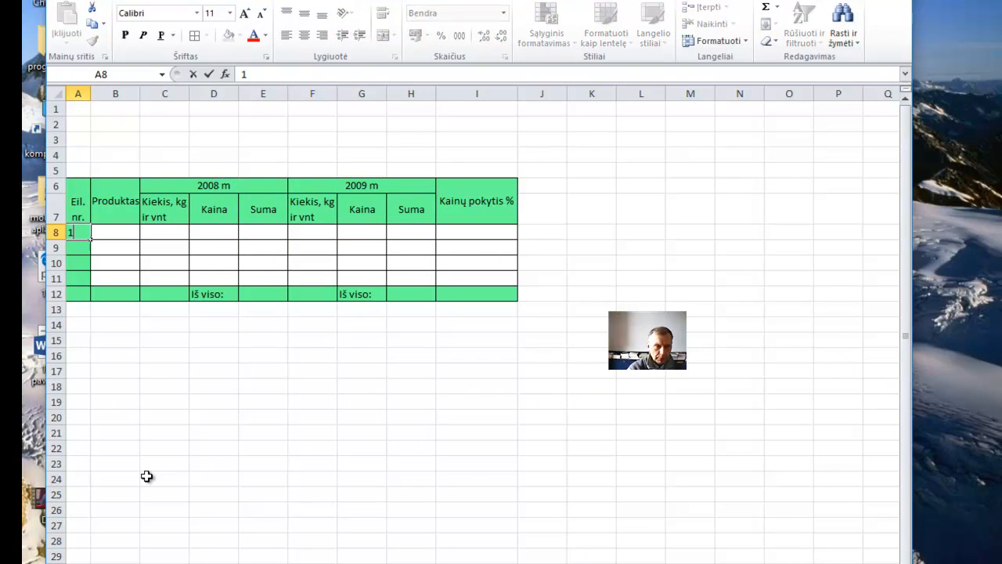
pyautogui.click(76, 249)
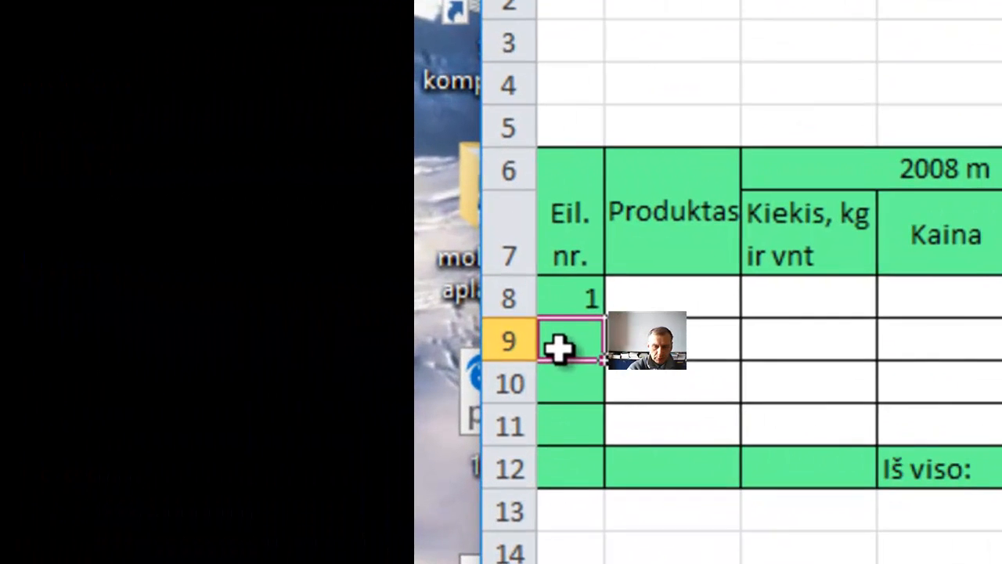
pyautogui.write('2')
pyautogui.click(624, 561)
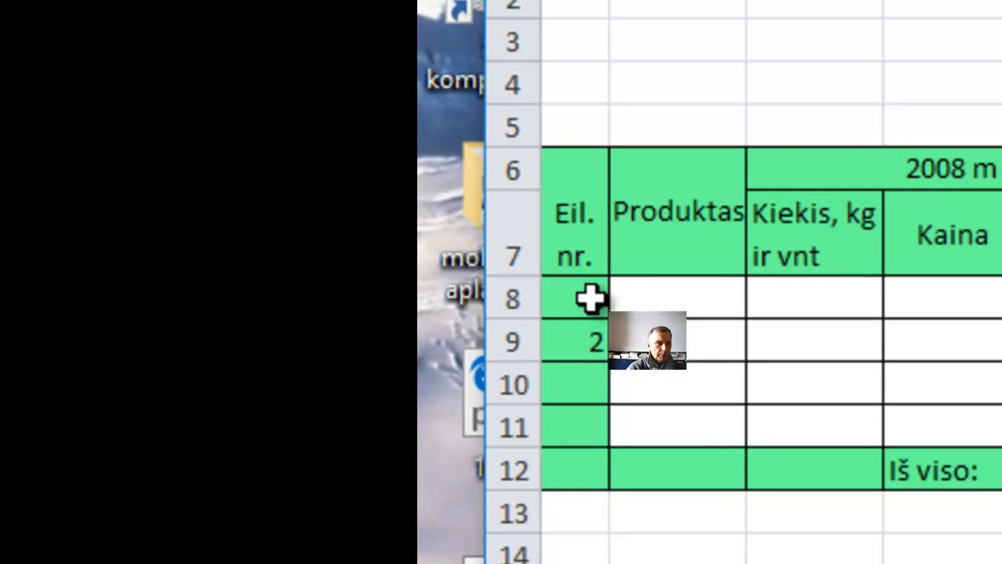
# - Extend the number series from A8:A9 down to cell A11 to number the rows through 4
pyautogui.moveTo(591, 297); pyautogui.dragTo(583, 339)
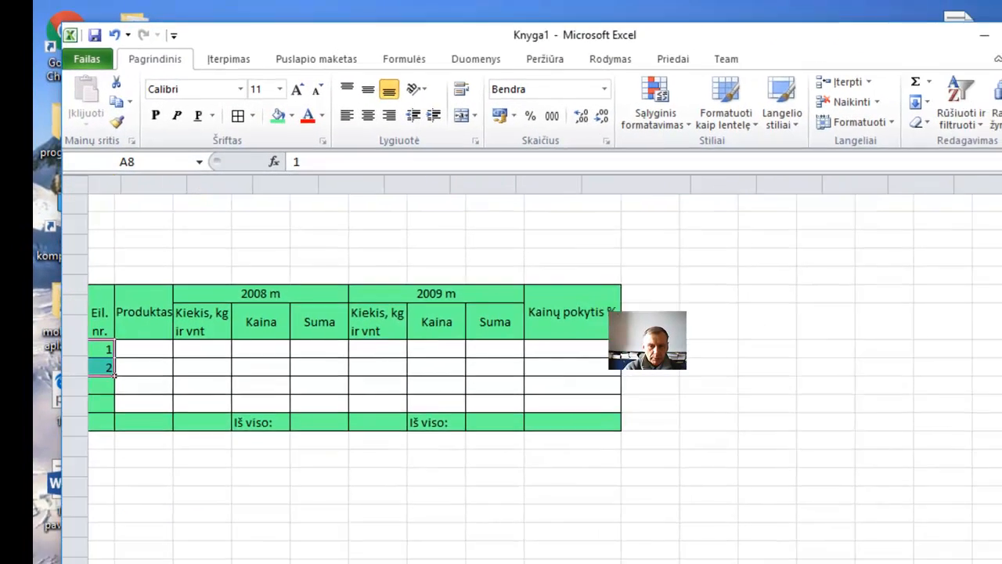
pyautogui.moveTo(732, 562); pyautogui.dragTo(751, 562)
pyautogui.scroll(-1, 607, 546)
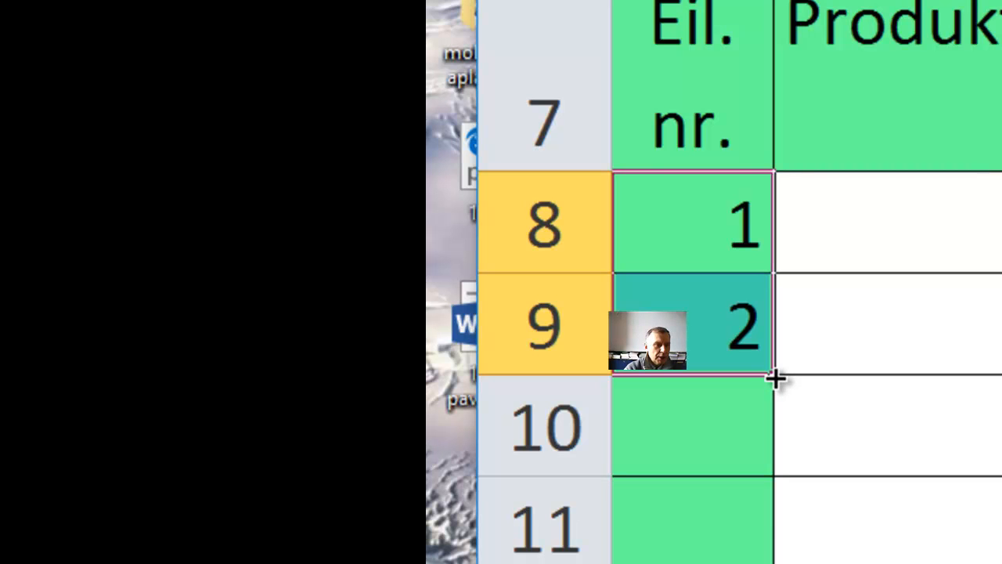
pyautogui.moveTo(774, 378); pyautogui.dragTo(777, 548)
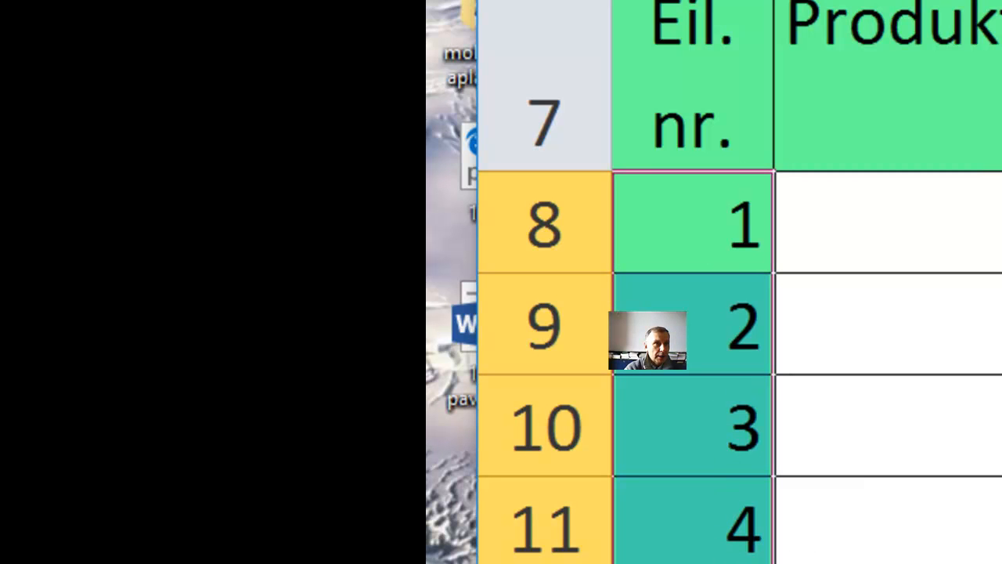
# - Centre the row numbers in cells A8:A11 horizontally
pyautogui.moveTo(693, 220); pyautogui.dragTo(714, 501)
pyautogui.click(994, 3)
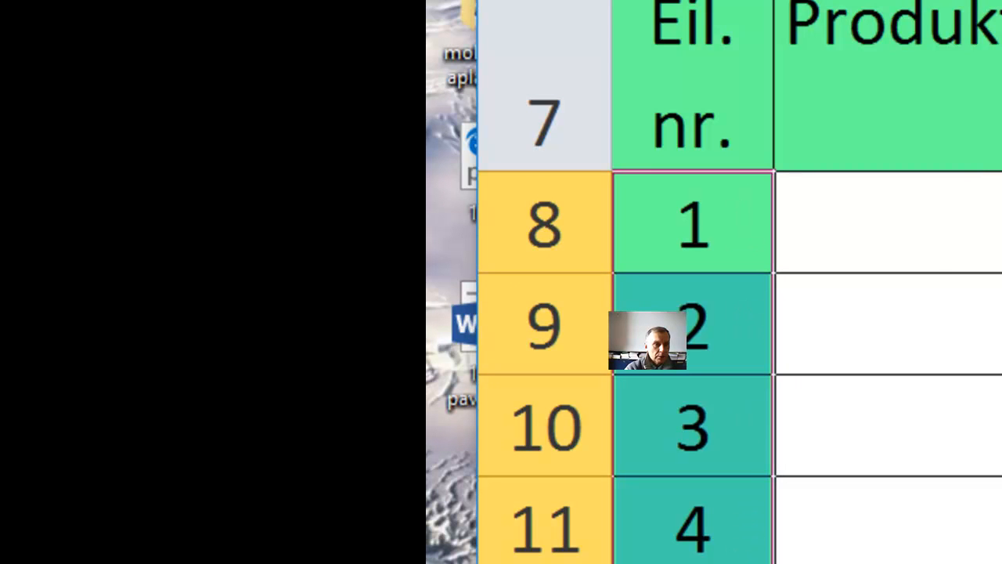
# - Enter the product names slyva, Obuolis, Kriaušė and Agurkas in cells B8 to B11
pyautogui.click(888, 250)
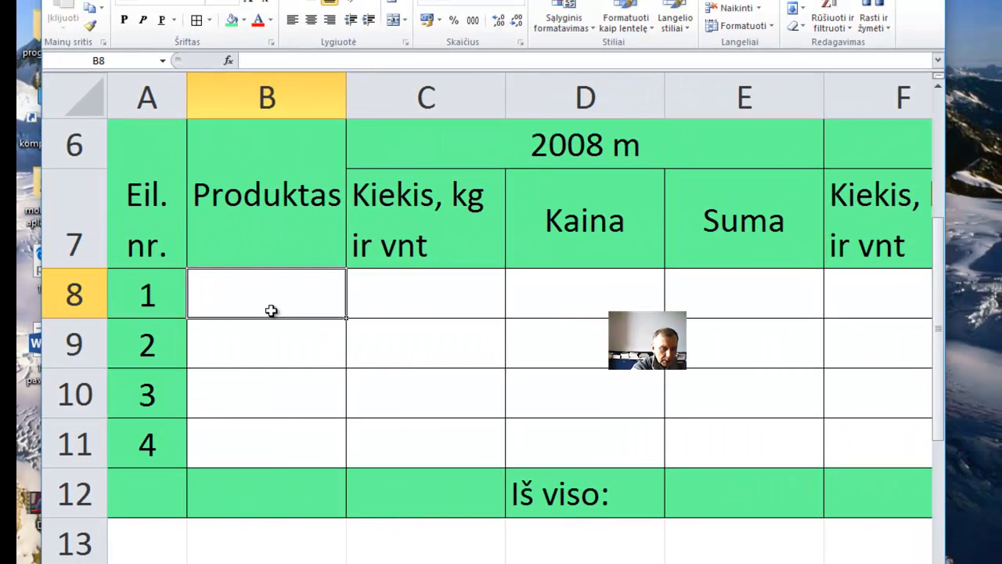
pyautogui.write('slyva')
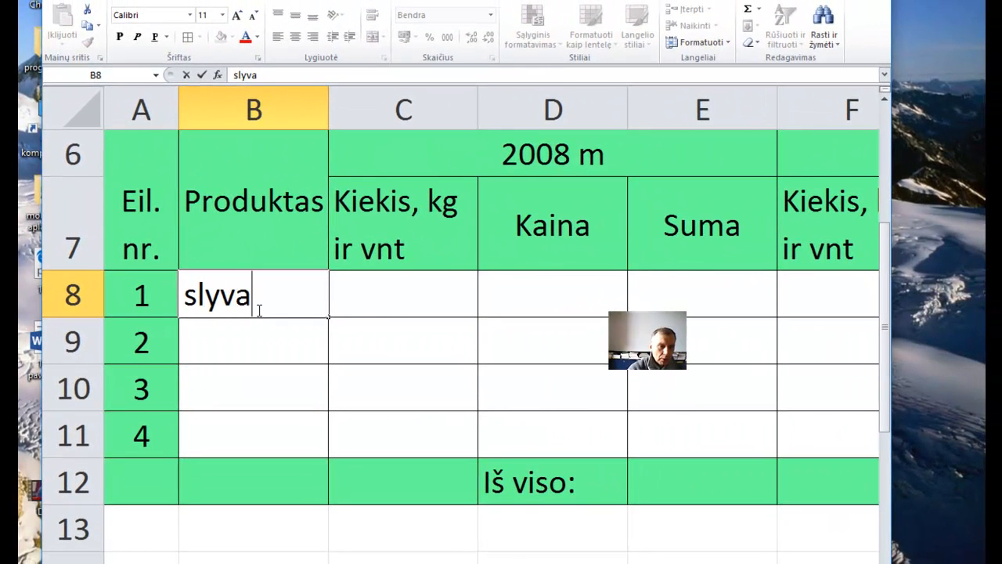
pyautogui.press('Return')
pyautogui.write('O')
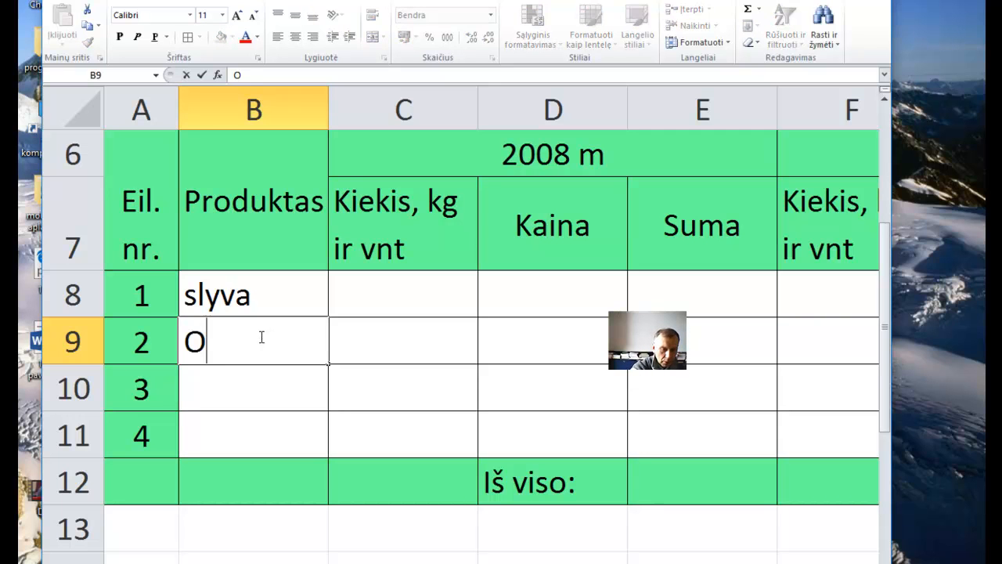
pyautogui.write('buolis')
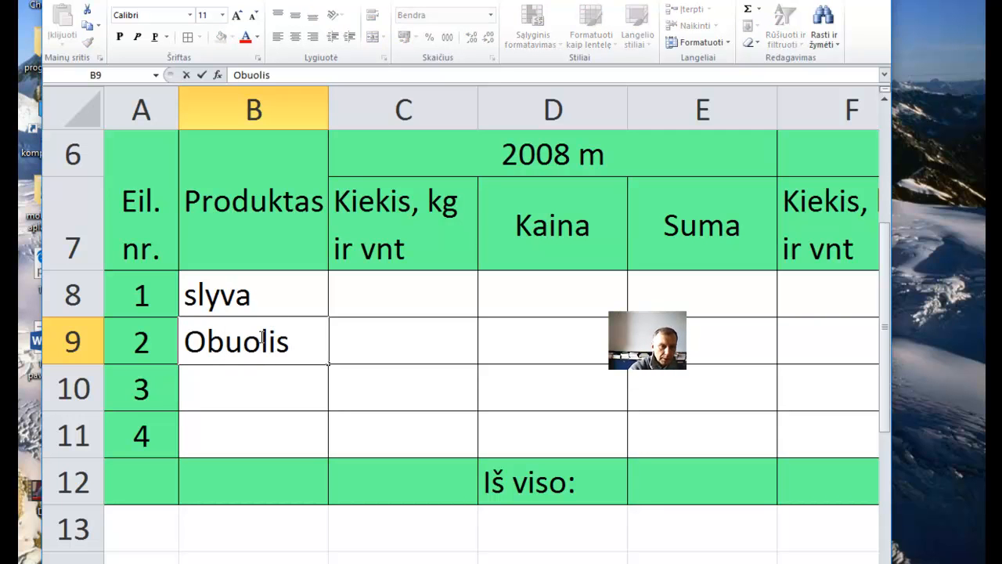
pyautogui.click(245, 391)
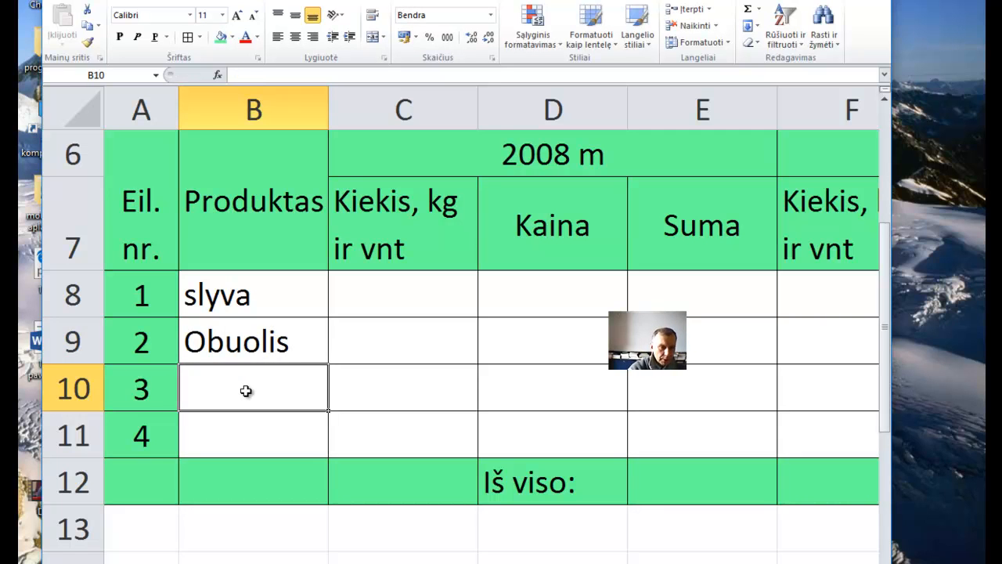
pyautogui.write('Kriauš')
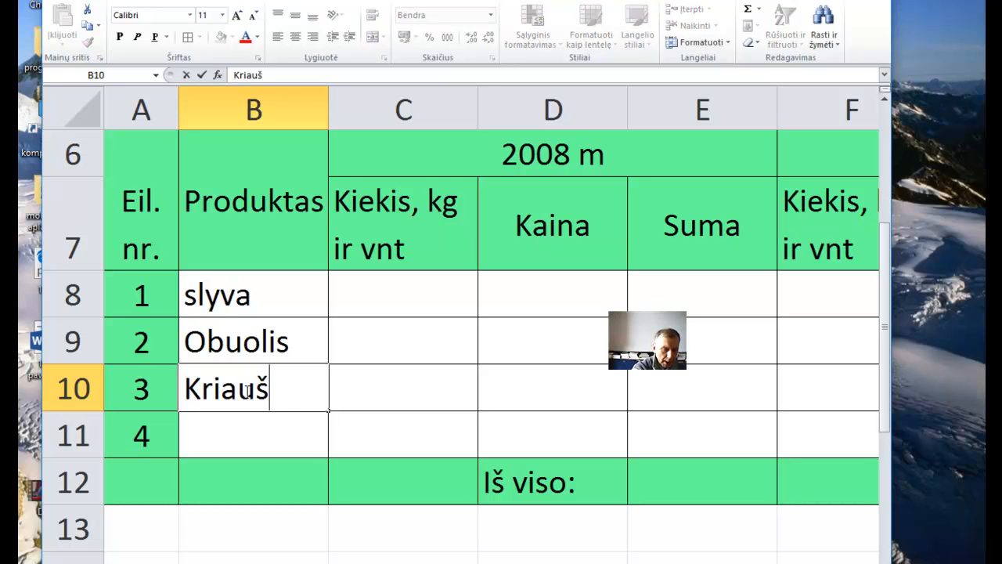
pyautogui.write('ė')
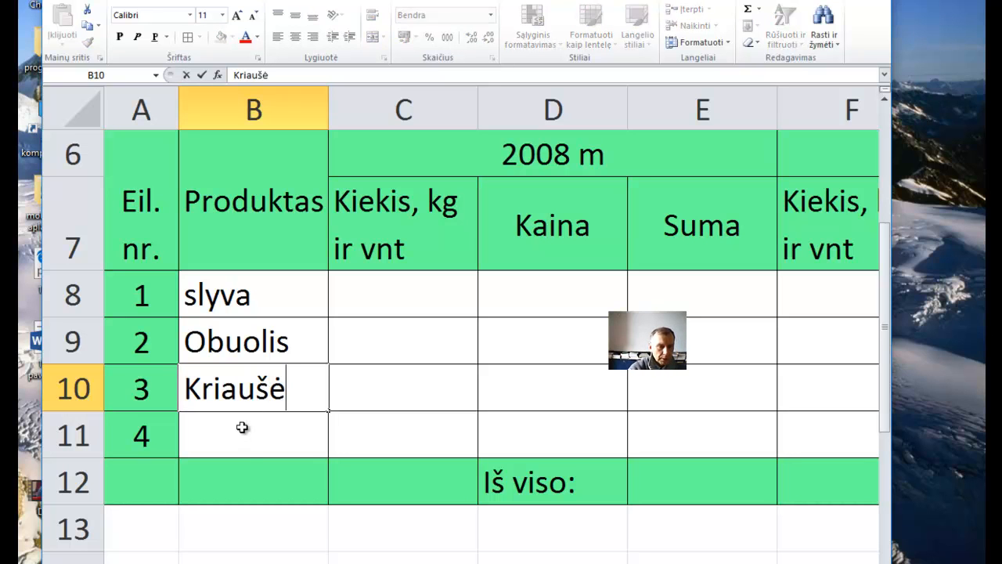
pyautogui.click(242, 427)
pyautogui.write('Ag')
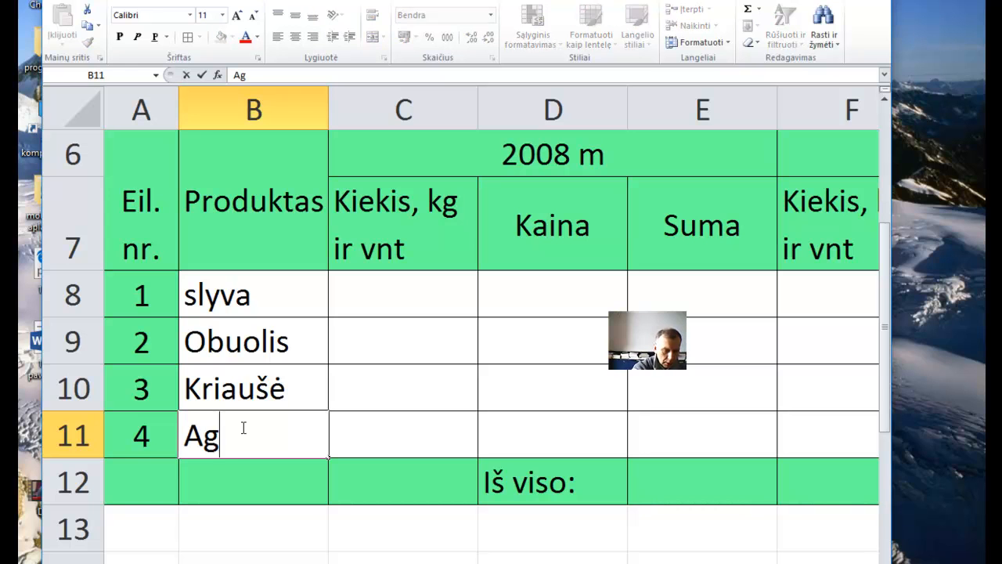
pyautogui.write('urkas')
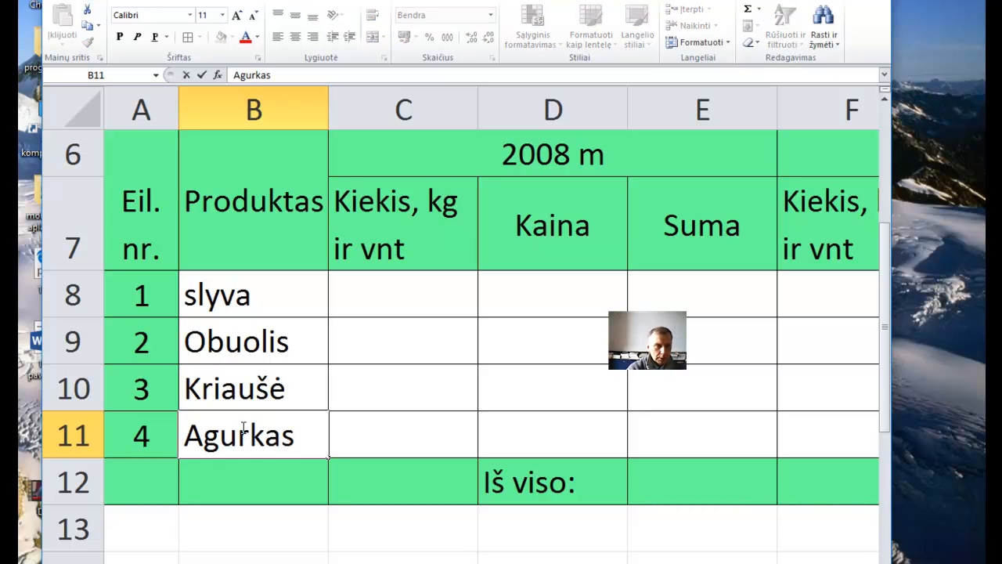
# - Capitalize the first letter of the product name in cell B8 so it reads Slyva
pyautogui.click(200, 296)
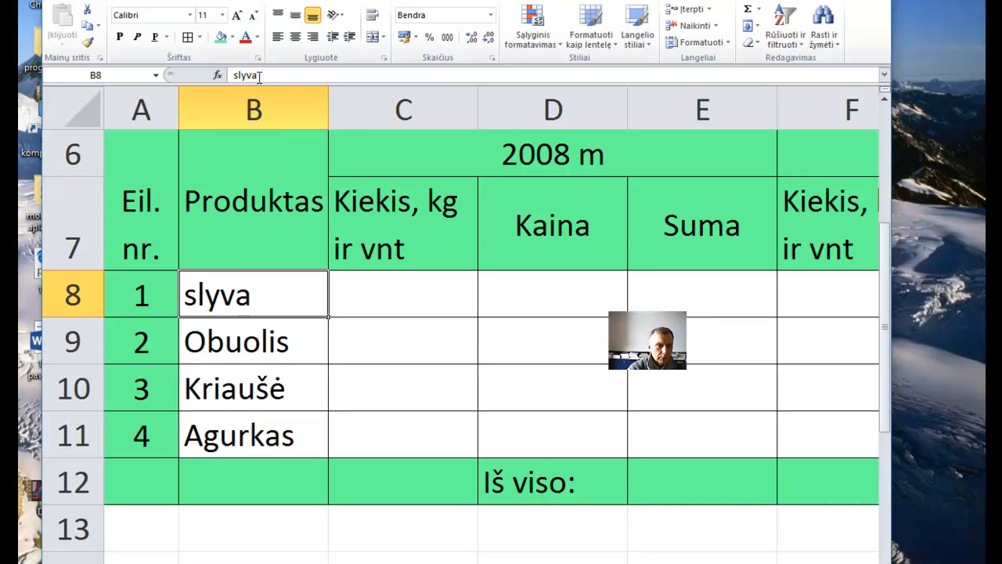
pyautogui.click(237, 75)
pyautogui.press('BackSpace')
pyautogui.write('S')
pyautogui.click(414, 551)
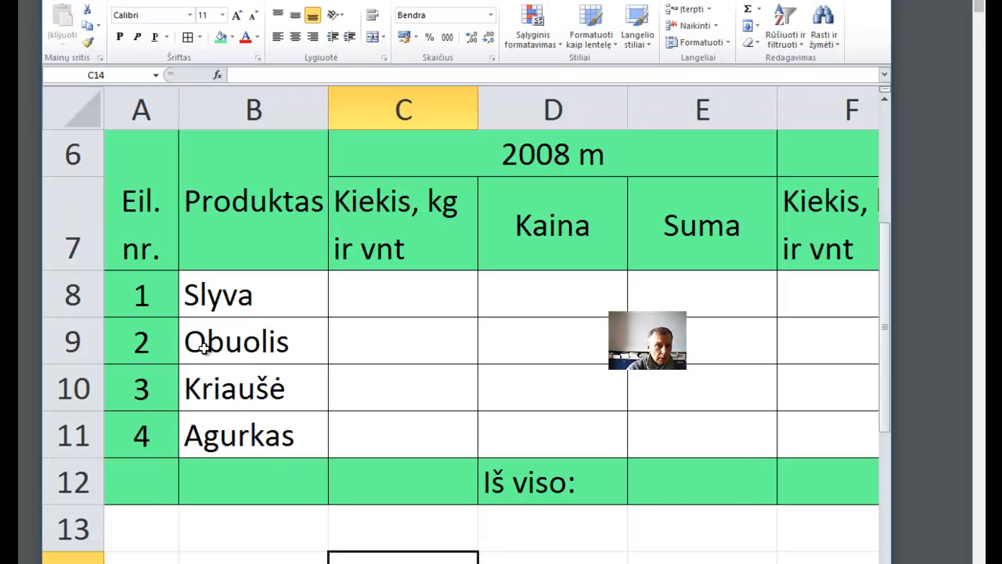
# - Enter the 2008 quantities 1 in C8 and 2 in C9, and extend the series down to C11
pyautogui.click(371, 290)
pyautogui.write('1')
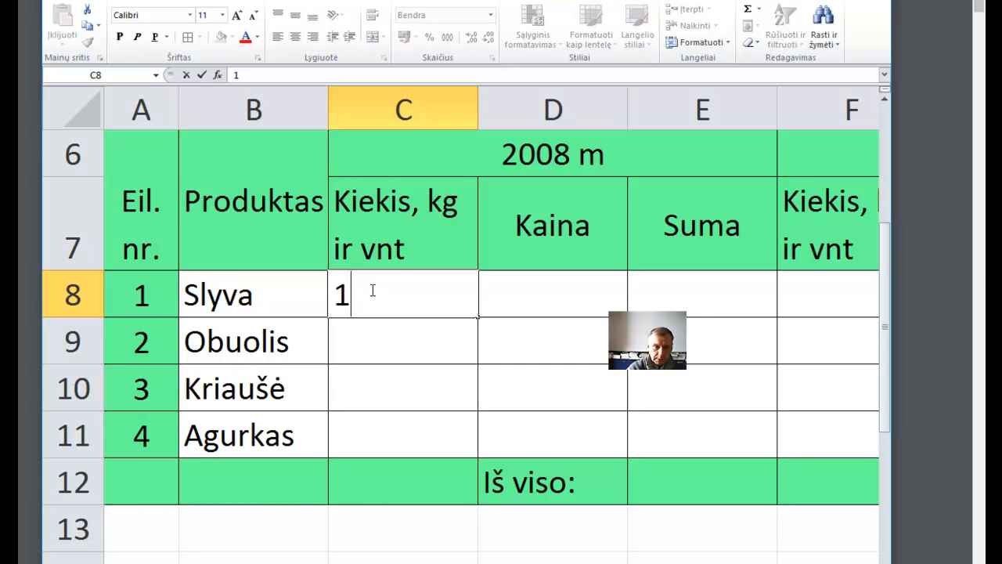
pyautogui.click(362, 350)
pyautogui.write('2')
pyautogui.click(396, 384)
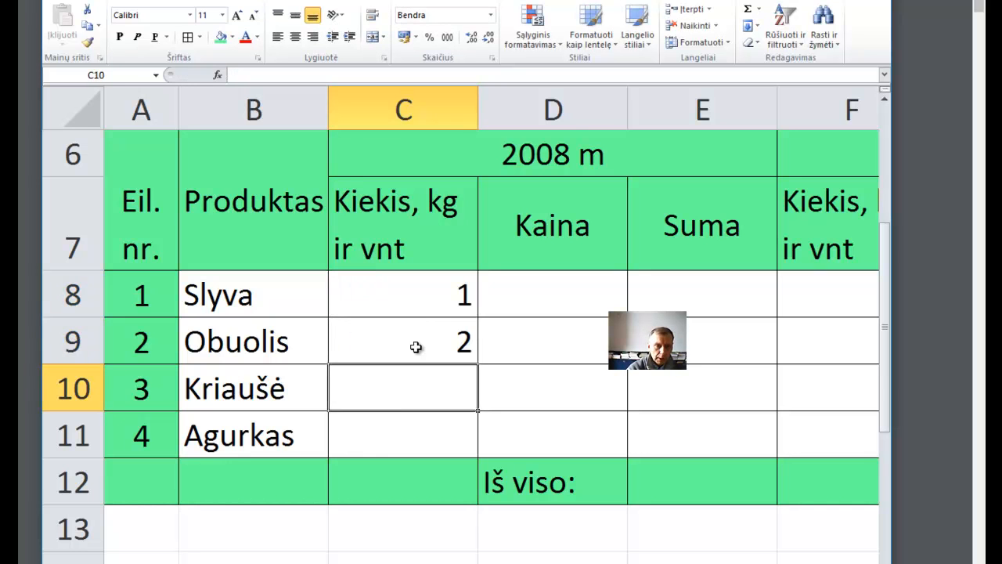
pyautogui.moveTo(396, 293); pyautogui.dragTo(484, 451)
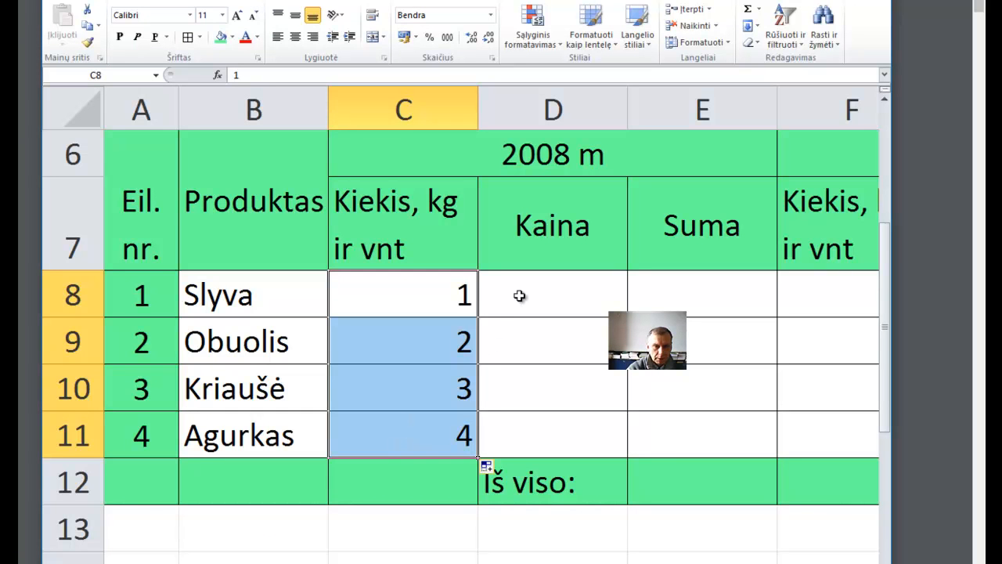
# - Enter the 2008 prices 100, 87, 94 and 55 in cells D8 to D11
pyautogui.click(520, 295)
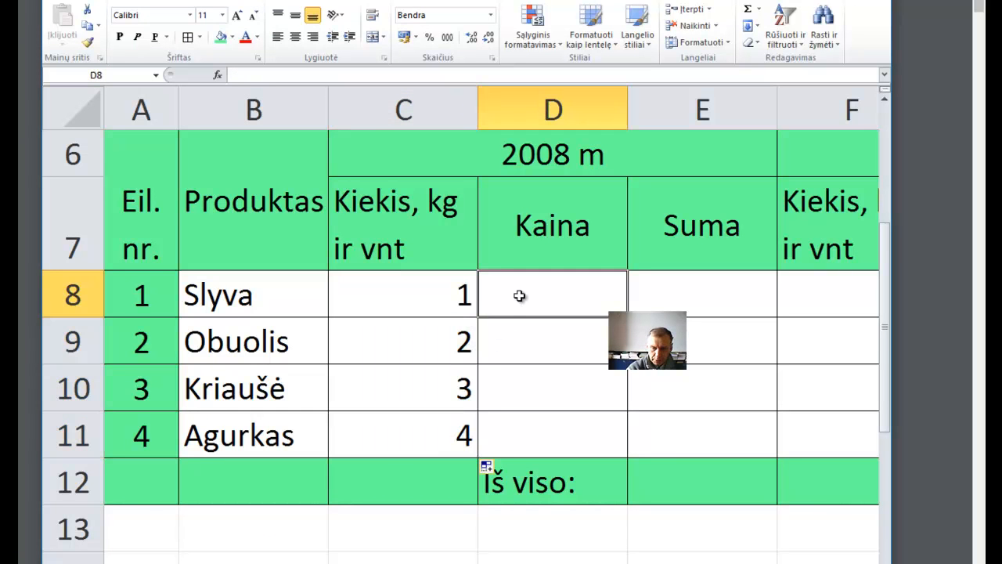
pyautogui.write('100')
pyautogui.click(517, 341)
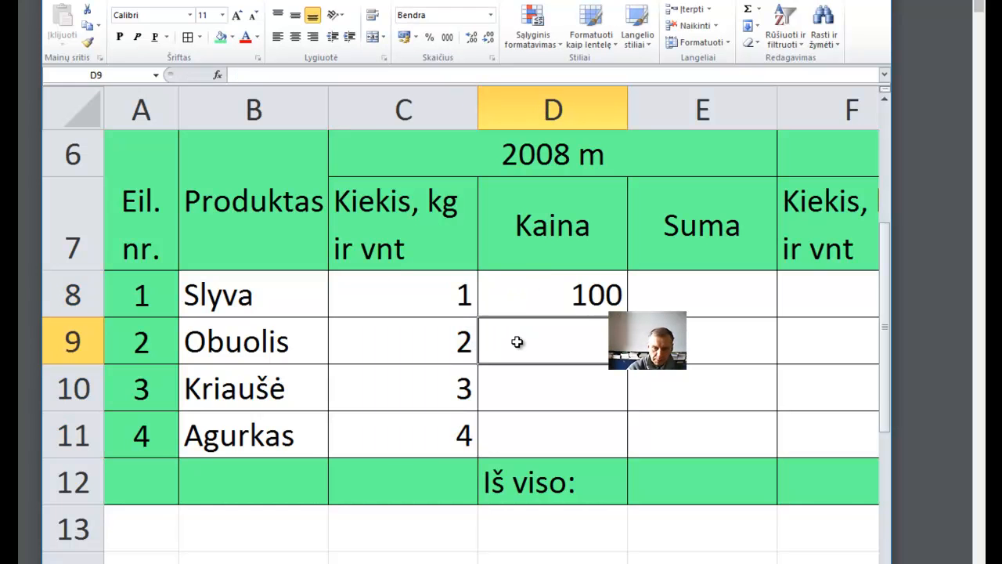
pyautogui.write('87')
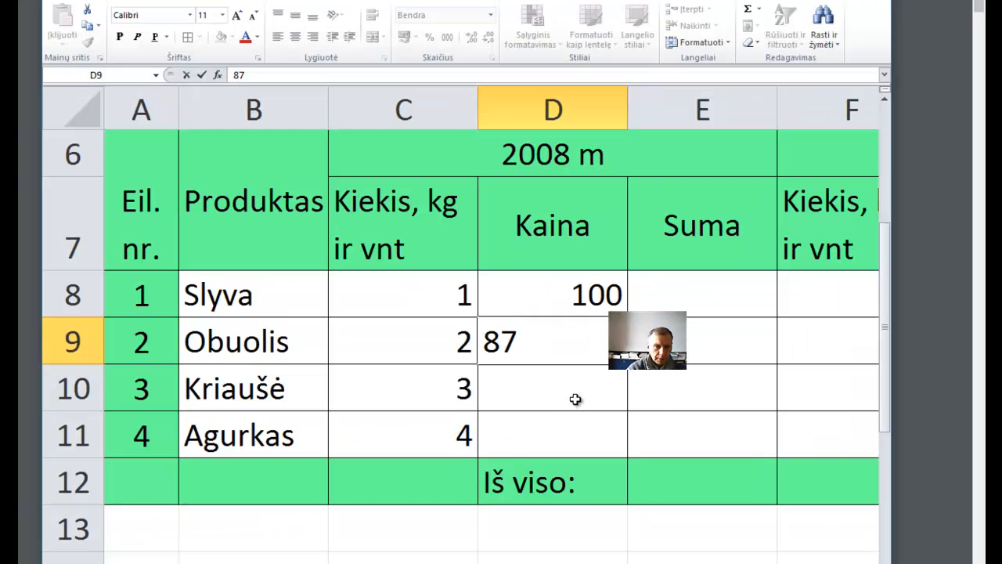
pyautogui.click(573, 393)
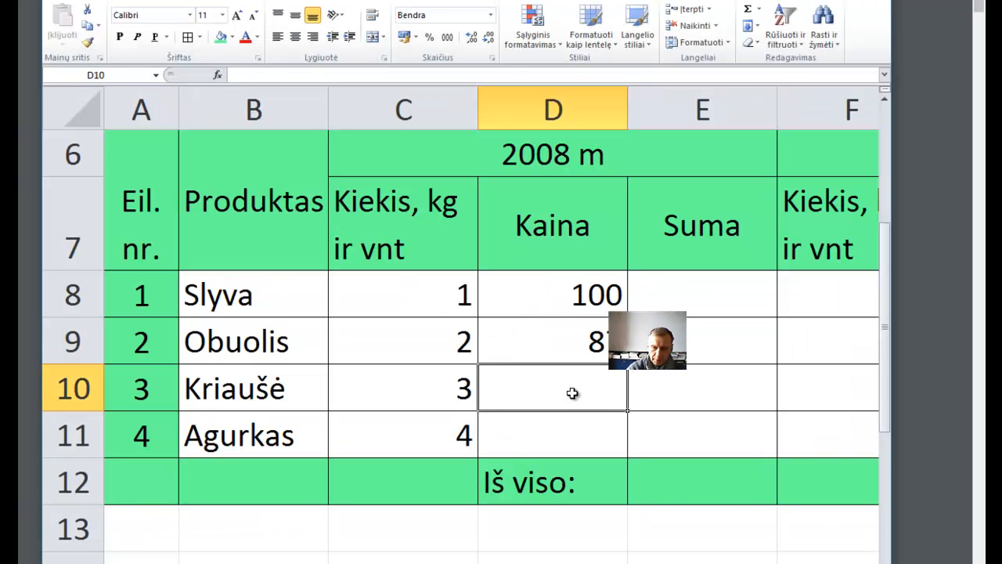
pyautogui.write('94')
pyautogui.click(568, 436)
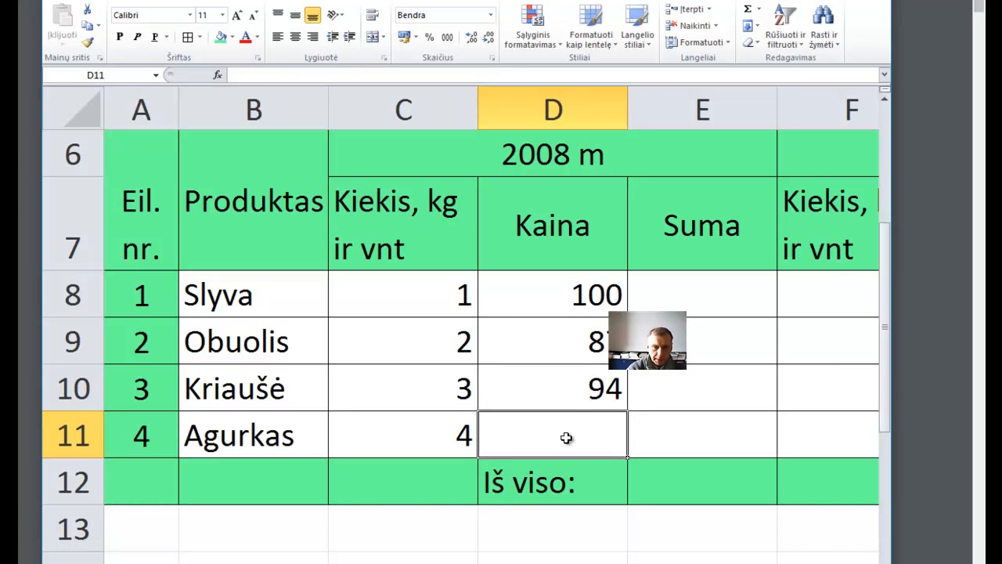
pyautogui.write('55')
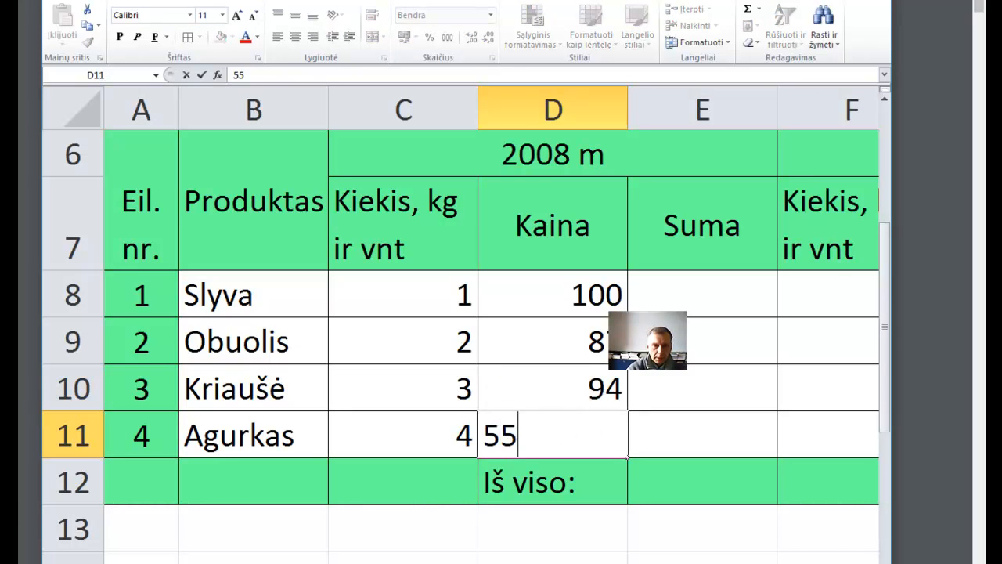
# - Calculate the 2008 sum in cell E8 with the formula =C8*D8 and copy it down to E11
pyautogui.click(686, 289)
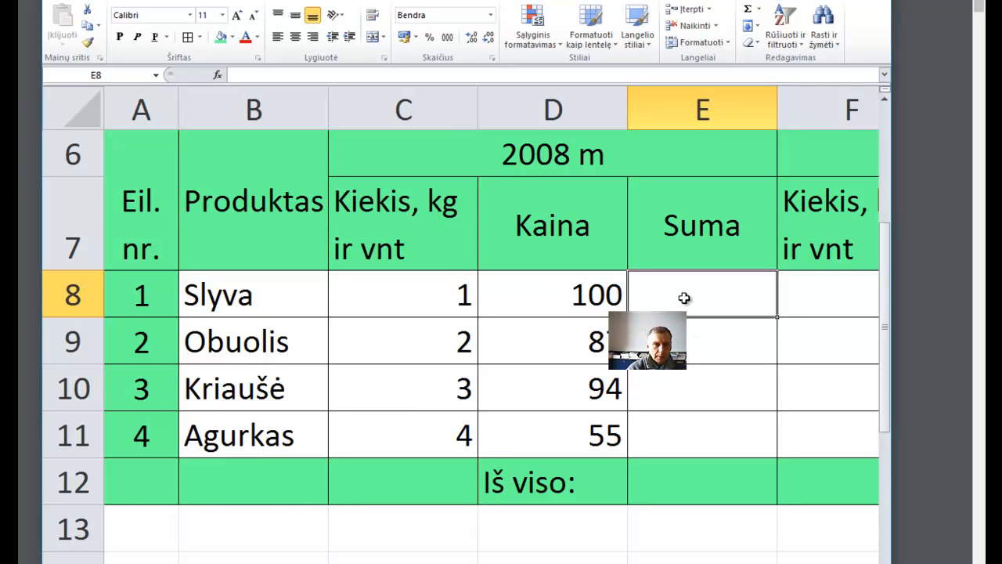
pyautogui.click(271, 73)
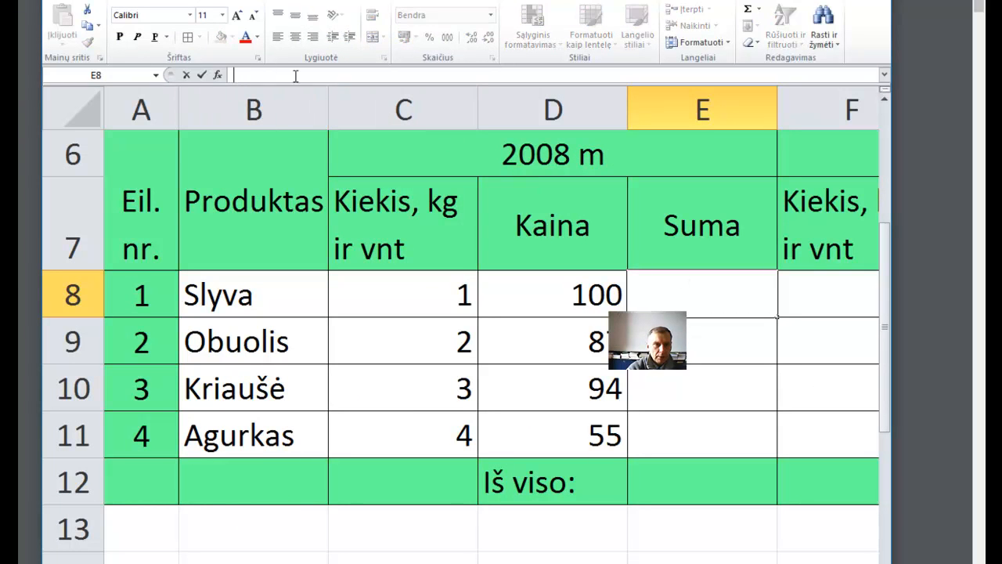
pyautogui.write('ž')
pyautogui.press('BackSpace')
pyautogui.write('=')
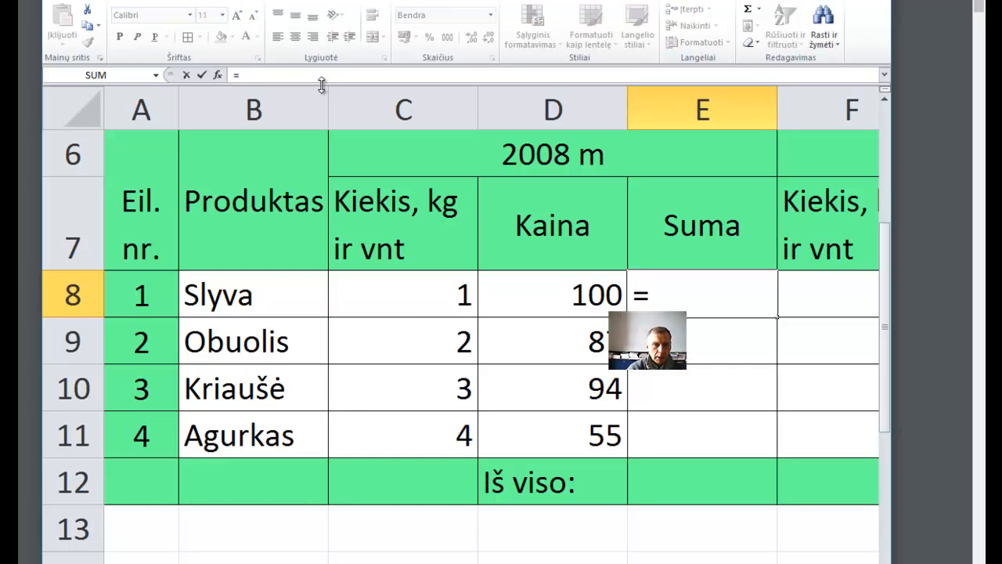
pyautogui.click(436, 296)
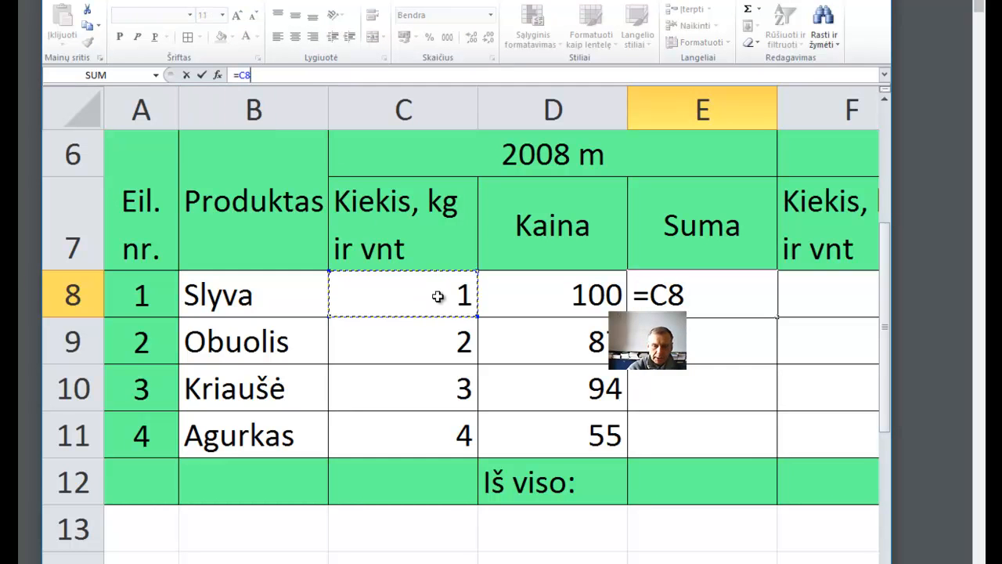
pyautogui.write('*')
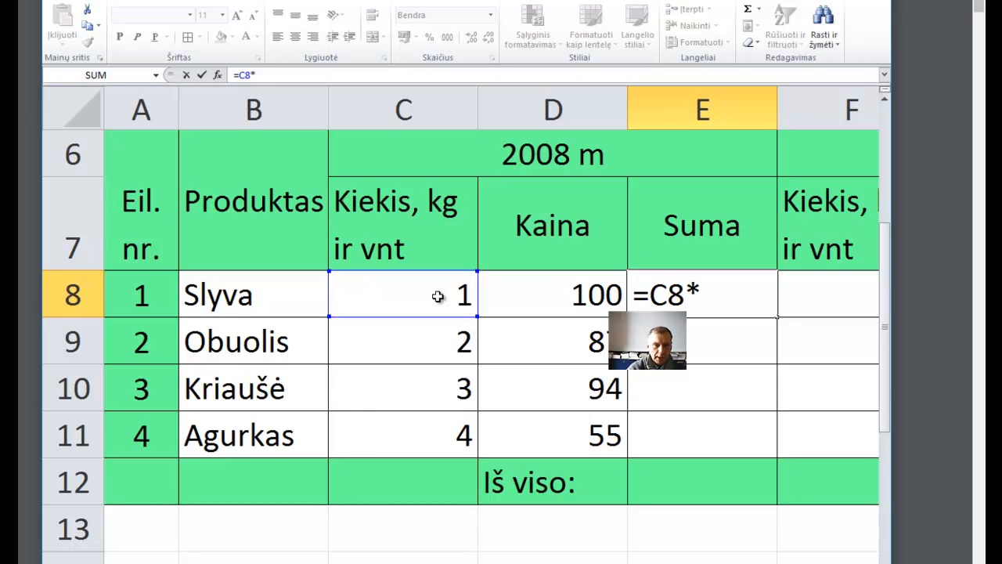
pyautogui.click(553, 299)
pyautogui.press('Return')
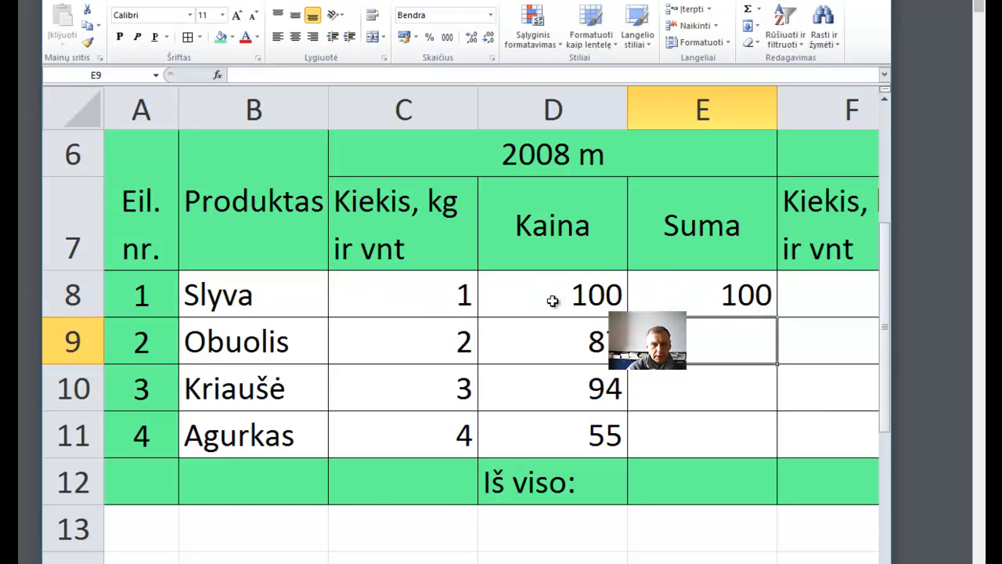
pyautogui.click(718, 304)
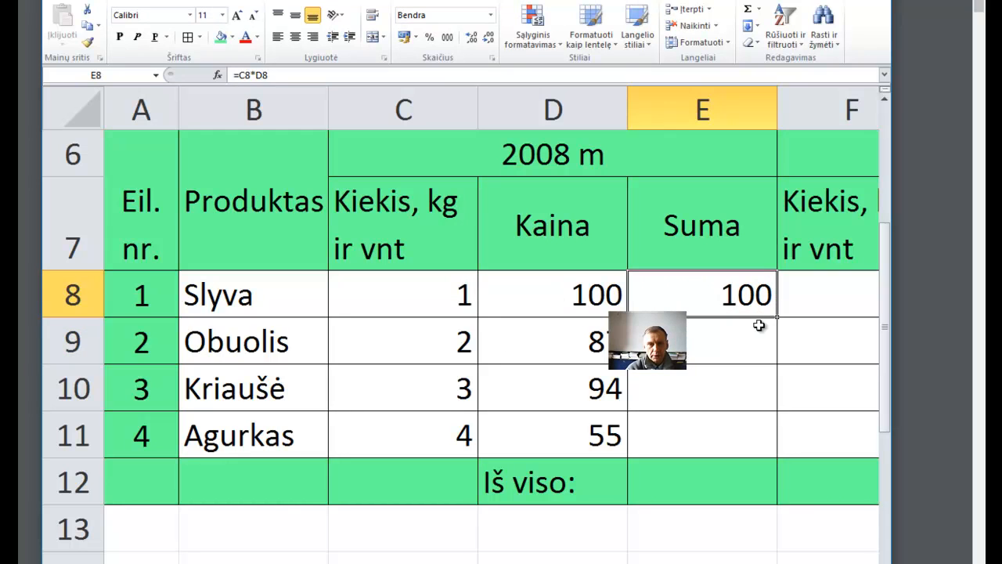
pyautogui.moveTo(777, 316); pyautogui.dragTo(780, 450)
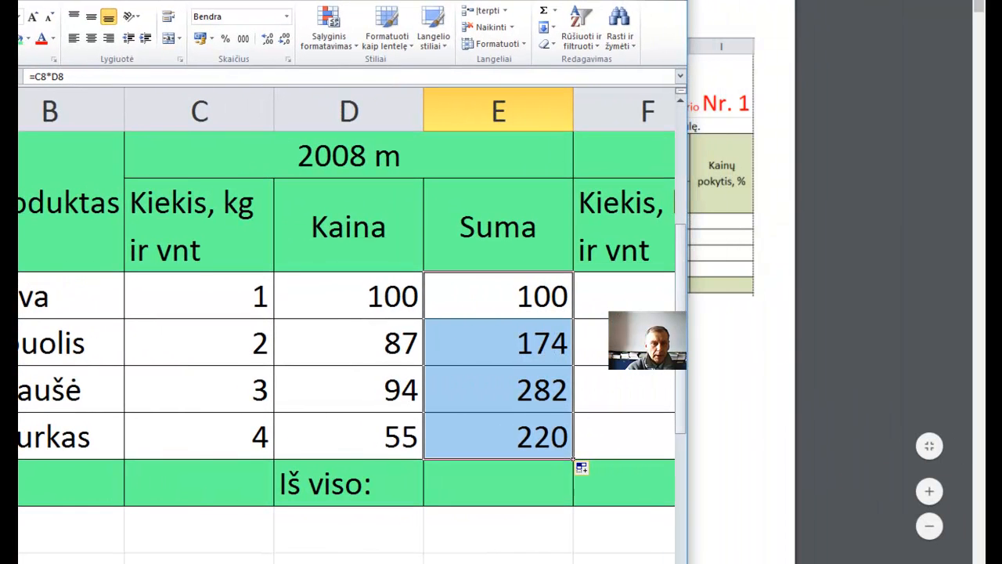
# - Enter the 2009 quantities 1, 2, 3 and 4 in cells F8 to F11, following the assignment's sample table
pyautogui.hscroll(3, 344, 313)
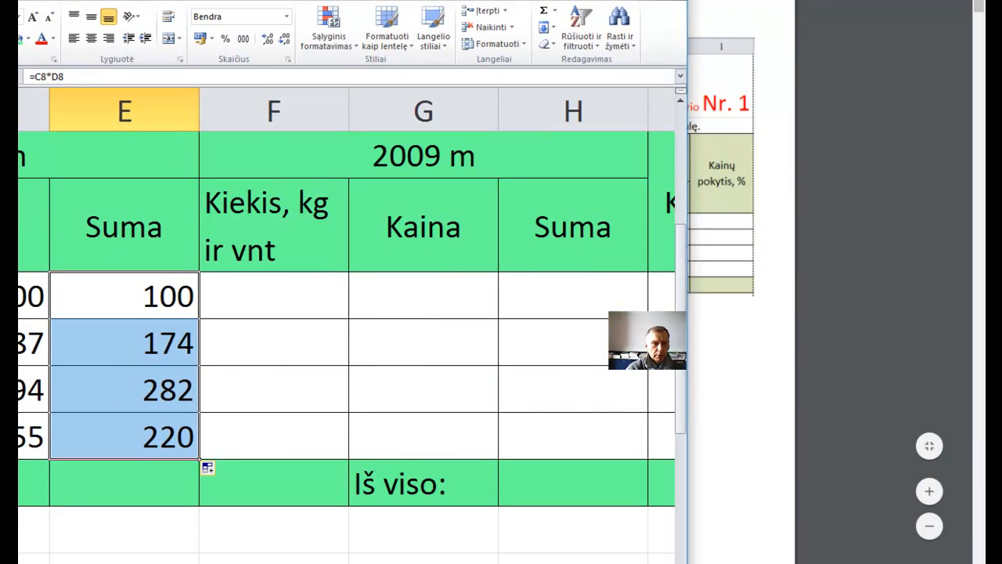
pyautogui.hscroll(1, 344, 313)
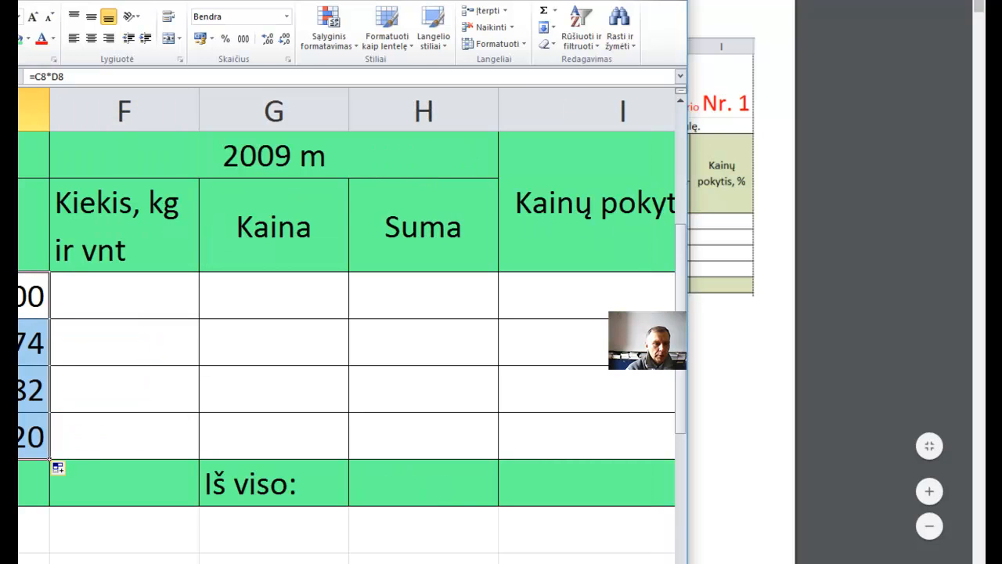
pyautogui.hotkey('alt', 'Tab')
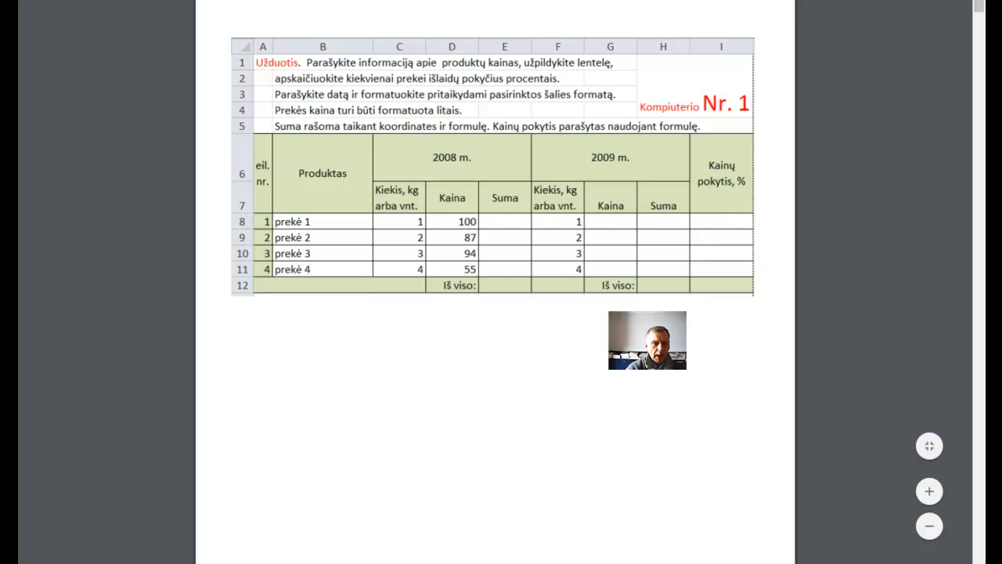
pyautogui.hotkey('alt', 'Tab')
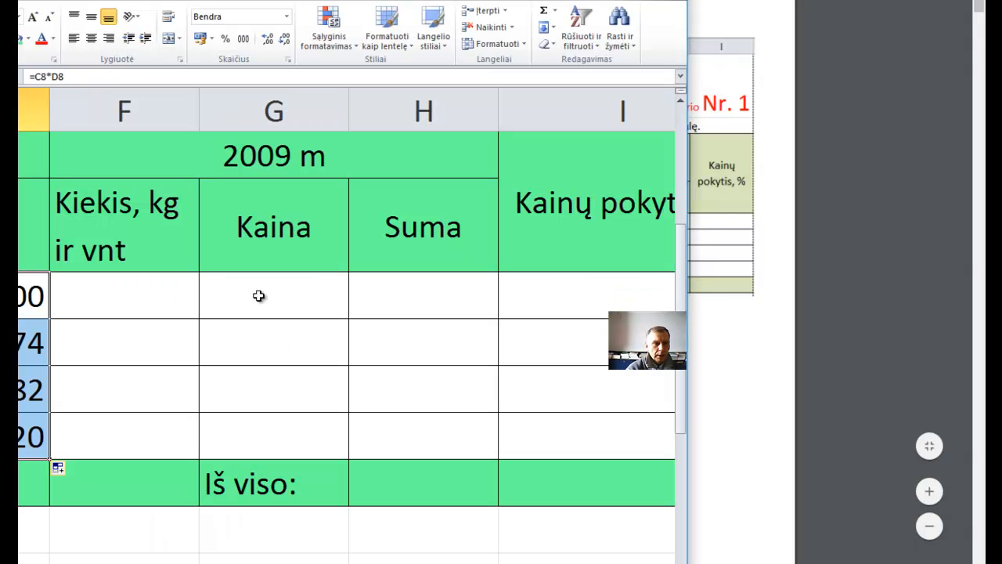
pyautogui.click(143, 308)
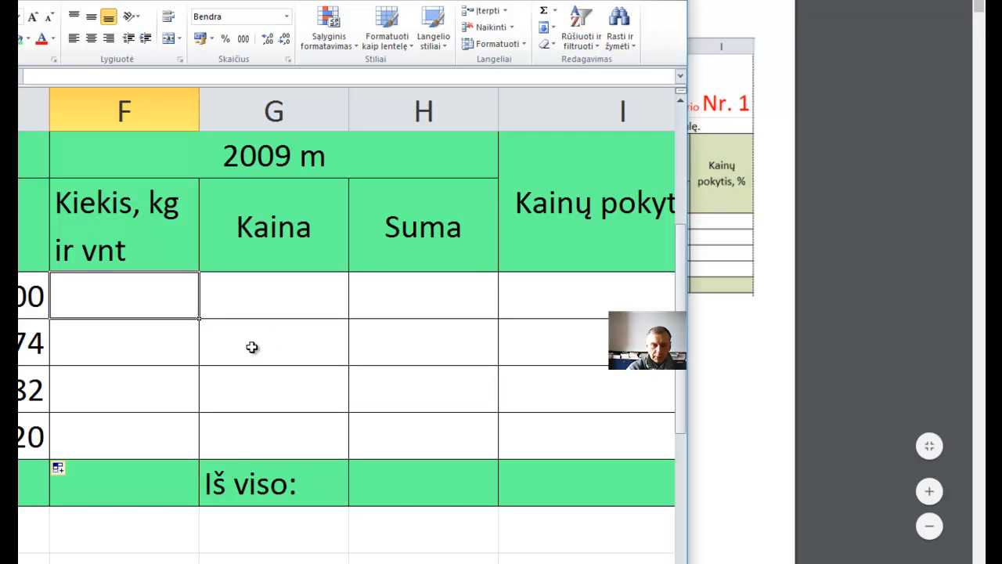
pyautogui.write('1')
pyautogui.click(148, 345)
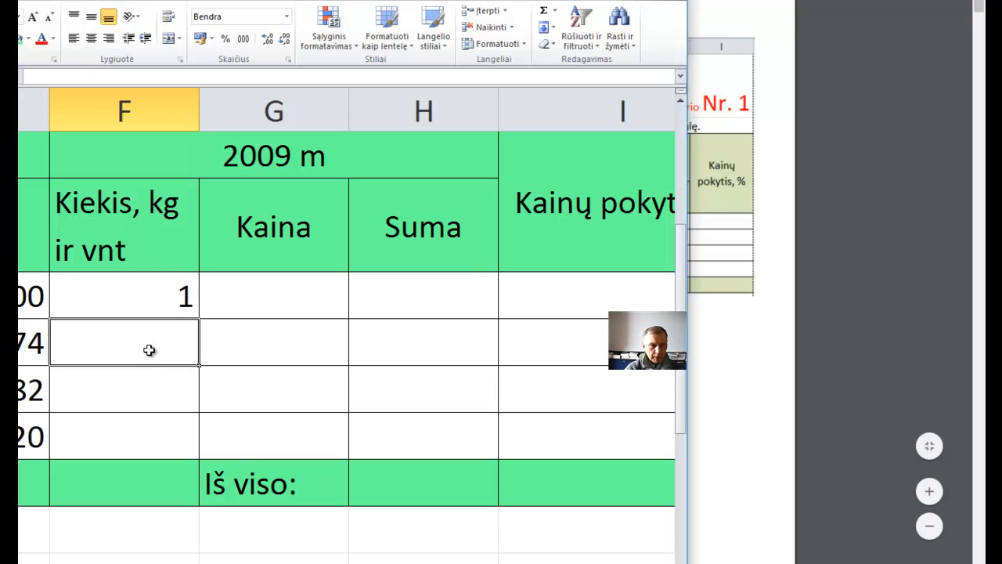
pyautogui.write('2')
pyautogui.press('Return')
pyautogui.write('3')
pyautogui.press('Return')
pyautogui.write('4')
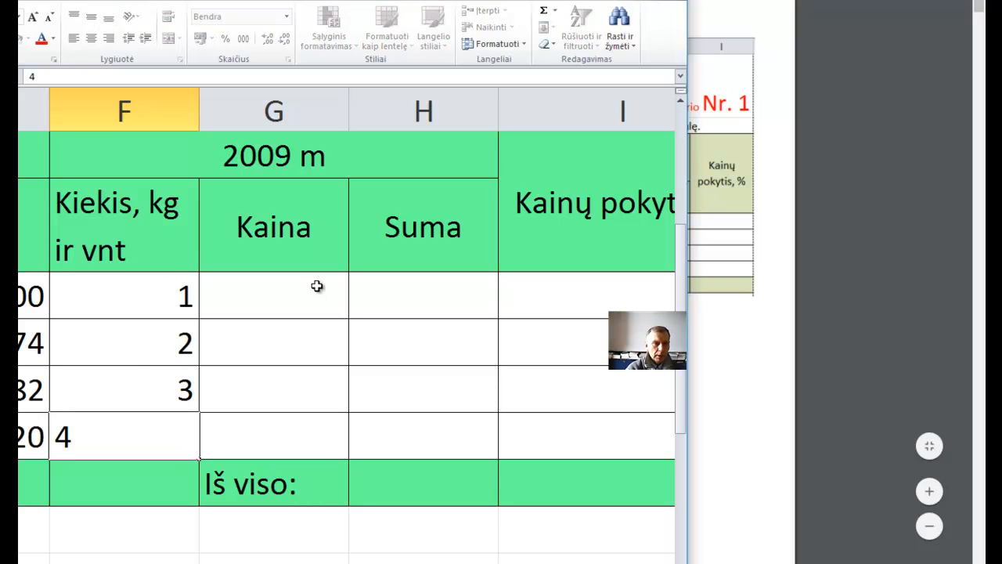
# - Enter the 2009 prices 120, 90, 50 and 40 in cells G8 to G11
pyautogui.click(275, 298)
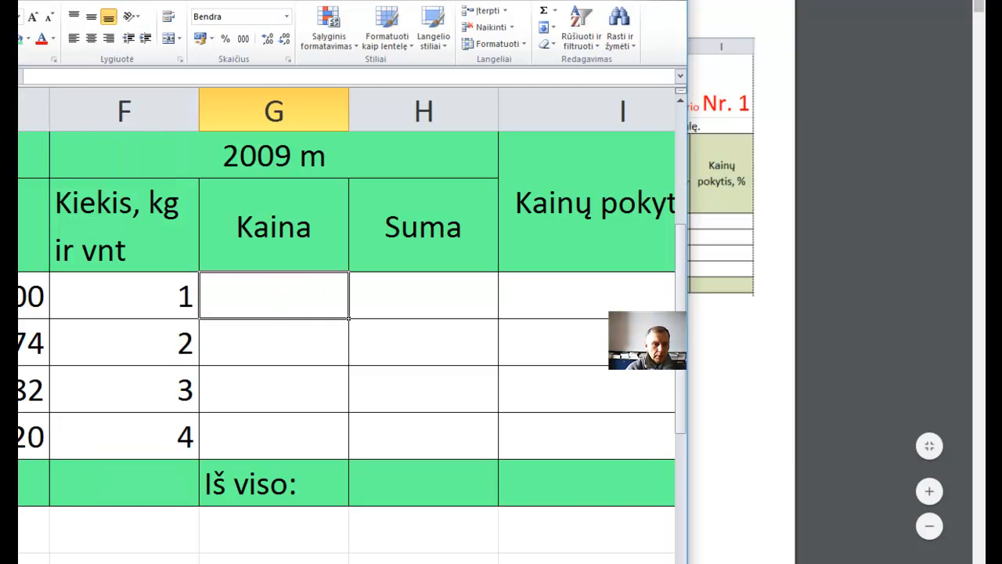
pyautogui.hscroll(-2, 345, 314)
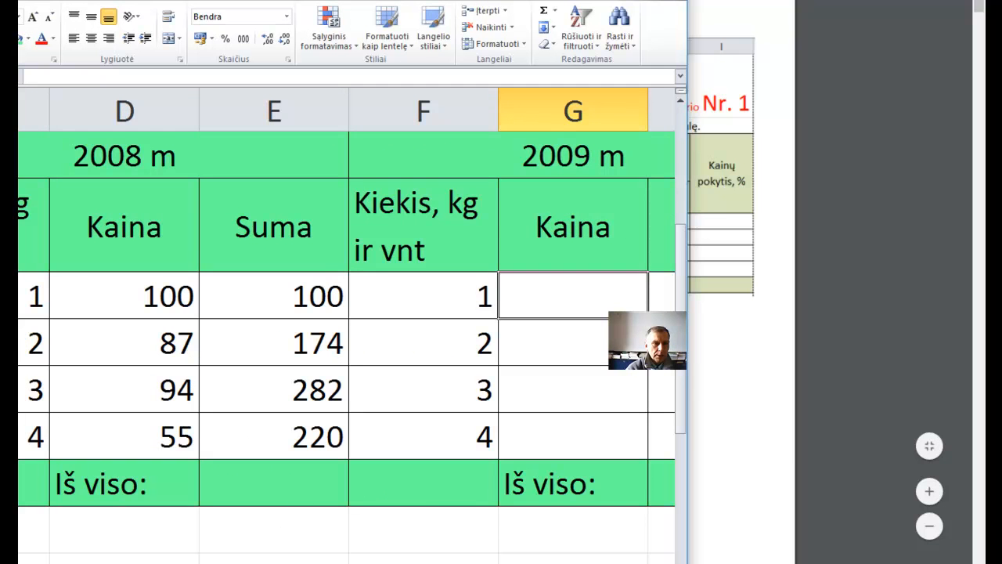
pyautogui.hscroll(1, 344, 313)
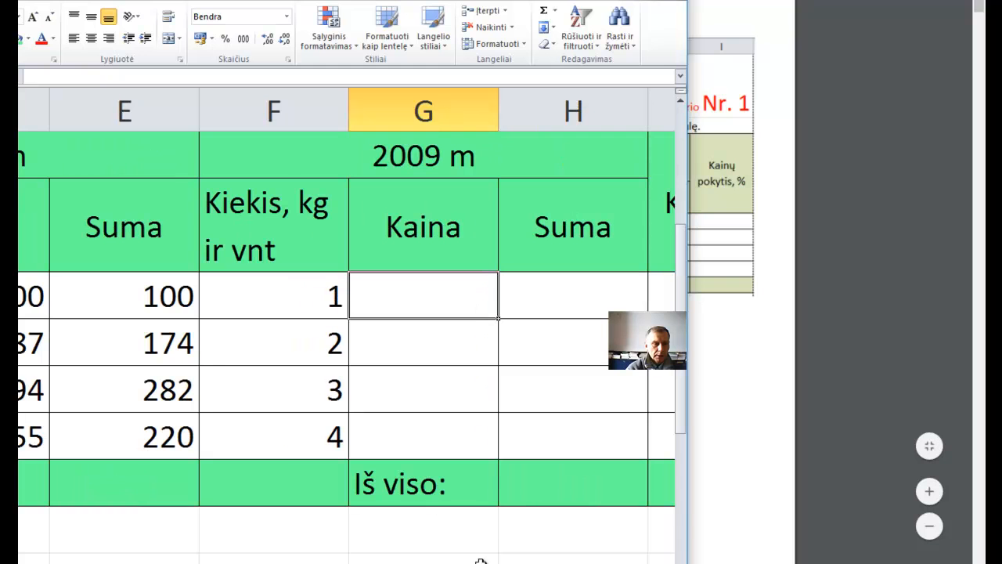
pyautogui.write('120')
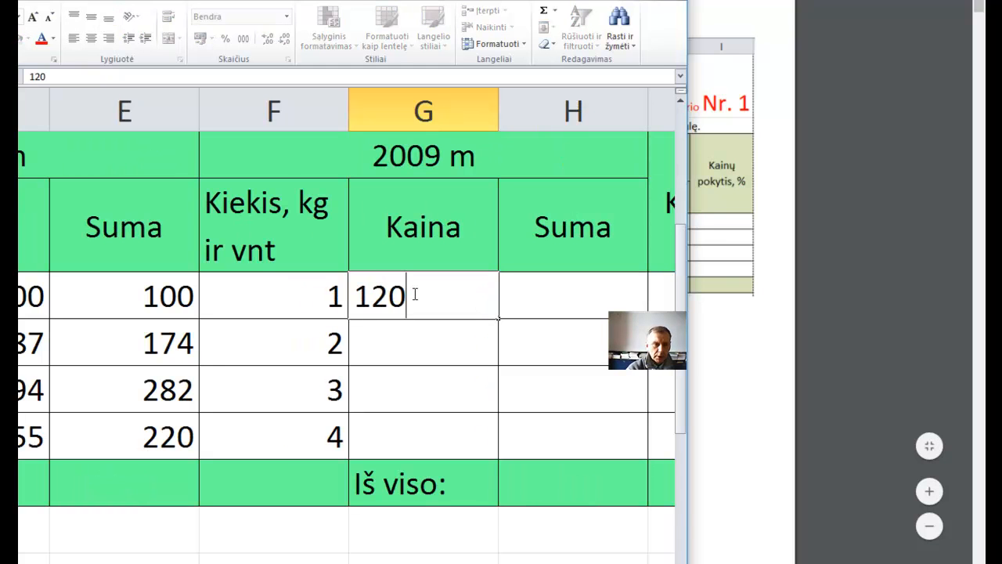
pyautogui.click(412, 344)
pyautogui.write('90')
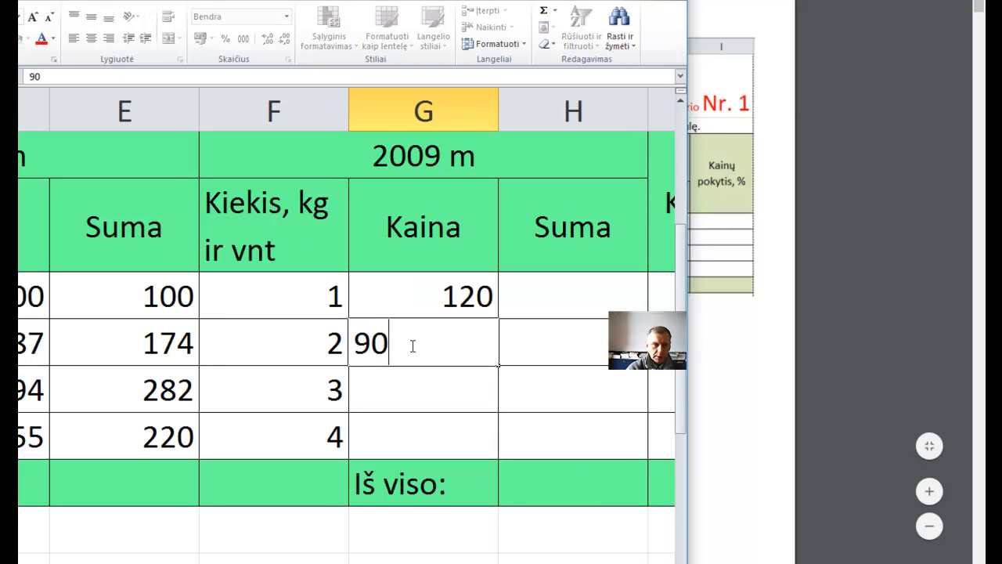
pyautogui.click(433, 397)
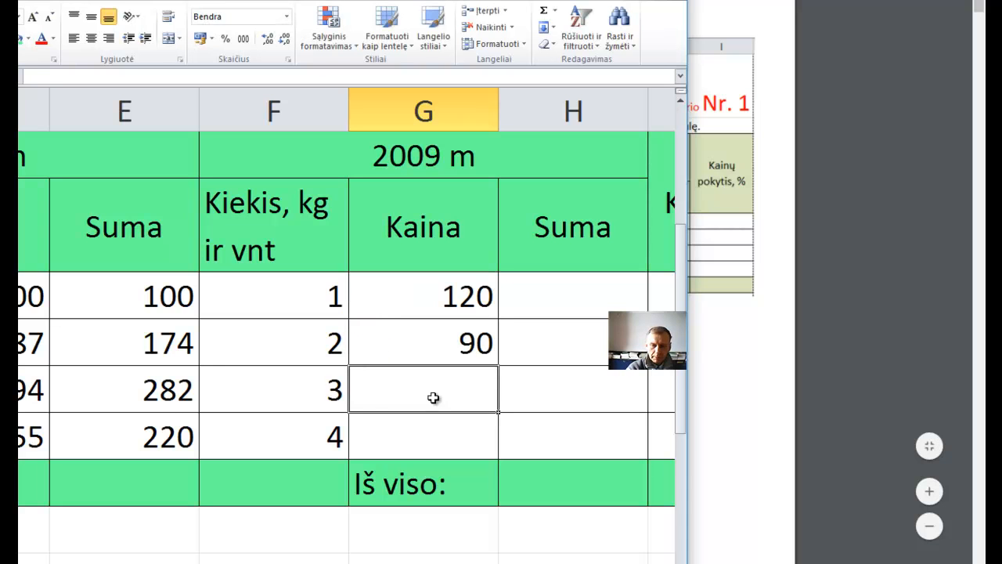
pyautogui.write('50')
pyautogui.click(421, 439)
pyautogui.write('40')
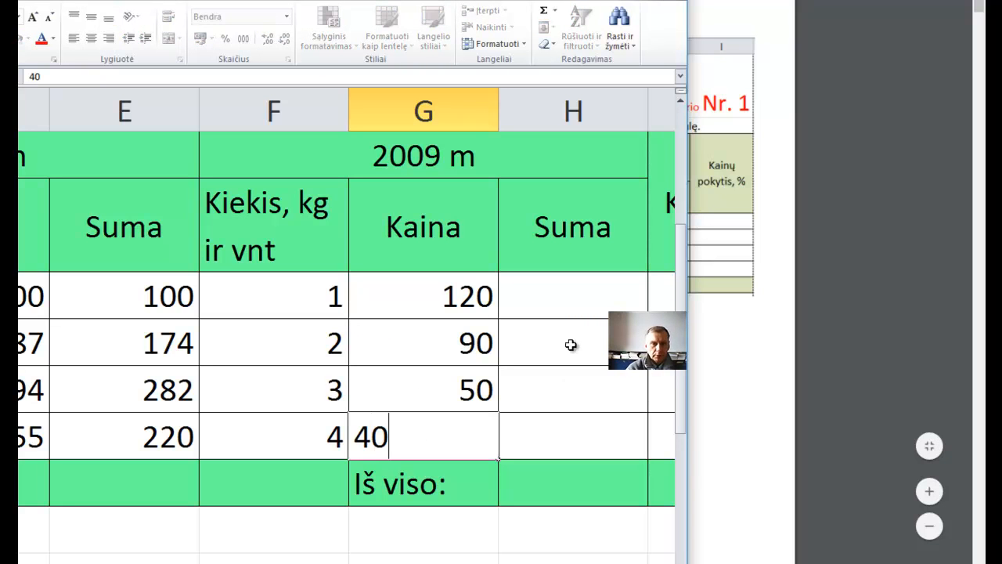
# - Calculate the 2009 sum in cell H8 with the formula =F8*G8 and copy it down to H11
pyautogui.click(573, 299)
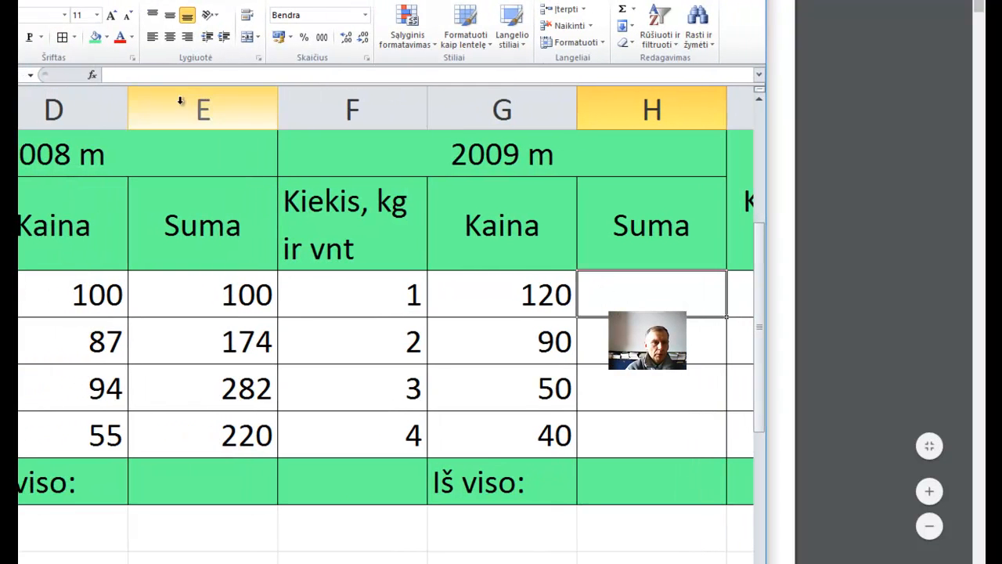
pyautogui.click(110, 74)
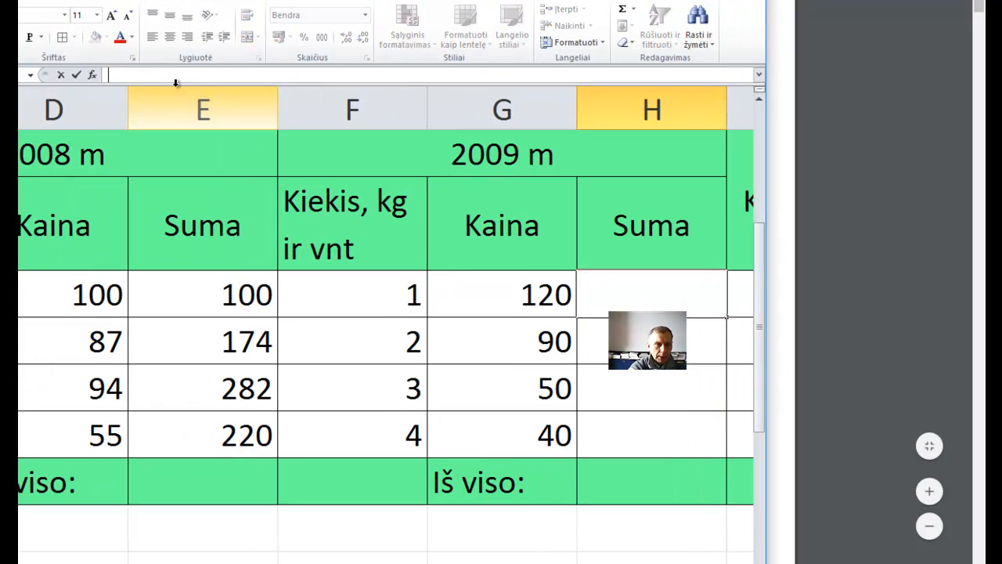
pyautogui.write('=')
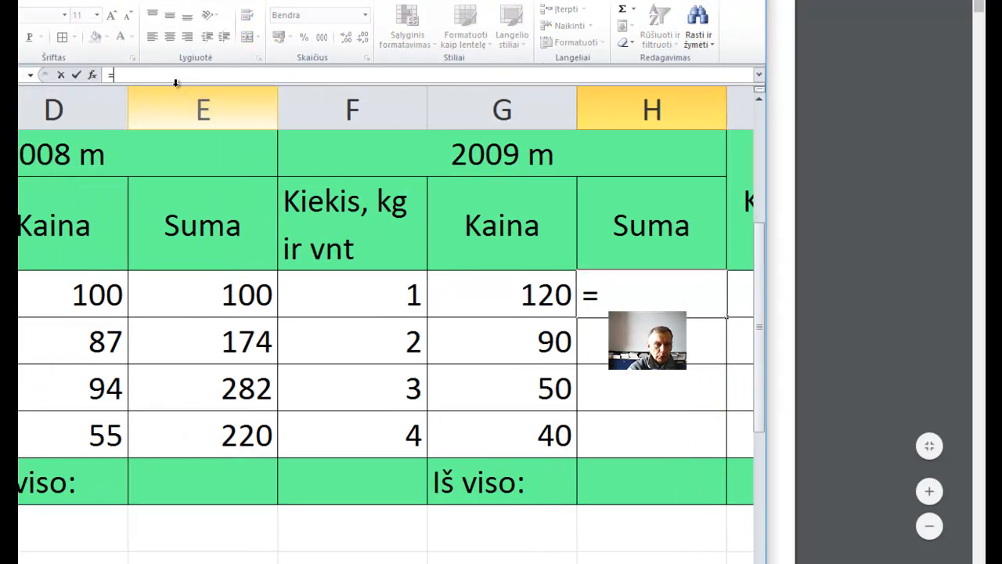
pyautogui.click(377, 291)
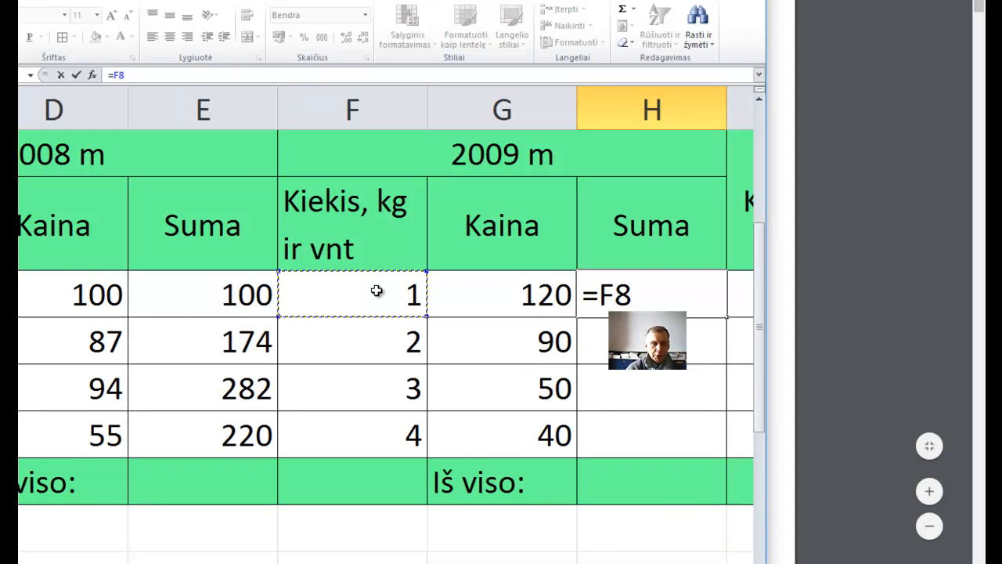
pyautogui.write('*')
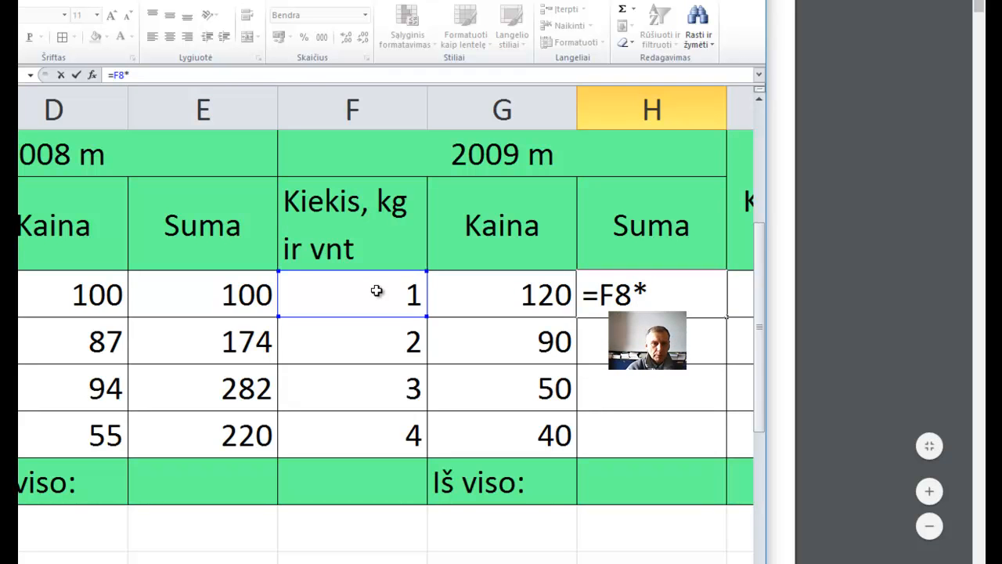
pyautogui.click(505, 287)
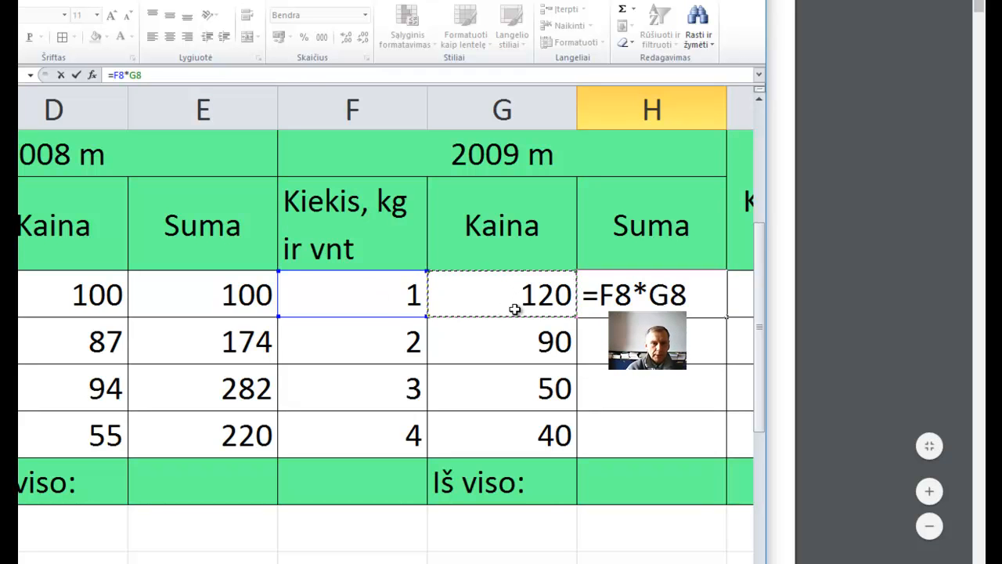
pyautogui.press('Return')
pyautogui.click(658, 295)
pyautogui.moveTo(727, 317); pyautogui.dragTo(744, 450)
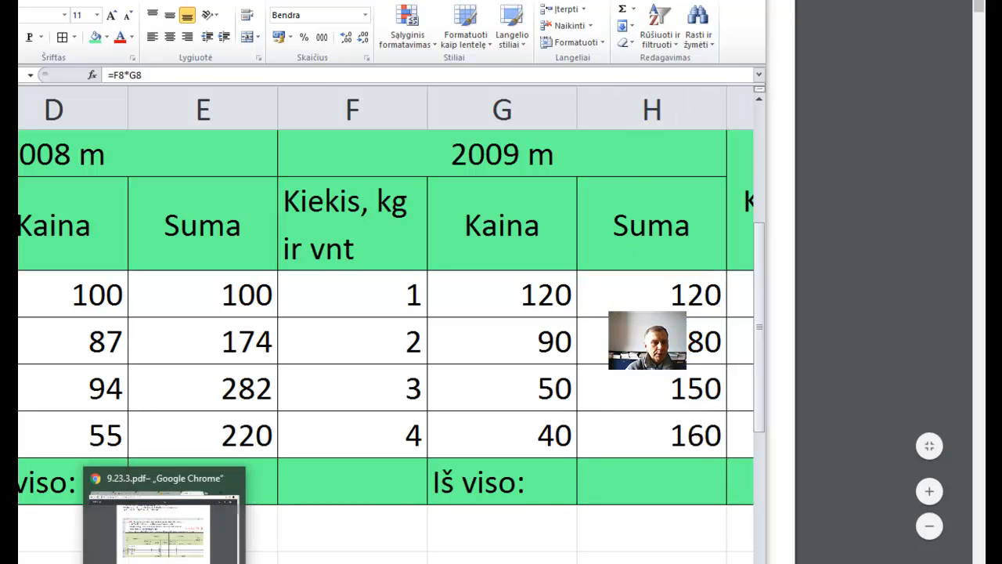
# - Switch to the assignment 9.23.3.pdf in Google Chrome and examine the percentage price change formula in its instructions
pyautogui.click(166, 562)
pyautogui.scroll(3, 426, 294)
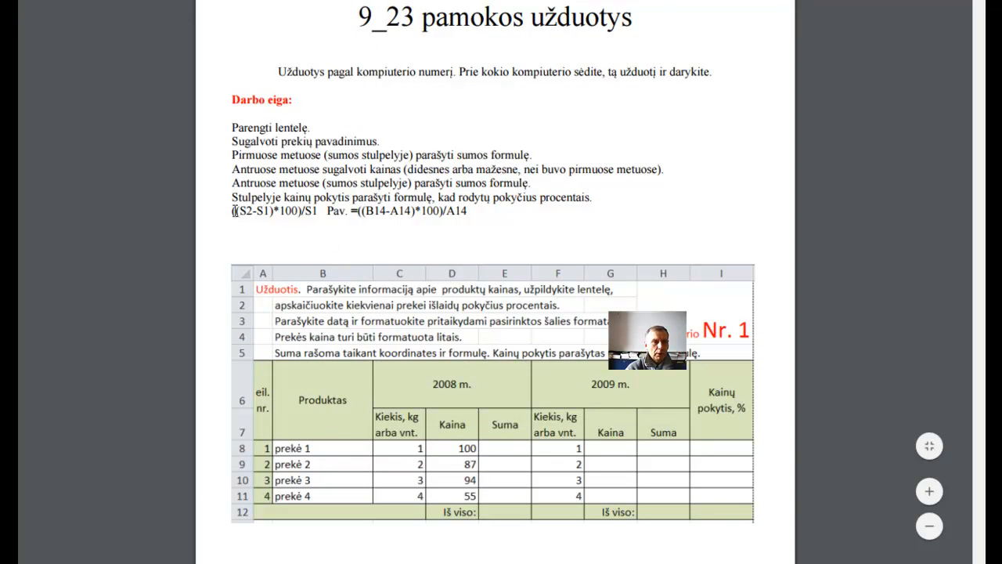
pyautogui.moveTo(232, 211); pyautogui.dragTo(468, 210)
pyautogui.click(368, 214)
pyautogui.moveTo(228, 211); pyautogui.dragTo(252, 211)
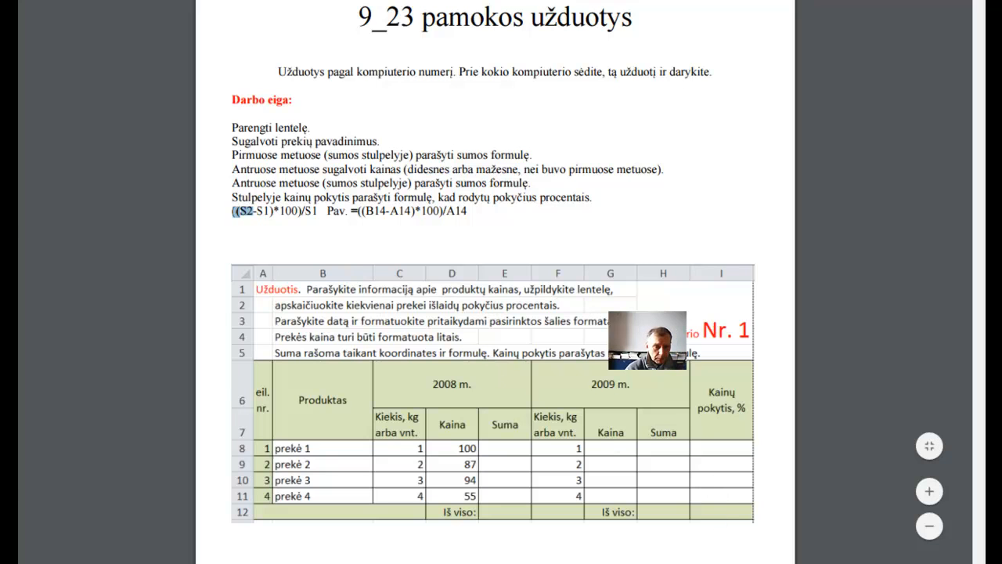
# - Switch back to the Excel workbook and enlarge its window to show the whole price table
pyautogui.hotkey('alt', 'Tab')
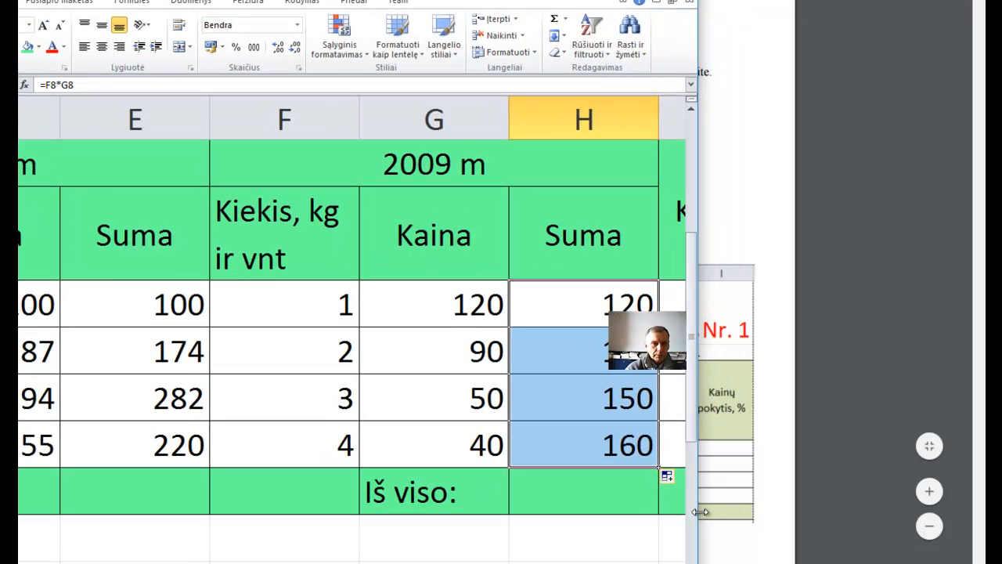
pyautogui.moveTo(702, 512); pyautogui.dragTo(705, 512)
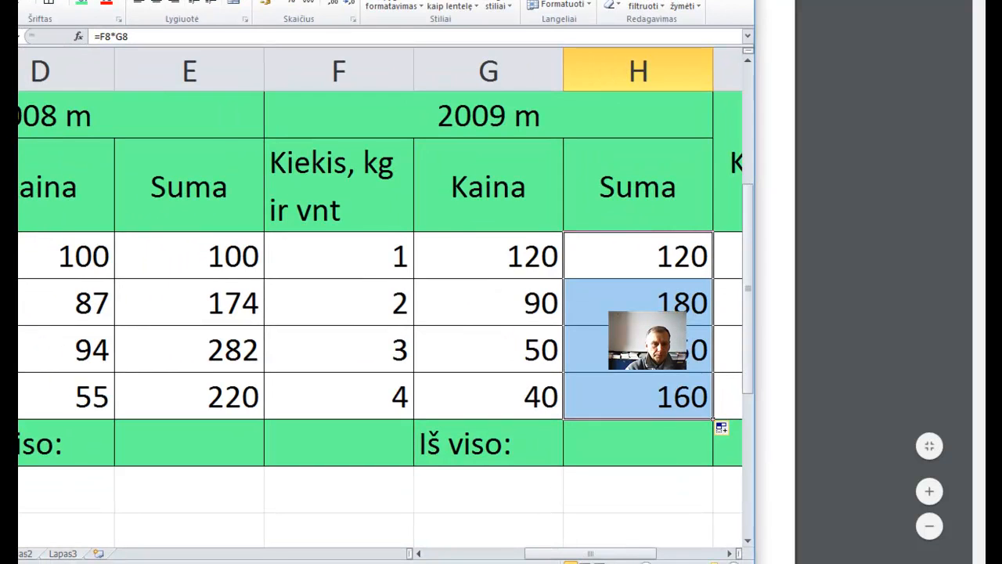
pyautogui.moveTo(715, 563); pyautogui.dragTo(689, 563)
pyautogui.moveTo(589, 555); pyautogui.dragTo(595, 554)
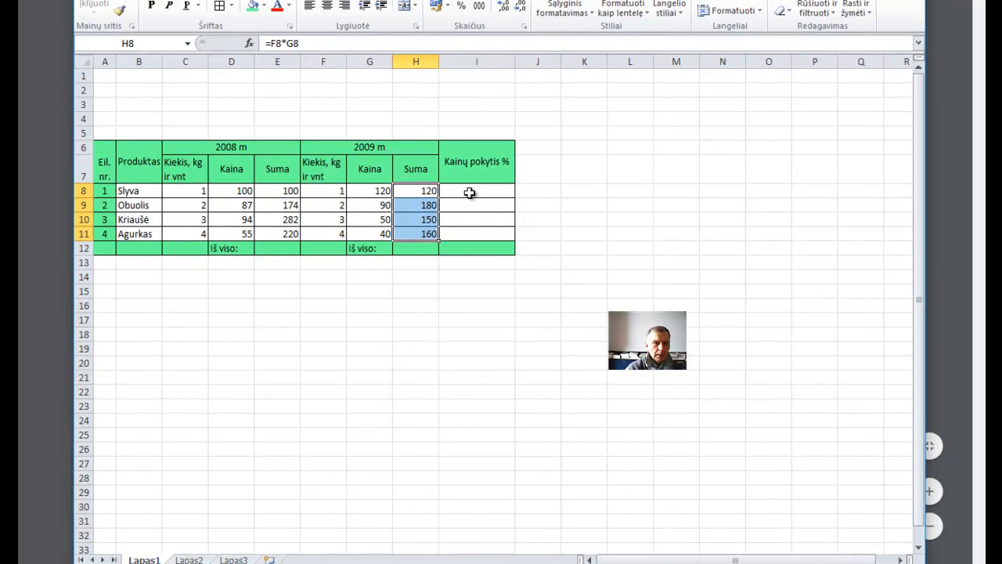
# - Calculate the percentage price change for Slyva in cell I8 with the formula =((H8-E8)*100)/H8
pyautogui.click(469, 193)
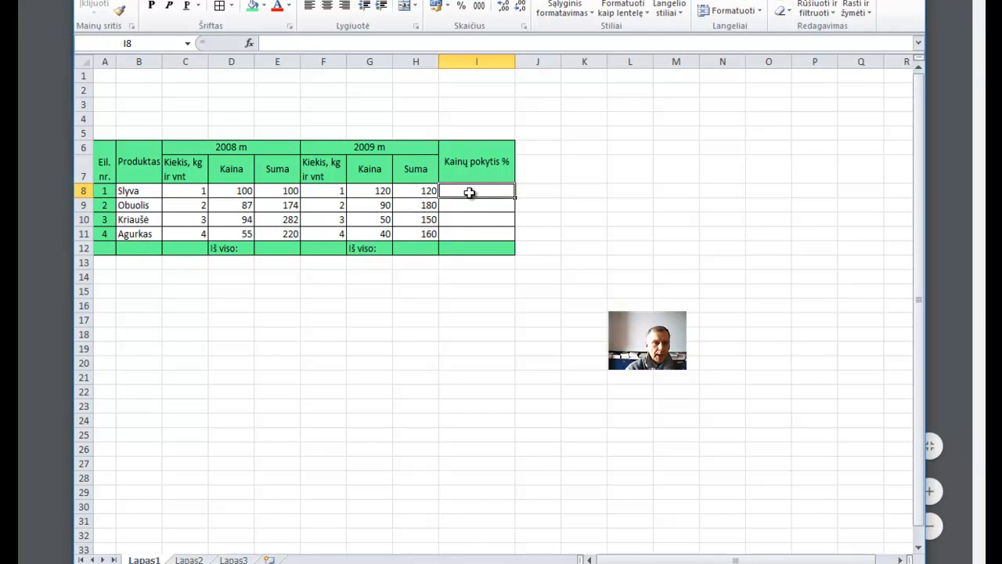
pyautogui.click(280, 40)
pyautogui.write('=')
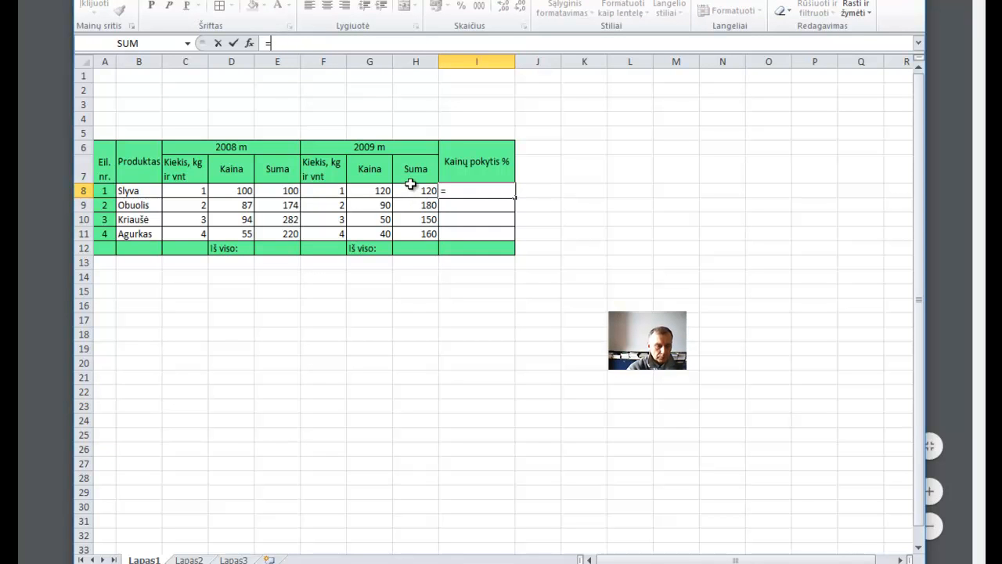
pyautogui.write('(')
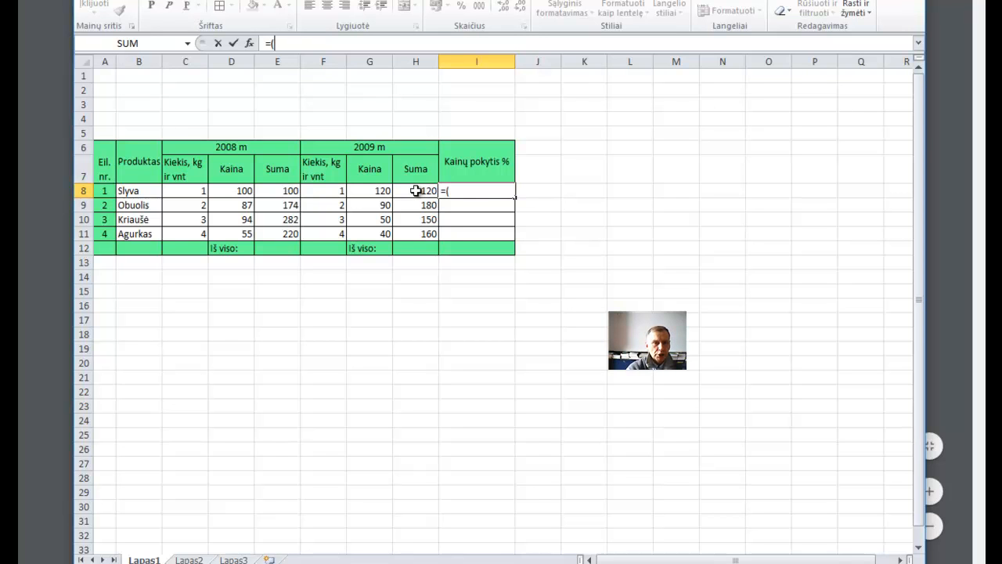
pyautogui.click(416, 190)
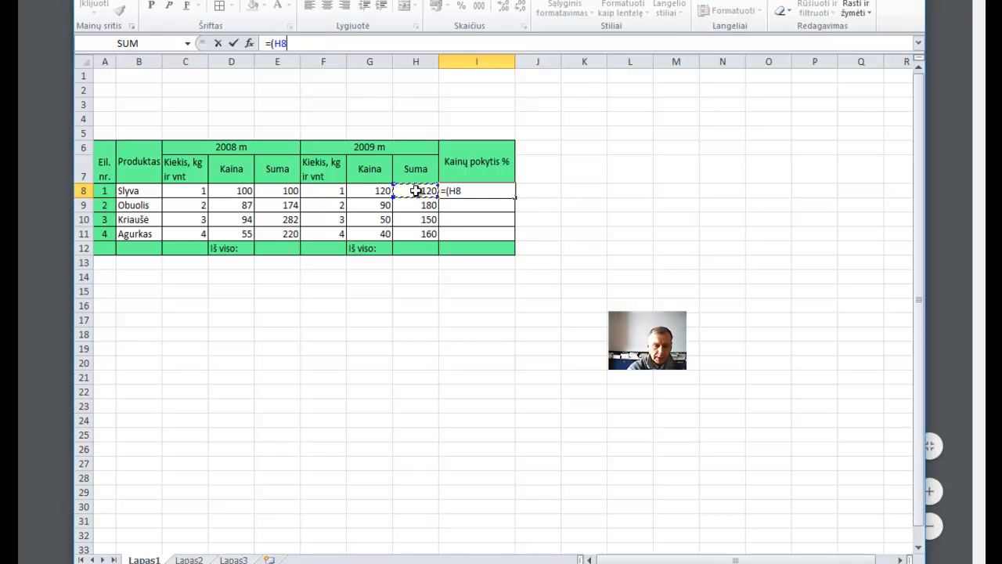
pyautogui.write('-')
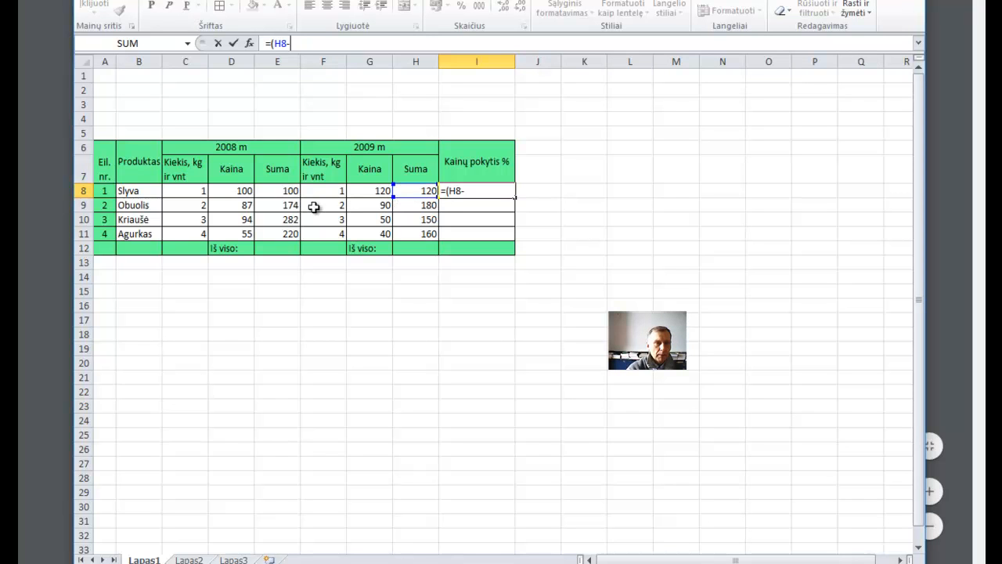
pyautogui.click(278, 193)
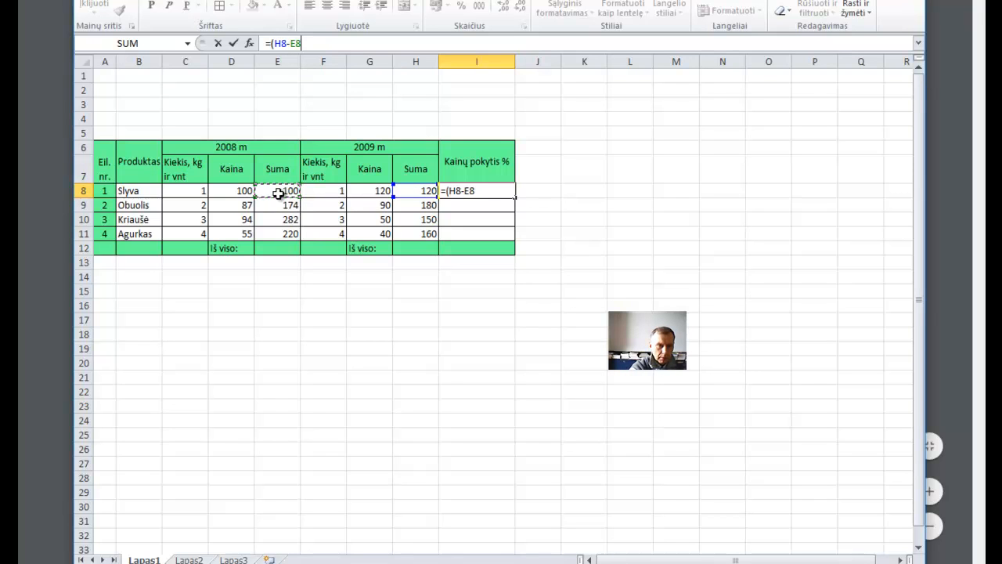
pyautogui.write(')')
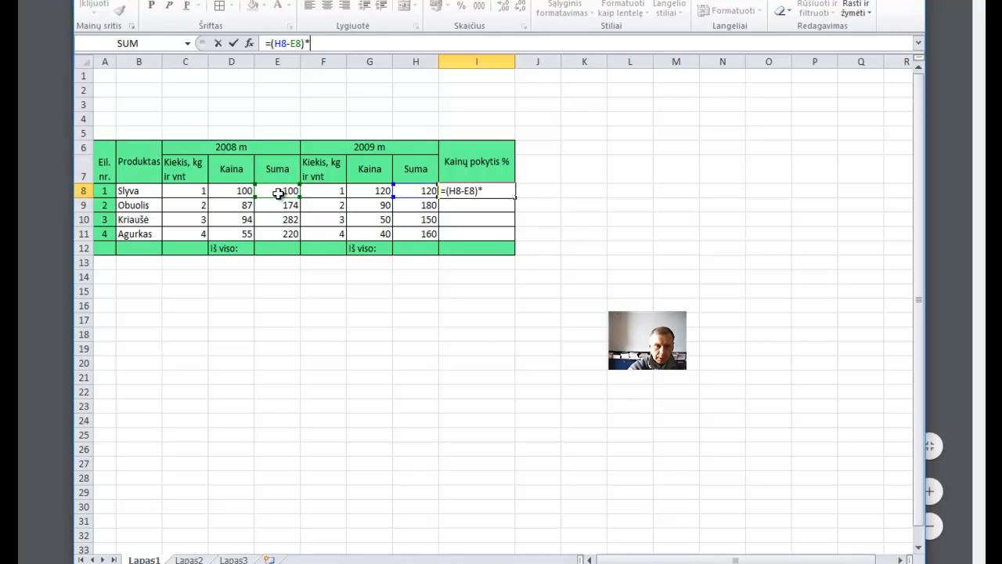
pyautogui.write('*100')
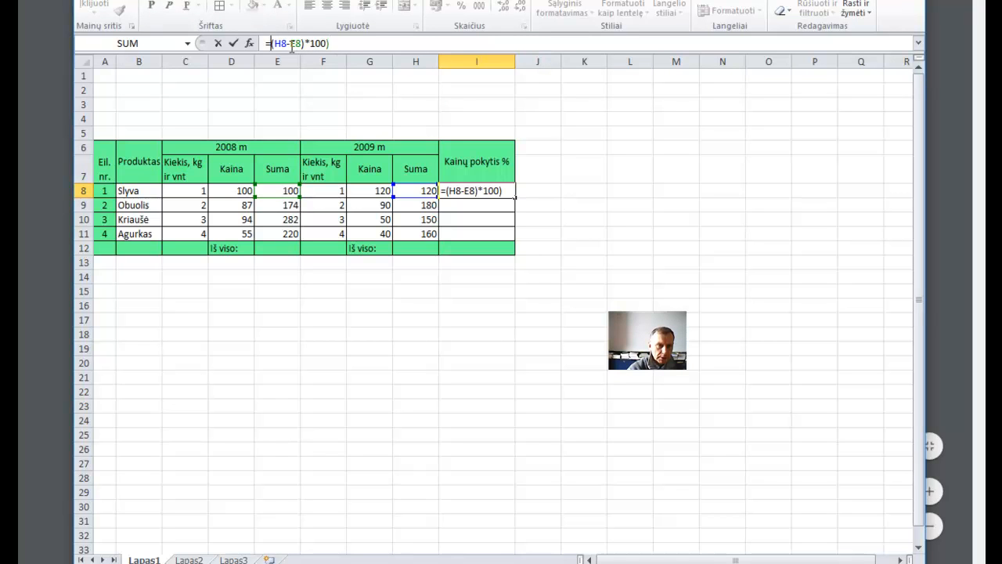
pyautogui.write('(')
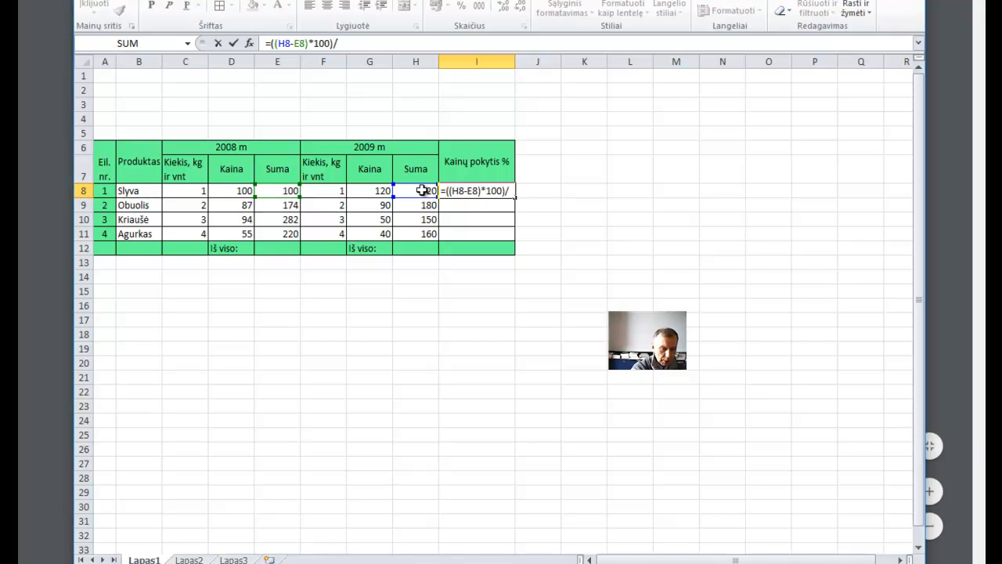
pyautogui.write('H')
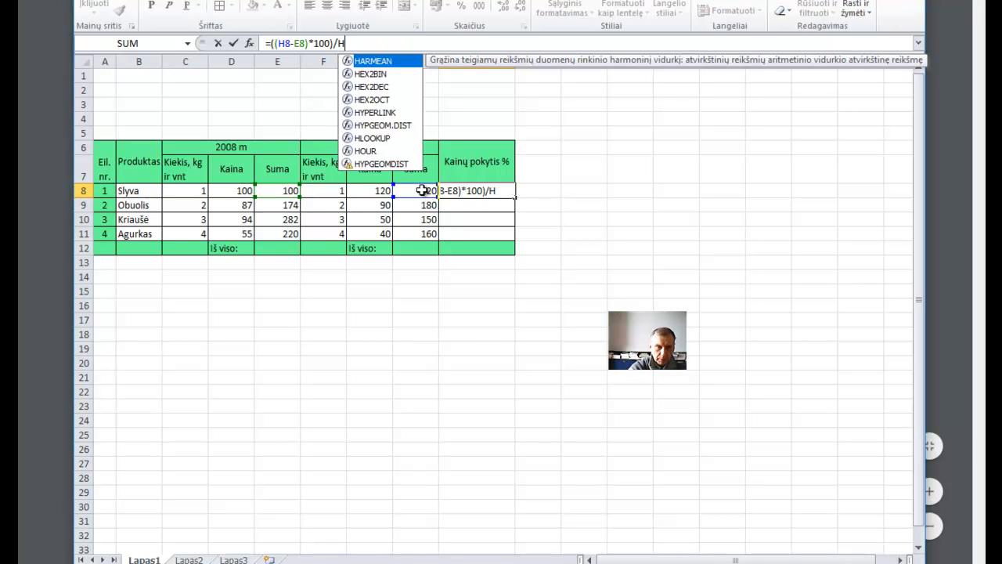
pyautogui.write('8')
pyautogui.press('Return')
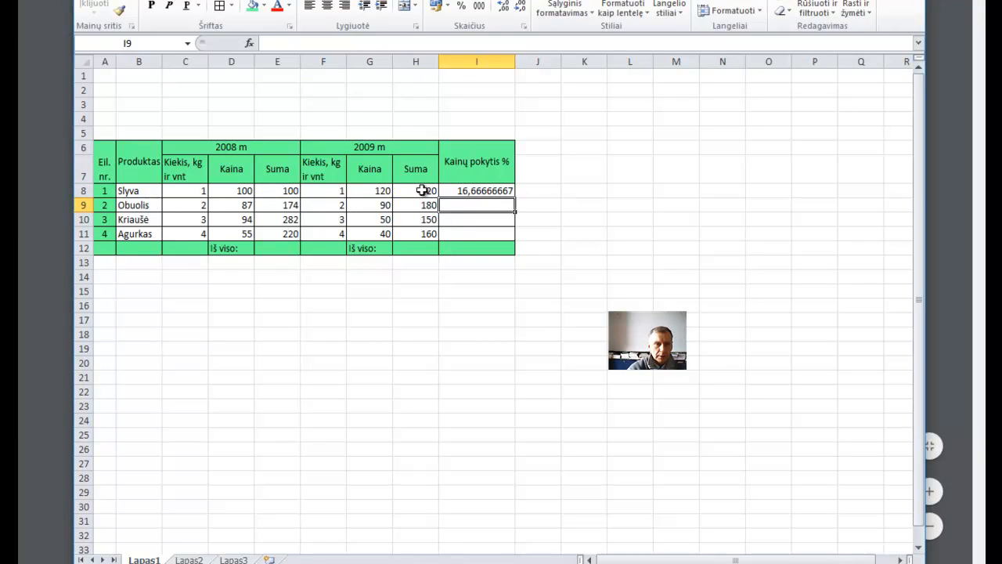
# - Format cell I8 with the number category (Skaičius) and one decimal place
pyautogui.click(467, 190)
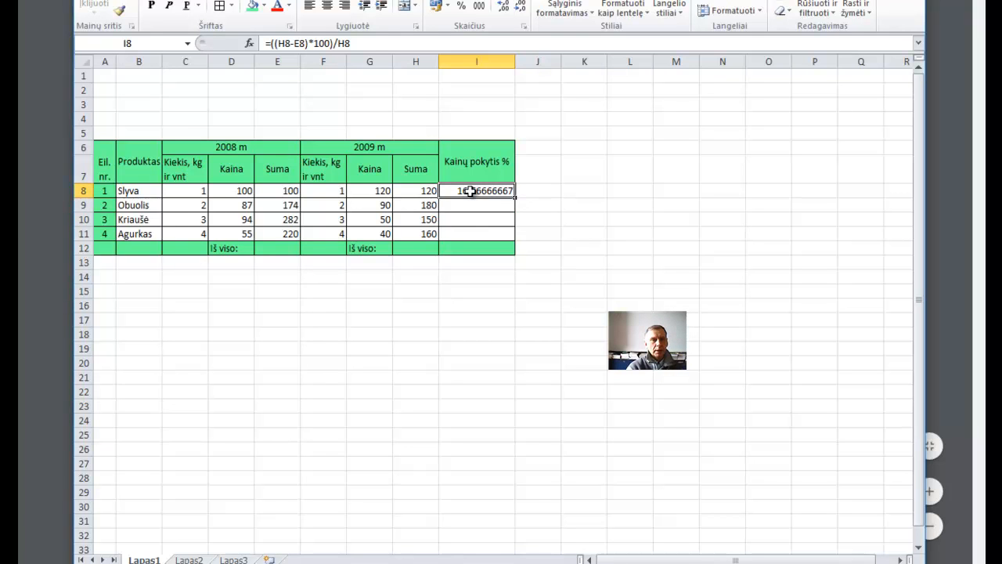
pyautogui.rightClick(470, 190)
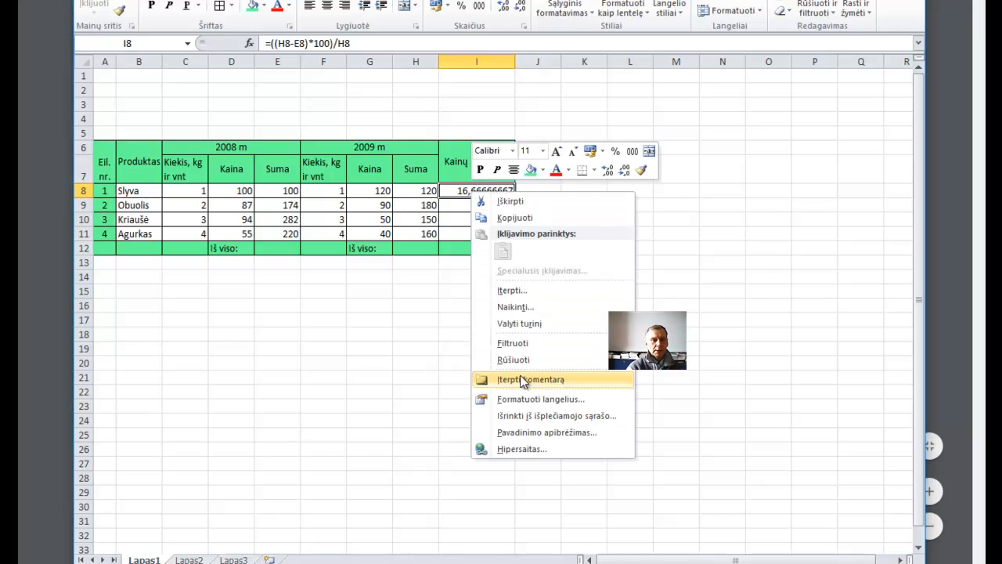
pyautogui.click(525, 400)
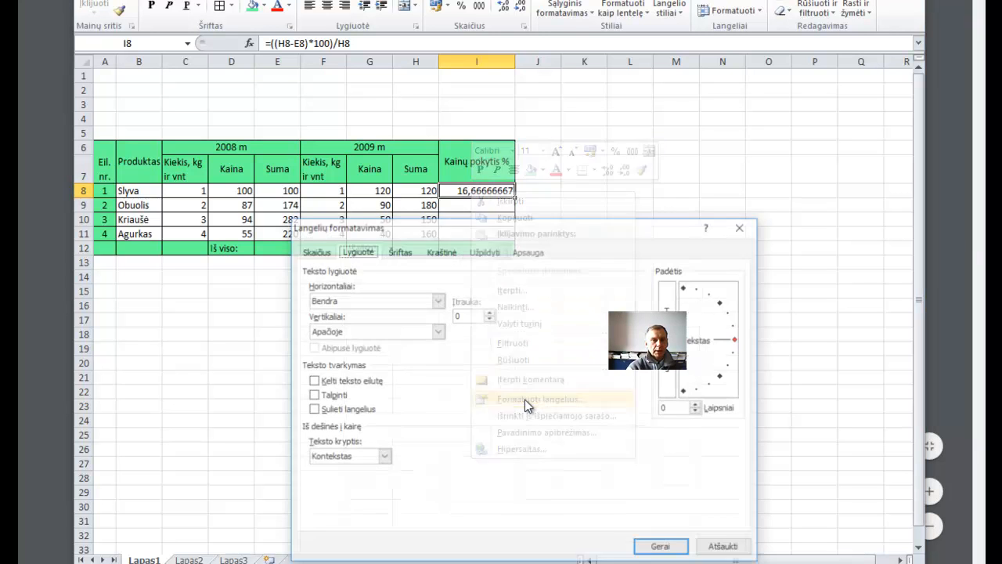
pyautogui.click(316, 252)
pyautogui.click(323, 293)
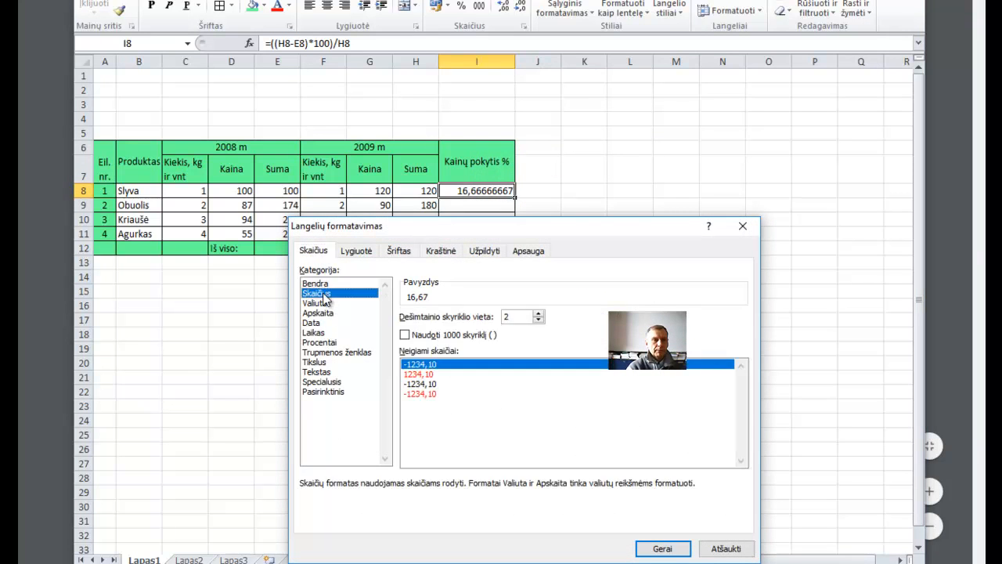
pyautogui.click(538, 320)
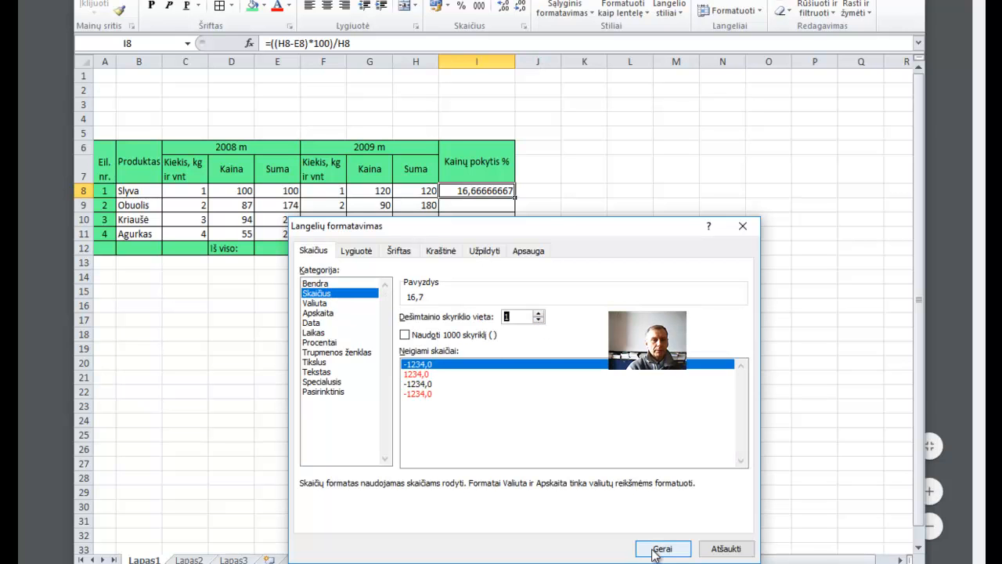
pyautogui.click(656, 547)
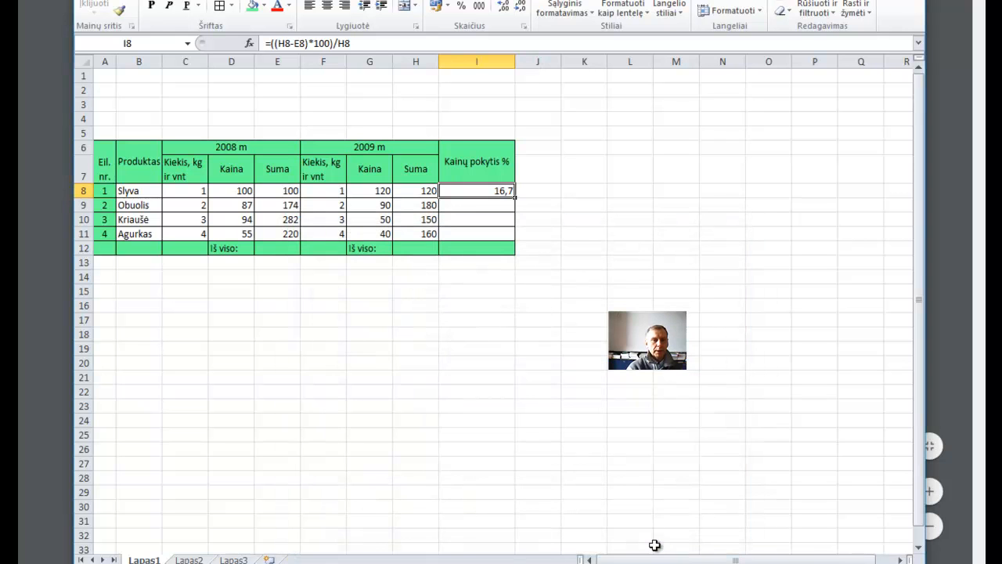
# - Copy the percentage change formula from I8 down to I11
pyautogui.click(579, 239)
pyautogui.click(484, 195)
pyautogui.moveTo(514, 199); pyautogui.dragTo(519, 244)
pyautogui.click(596, 270)
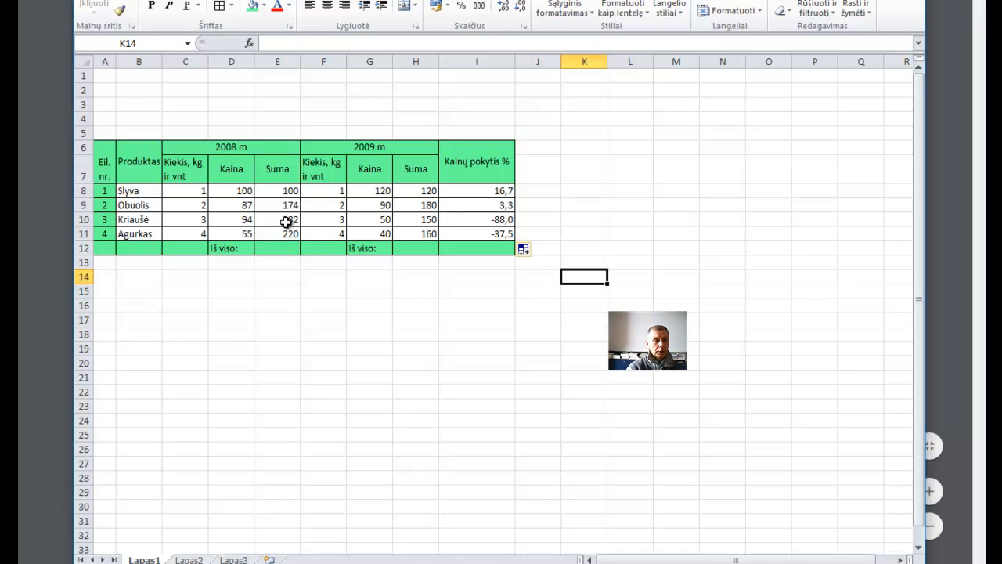
# - Clear the price changes in I10 and I11, and enter the reversed formula =((E10-H10)*100)/H10 in I10
pyautogui.moveTo(496, 224); pyautogui.dragTo(496, 233)
pyautogui.press('Delete')
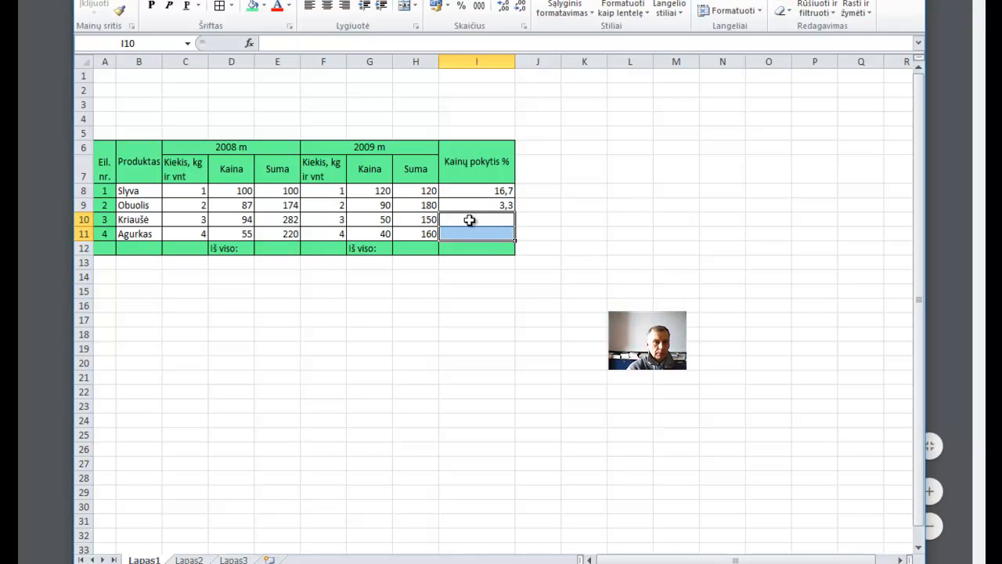
pyautogui.click(480, 219)
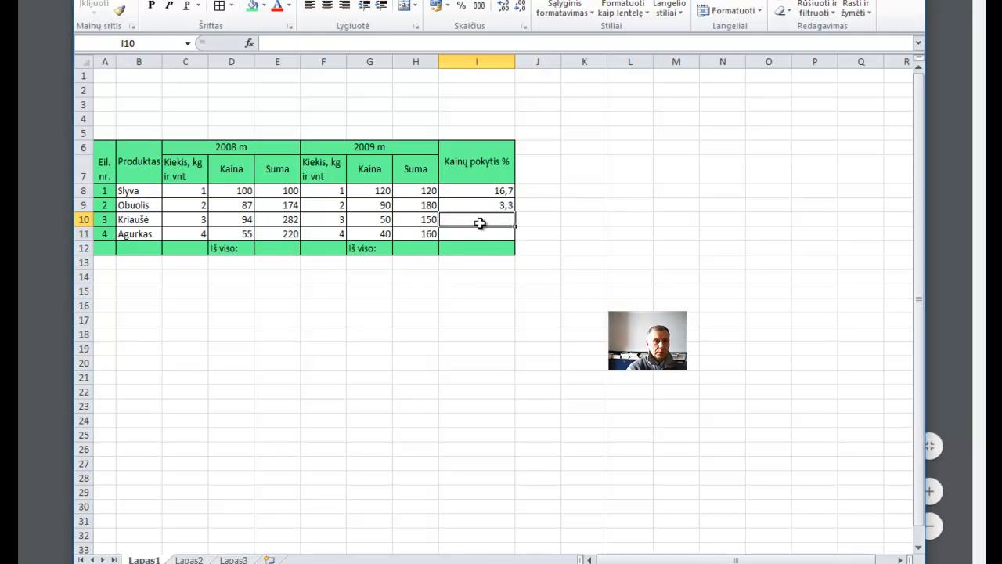
pyautogui.click(269, 41)
pyautogui.write('=(')
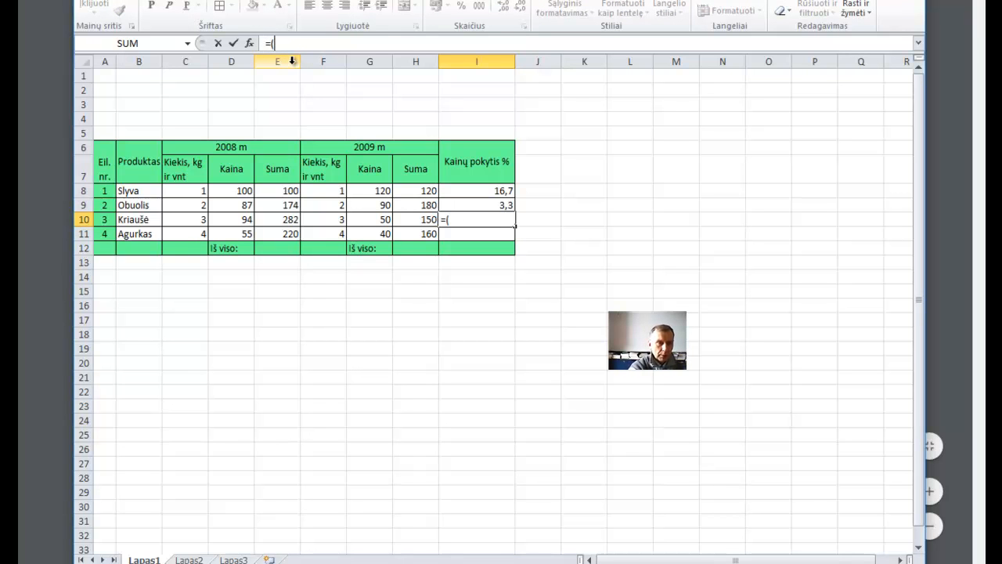
pyautogui.click(287, 223)
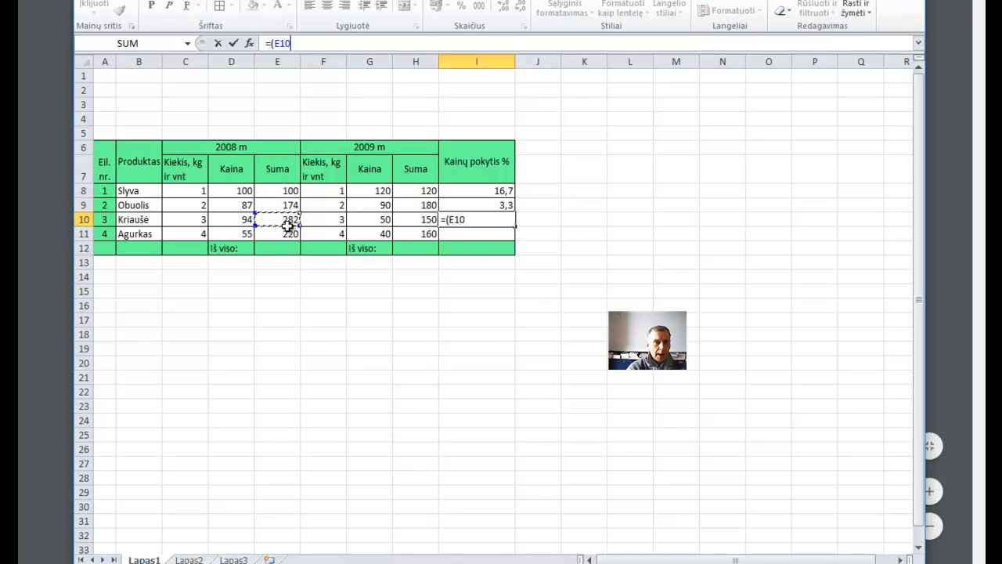
pyautogui.write('-')
pyautogui.click(422, 219)
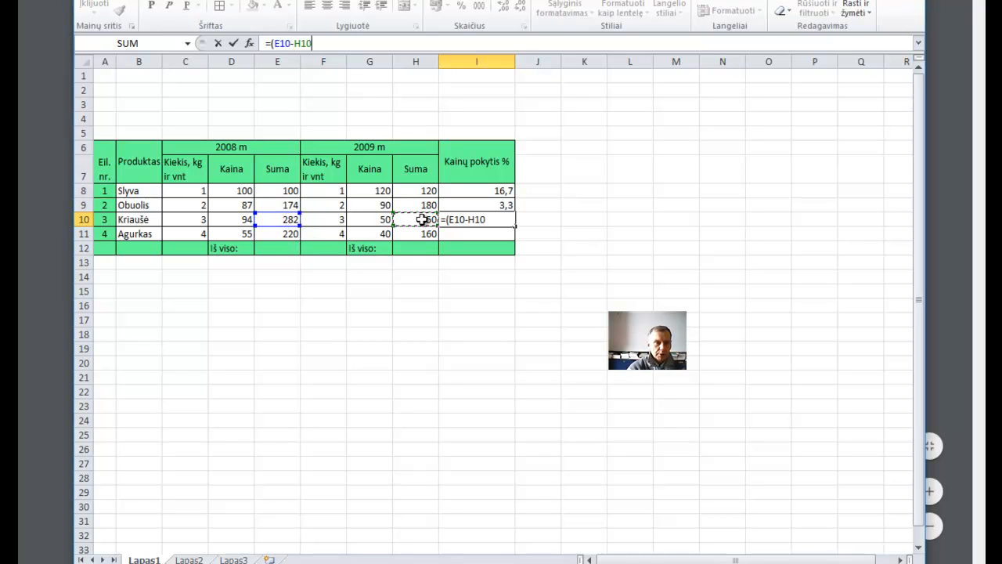
pyautogui.write(')')
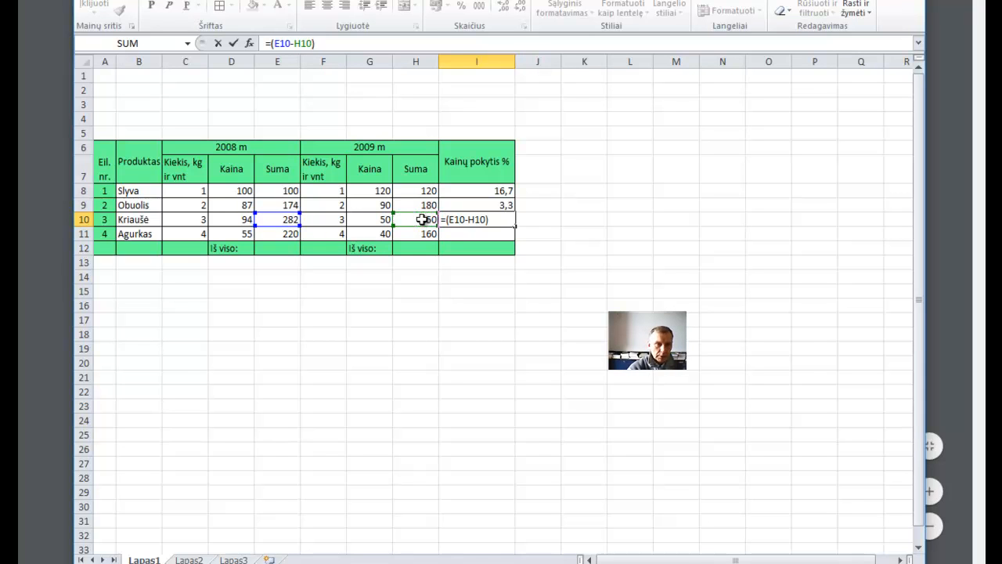
pyautogui.click(271, 43)
pyautogui.write('(')
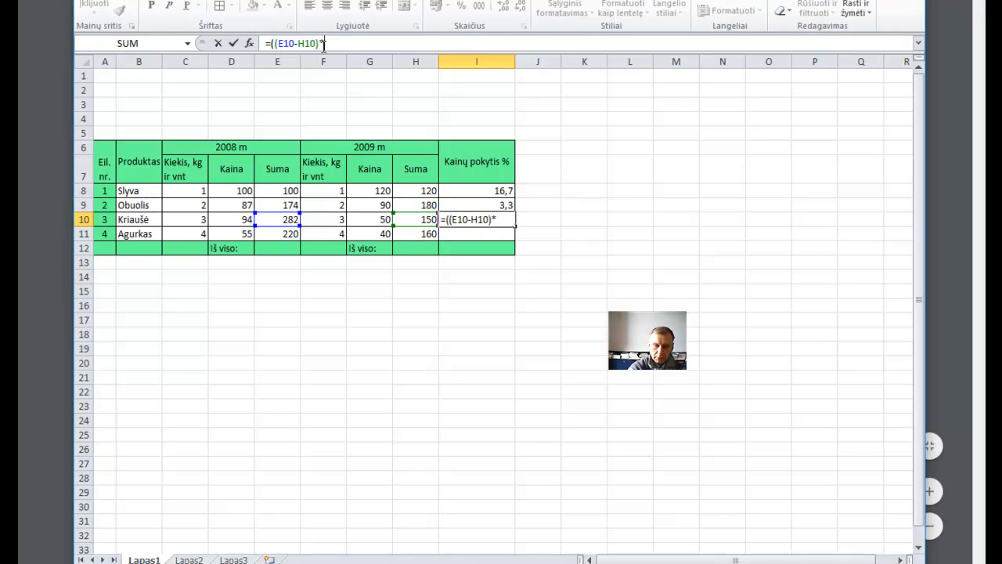
pyautogui.write('100)/')
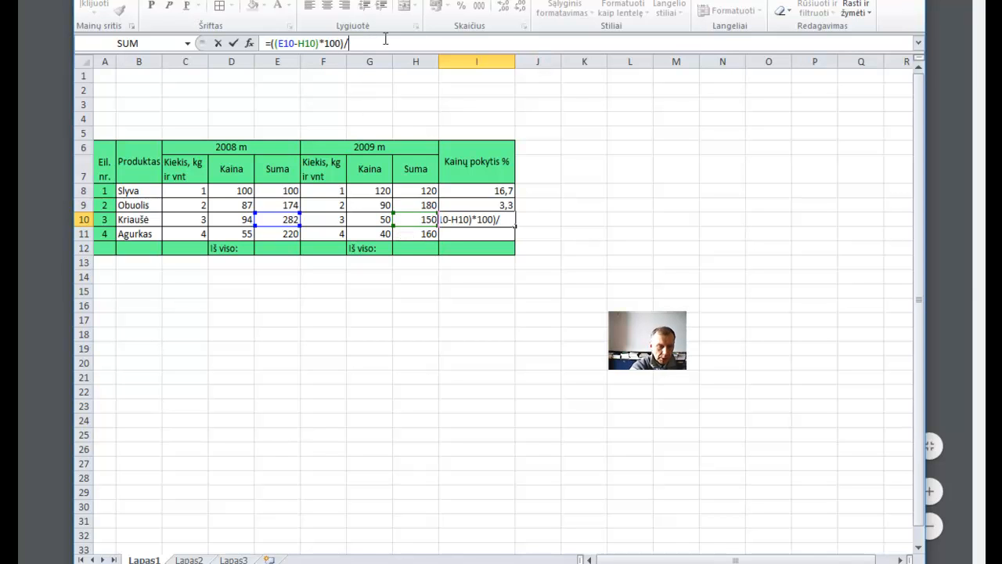
pyautogui.write('H10')
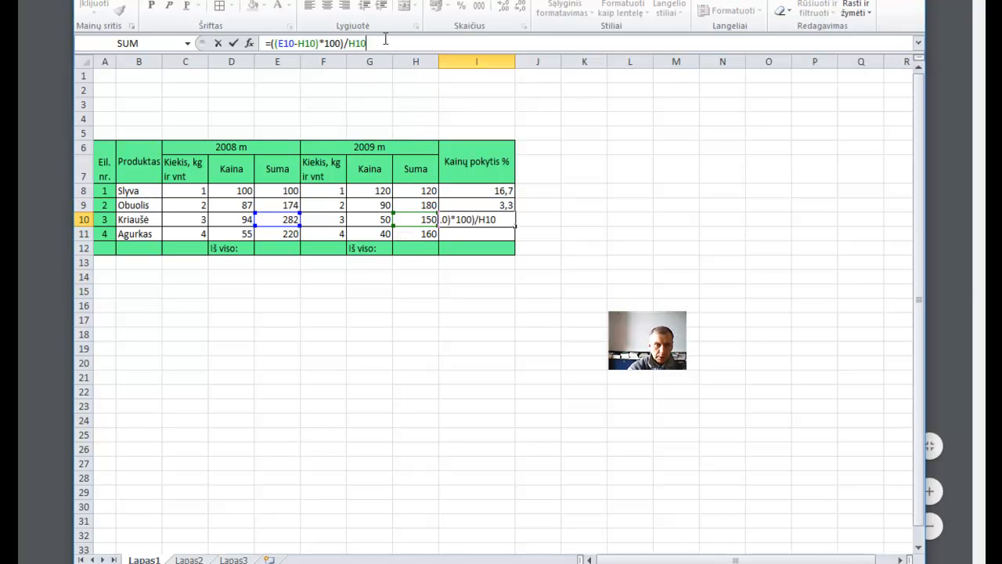
pyautogui.press('Return')
# - Copy the reversed percentage change formula from I10 down to I11 for Agurkas
pyautogui.click(501, 219)
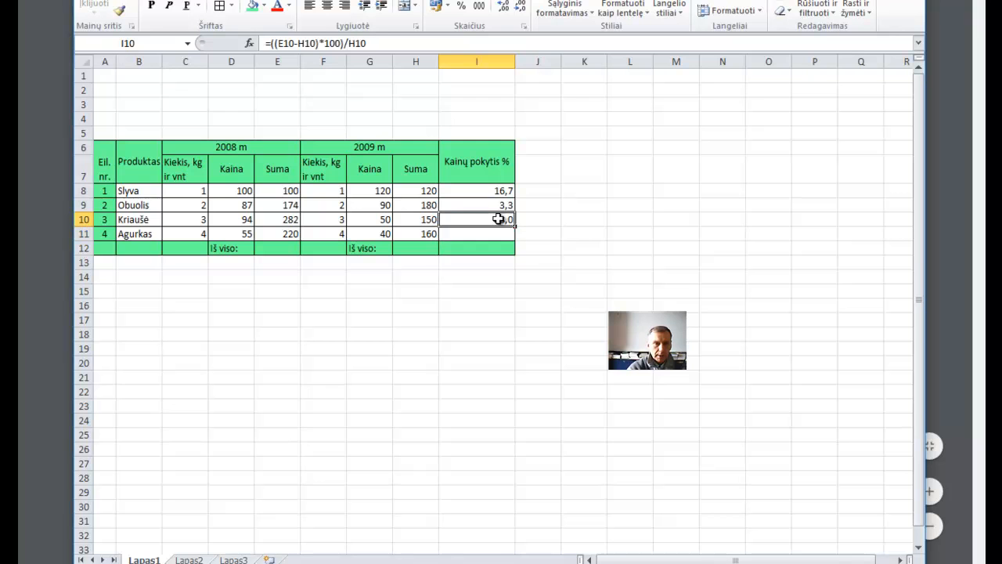
pyautogui.moveTo(514, 227); pyautogui.dragTo(516, 237)
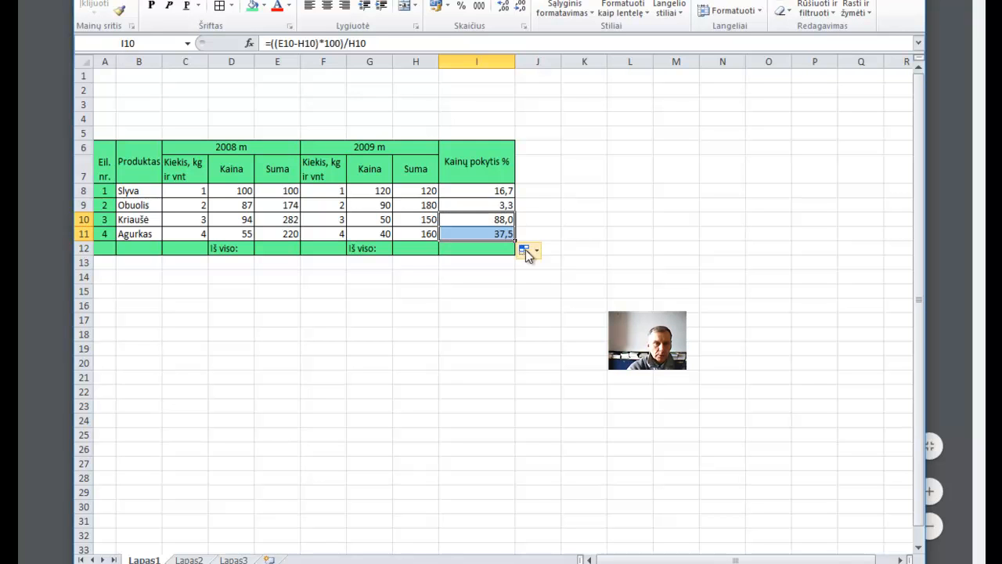
pyautogui.click(554, 317)
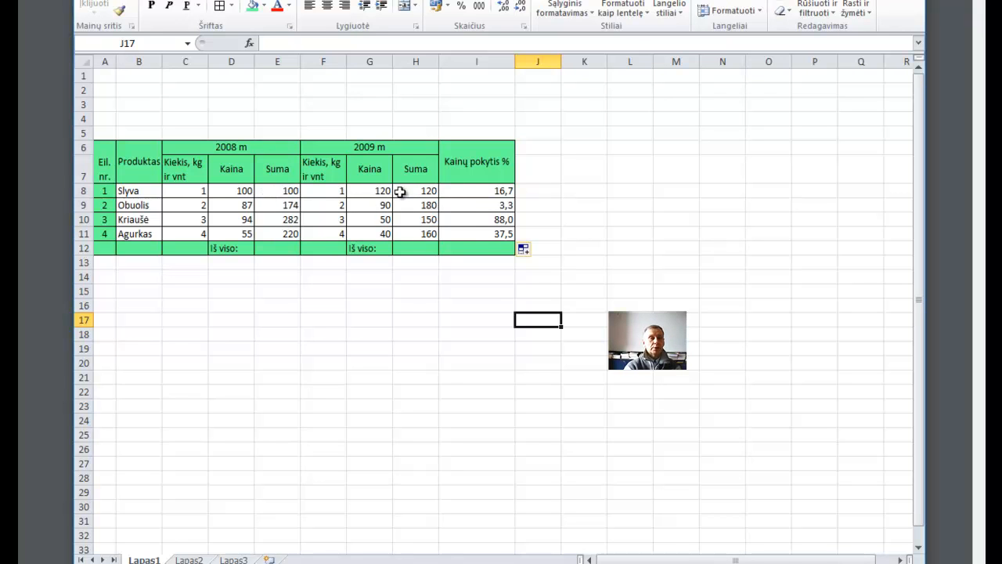
# - Total the 2008 sums in cell E12 with the formula =SUM(E8:E11)
pyautogui.click(276, 249)
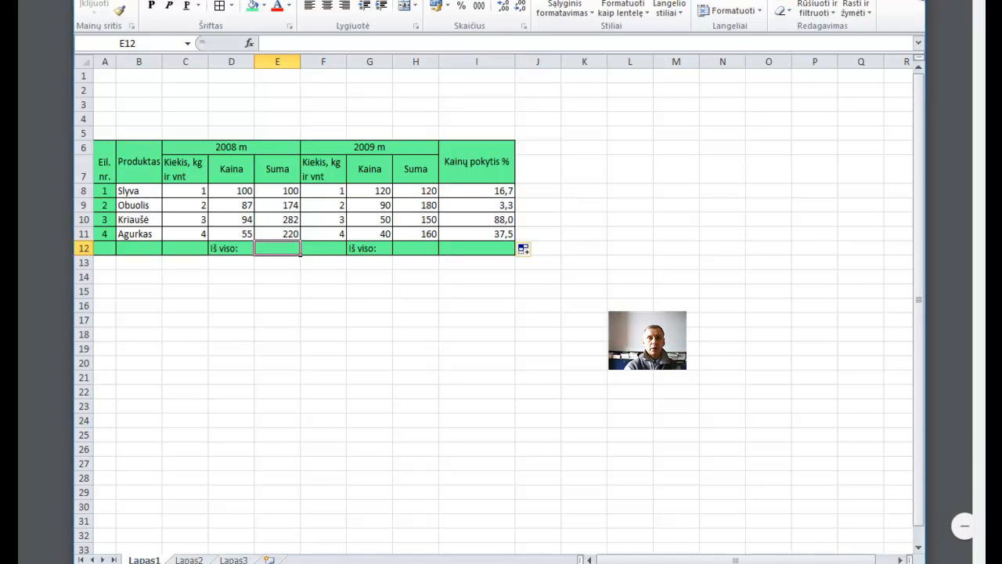
pyautogui.click(806, 3)
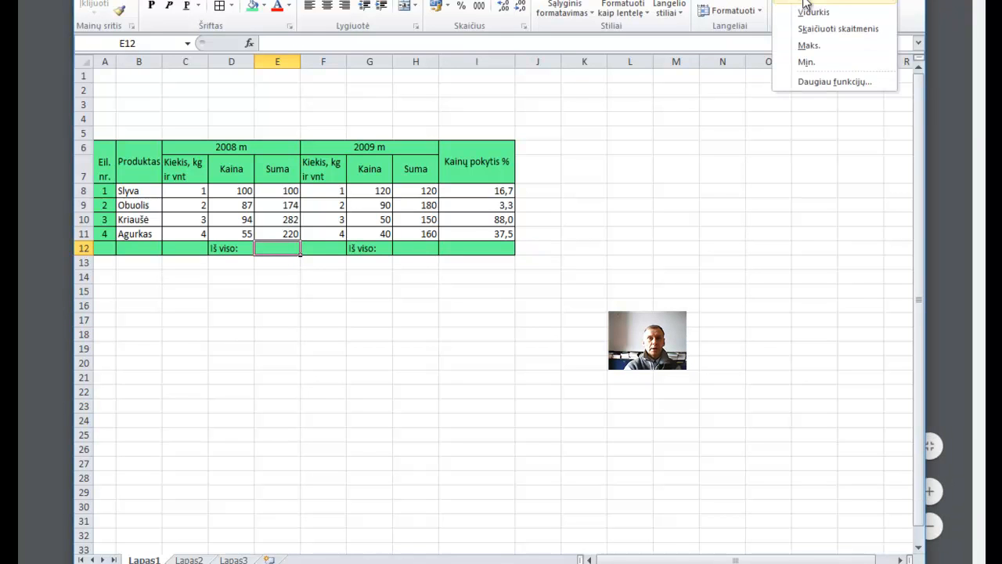
pyautogui.click(807, 4)
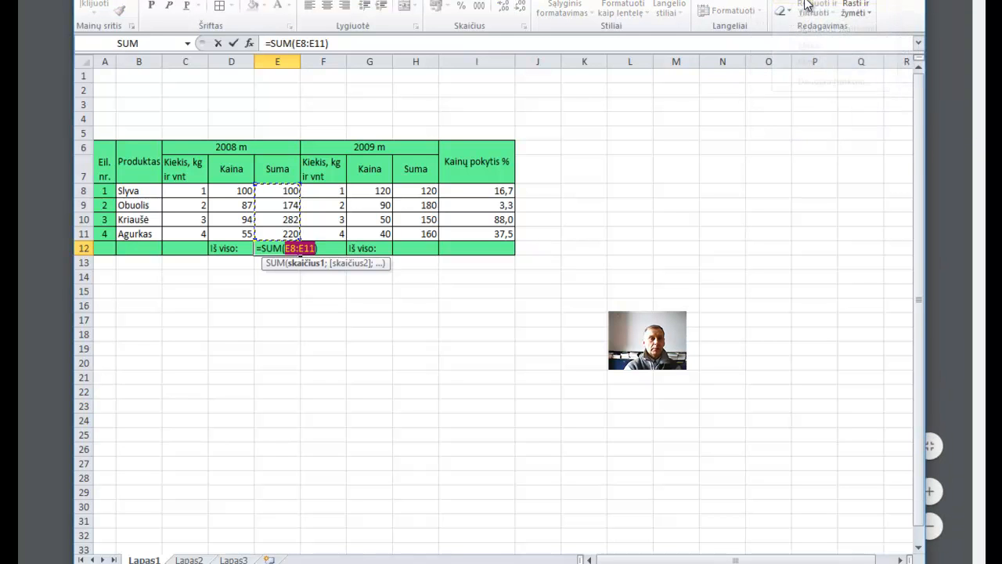
pyautogui.press('Return')
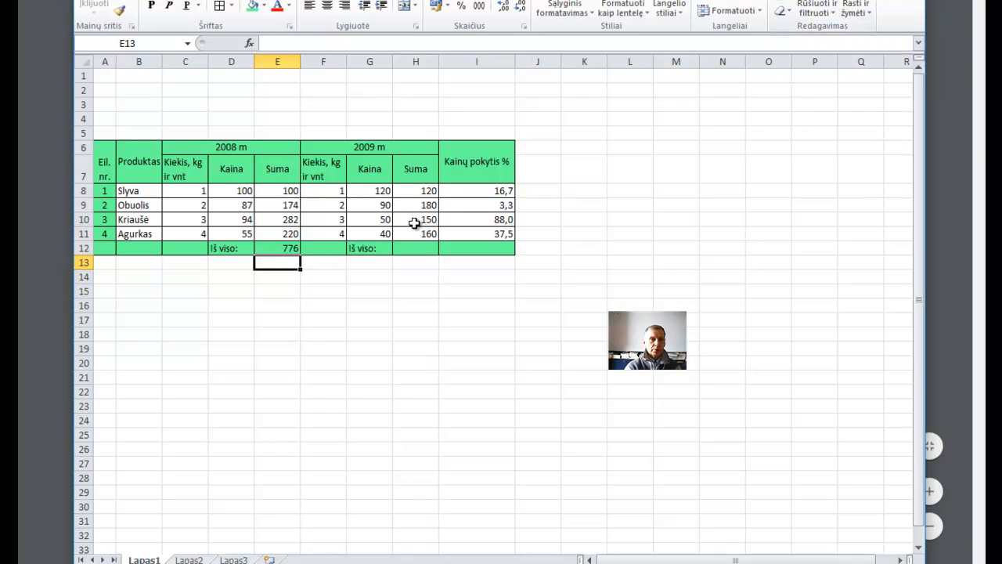
# - Total the 2009 sums in cell H12 with the formula =SUM(H8:H11)
pyautogui.click(422, 250)
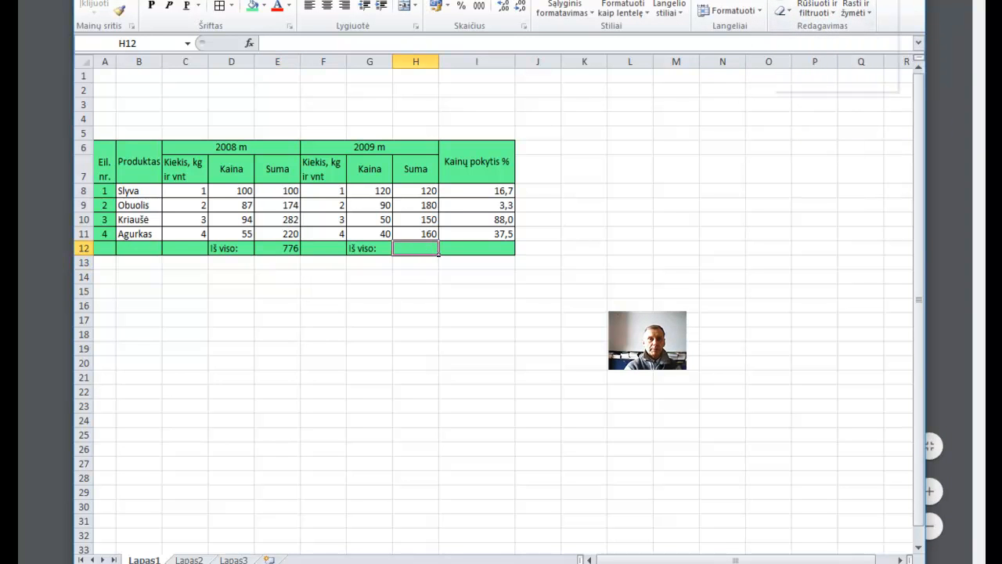
pyautogui.click(814, 2)
pyautogui.click(807, 4)
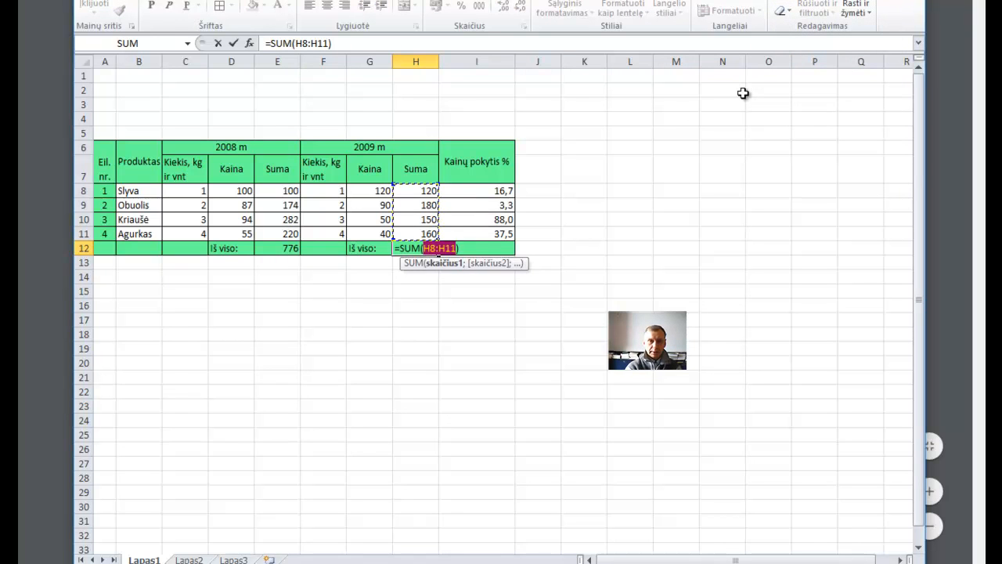
pyautogui.press('Return')
# - Copy the reversed percentage change formula from I11 down to I12 in the totals row
pyautogui.click(495, 251)
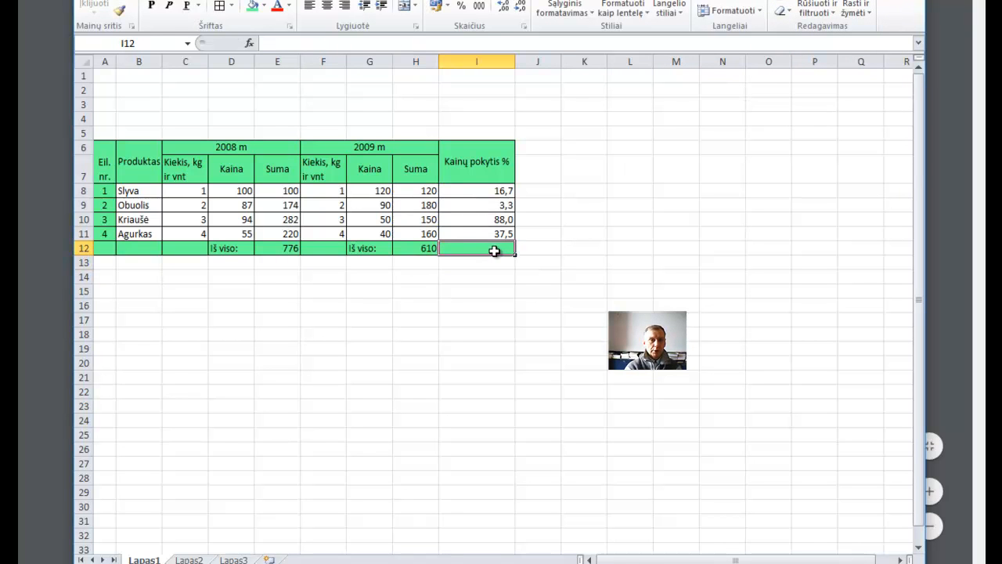
pyautogui.click(505, 233)
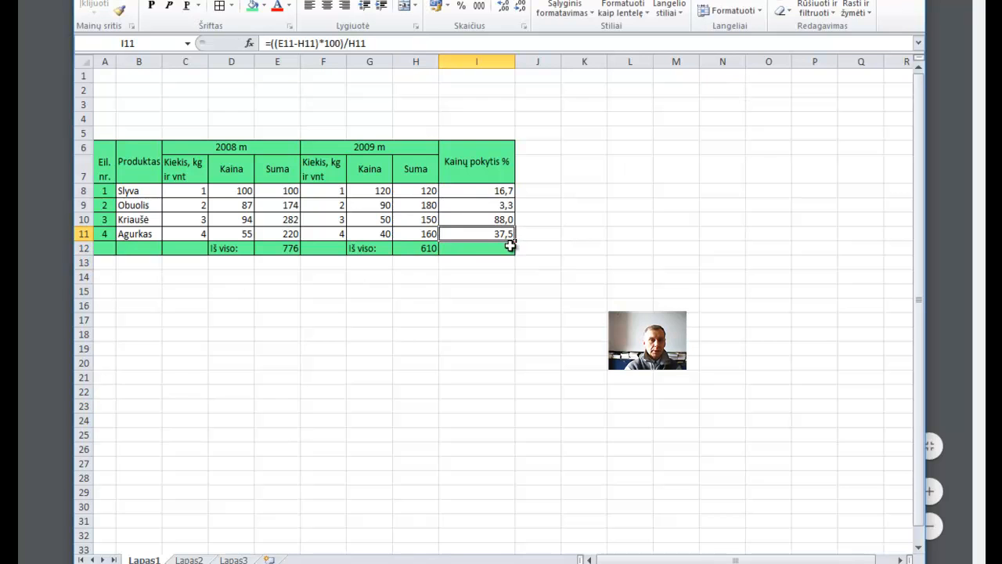
pyautogui.moveTo(516, 241); pyautogui.dragTo(521, 255)
pyautogui.click(583, 276)
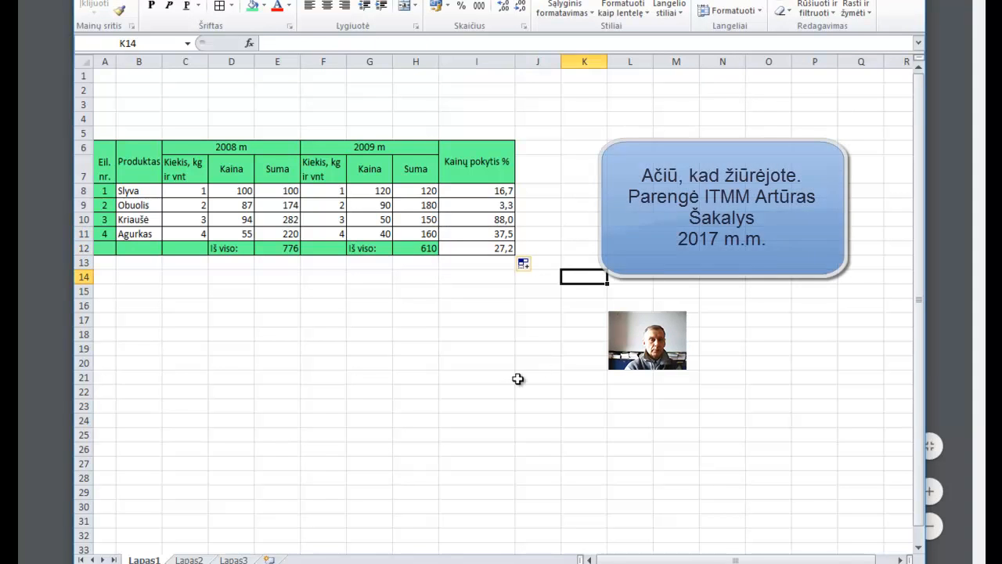